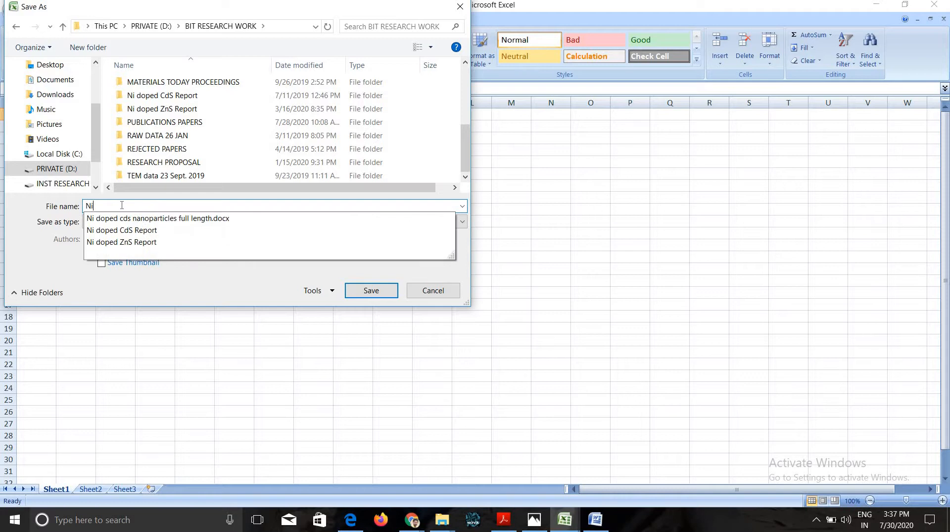
- Save the workbook in the BIT RESEARCH WORK folder as "ZnS_Ni 1% UV Vis Calculations"
{"action": "type", "text": "_"}
{"action": "key", "text": "BackSpace"}
{"action": "key", "text": "BackSpace"}
{"action": "key", "text": "BackSpace"}
{"action": "type", "text": "Zn"}
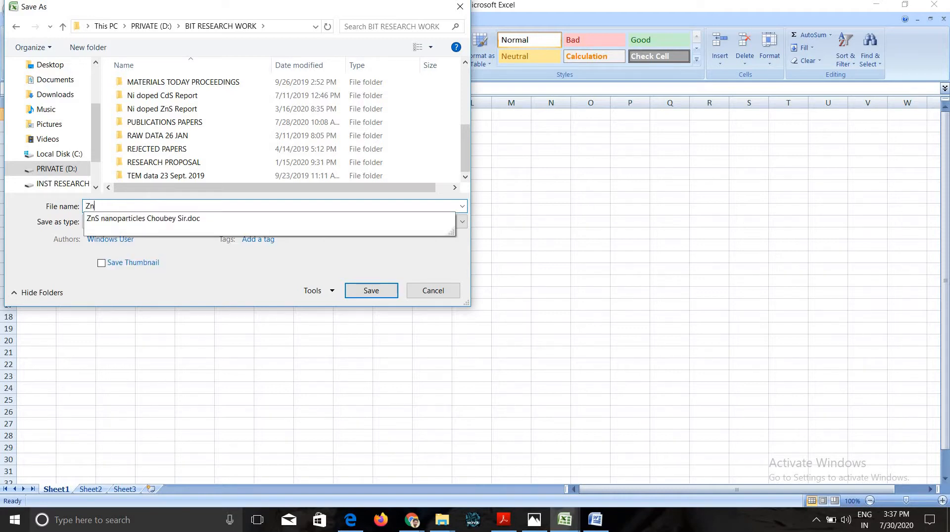
{"action": "type", "text": "S_"}
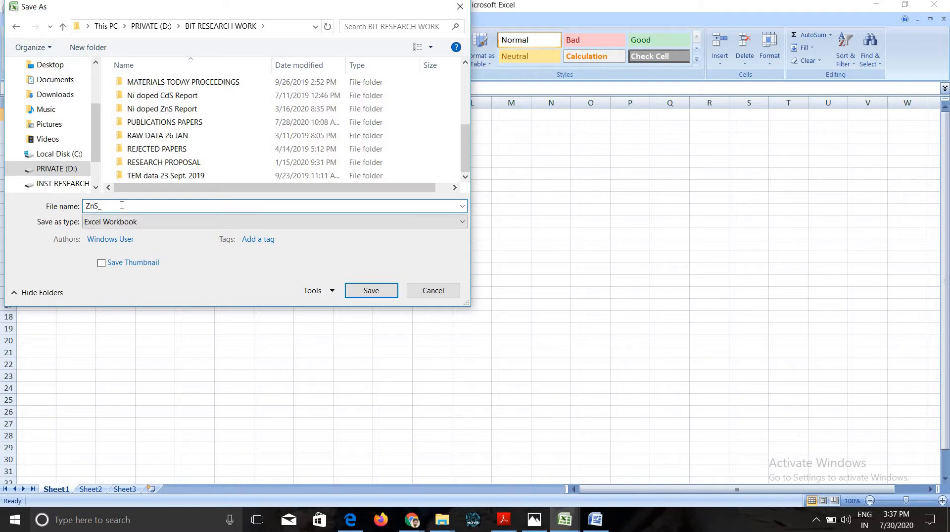
{"action": "type", "text": "Ni 1% UV Vis Calculations"}
{"action": "key", "text": "Return"}
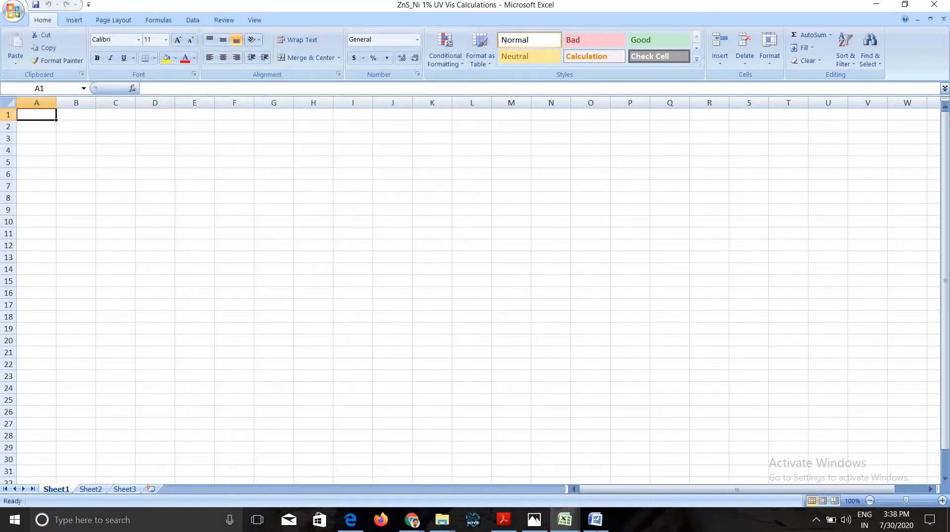
- Copy column A from the "ZnS Cu 1% uv vis" workbook into column A of "ZnS_Ni 1% UV Vis Calculations"
{"action": "left_click", "coordinate": [596, 519]}
{"action": "mouse_move", "coordinate": [565, 518]}
{"action": "left_click", "coordinate": [528, 452]}
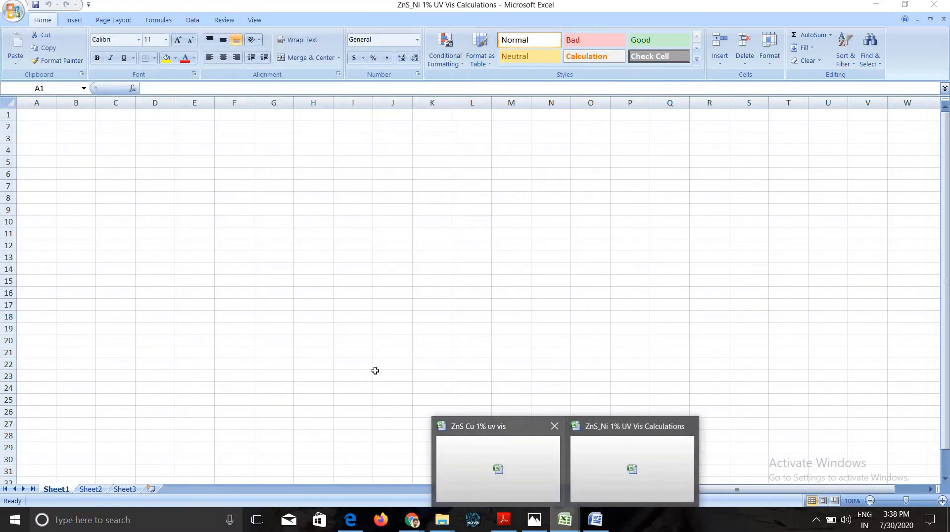
{"action": "left_click", "coordinate": [45, 103]}
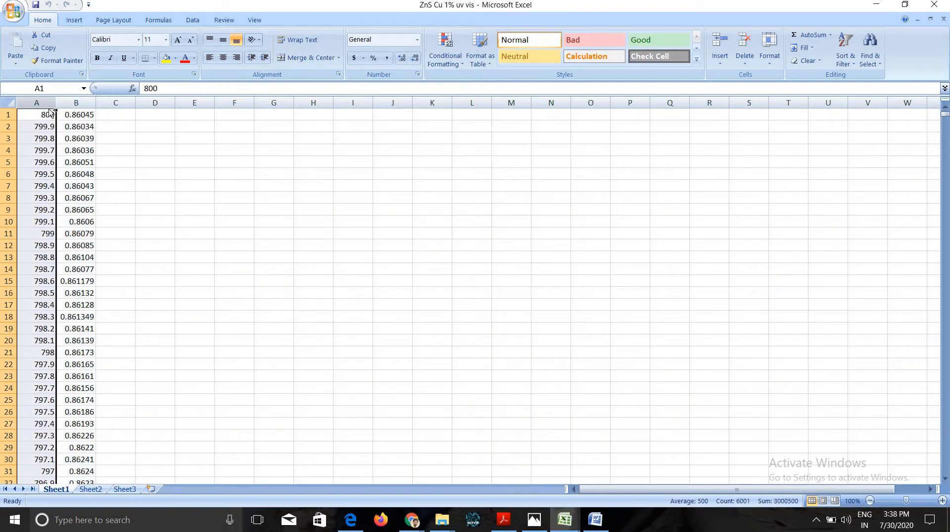
{"action": "key", "text": "ctrl+c"}
{"action": "mouse_move", "coordinate": [570, 525]}
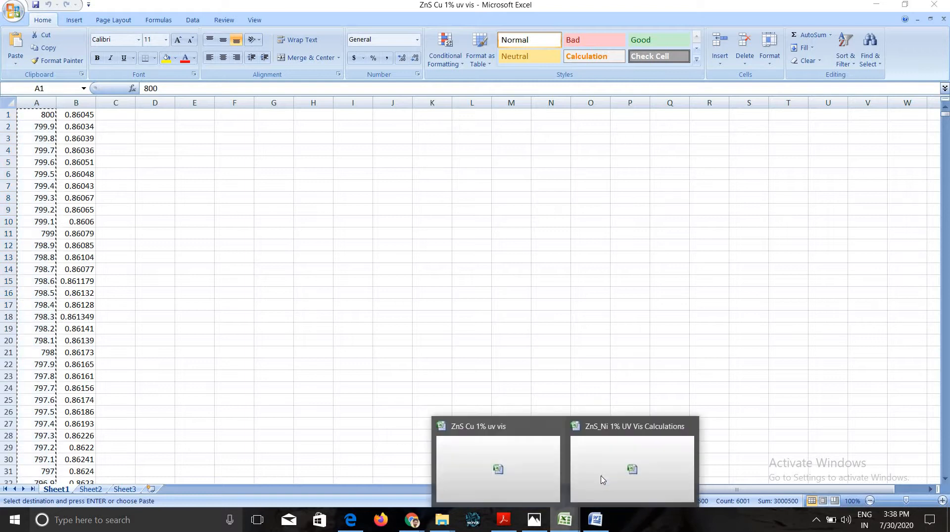
{"action": "left_click", "coordinate": [602, 465]}
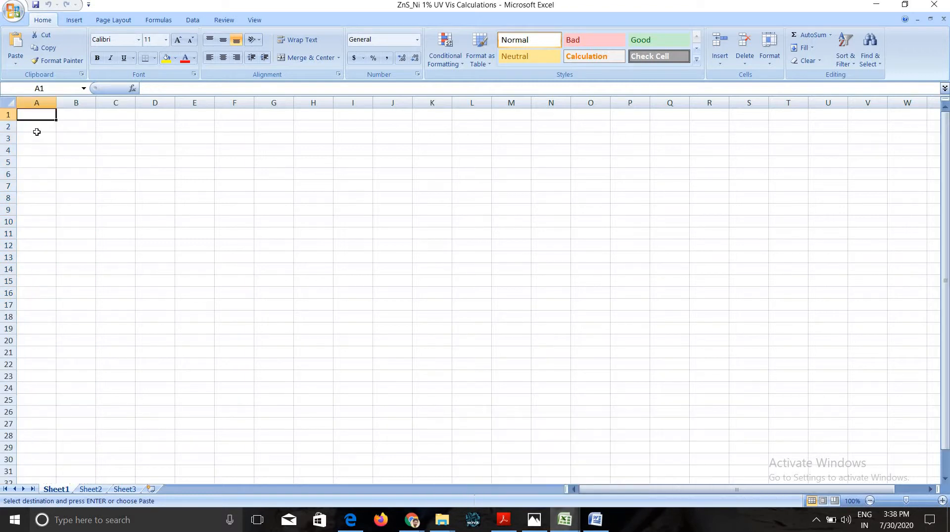
{"action": "key", "text": "ctrl+v"}
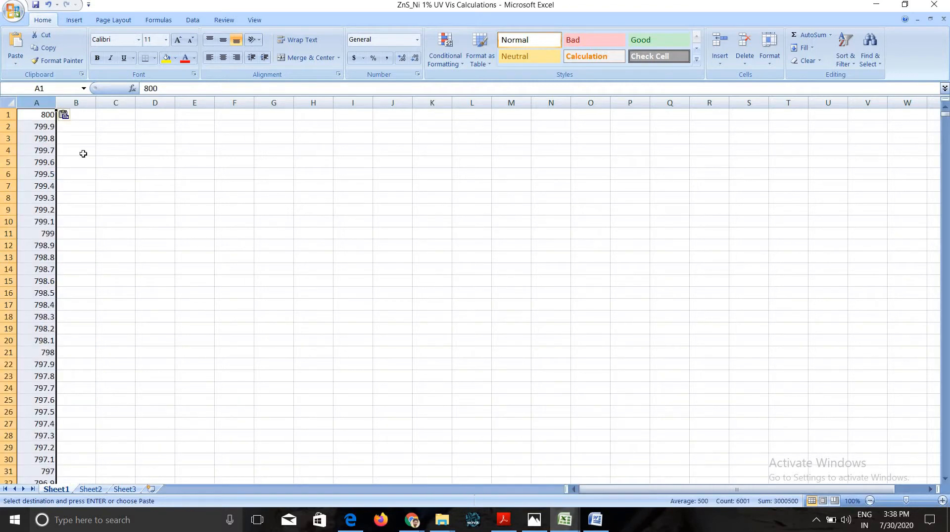
- Copy column B from "ZnS Cu 1% uv vis" into column B of "ZnS_Ni 1% UV Vis Calculations", starting at B1
{"action": "mouse_move", "coordinate": [565, 520]}
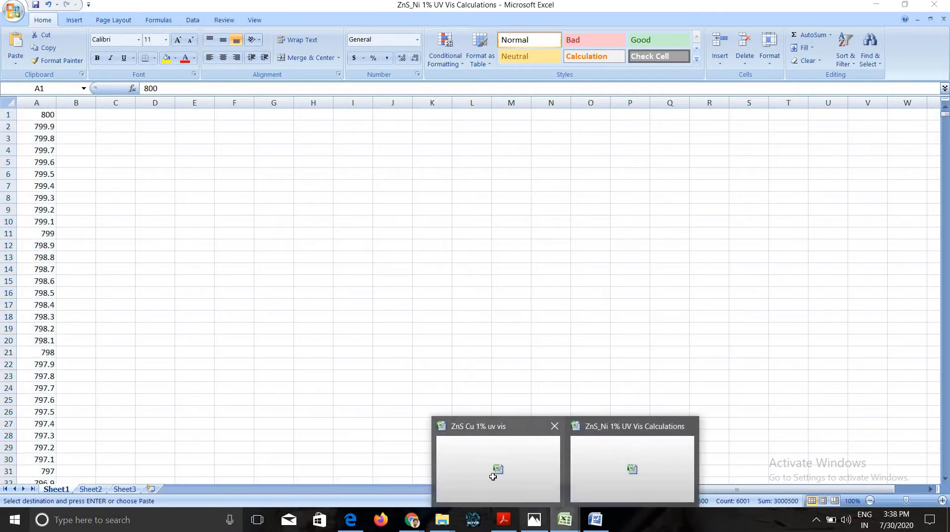
{"action": "left_click", "coordinate": [493, 468]}
{"action": "left_click", "coordinate": [82, 102]}
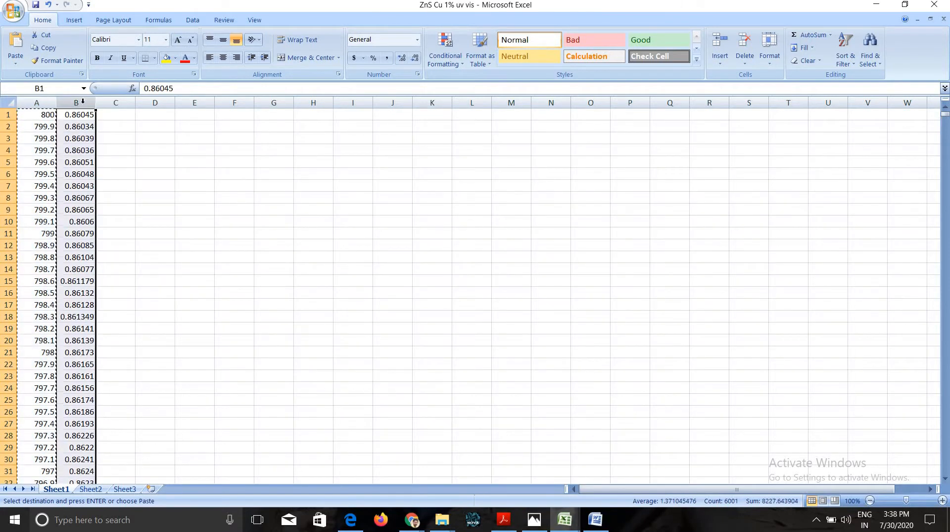
{"action": "key", "text": "ctrl+c"}
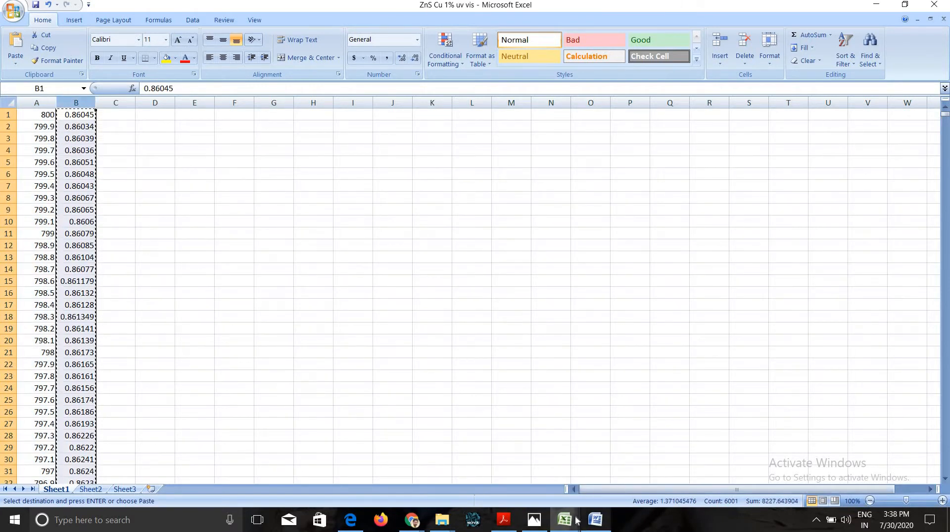
{"action": "mouse_move", "coordinate": [565, 519]}
{"action": "left_click", "coordinate": [602, 471]}
{"action": "left_click", "coordinate": [78, 116]}
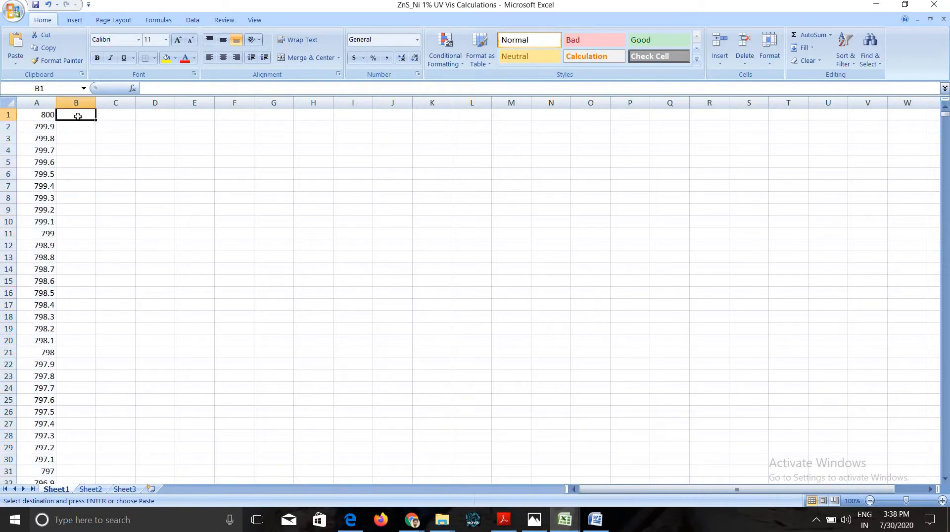
{"action": "key", "text": "ctrl+v"}
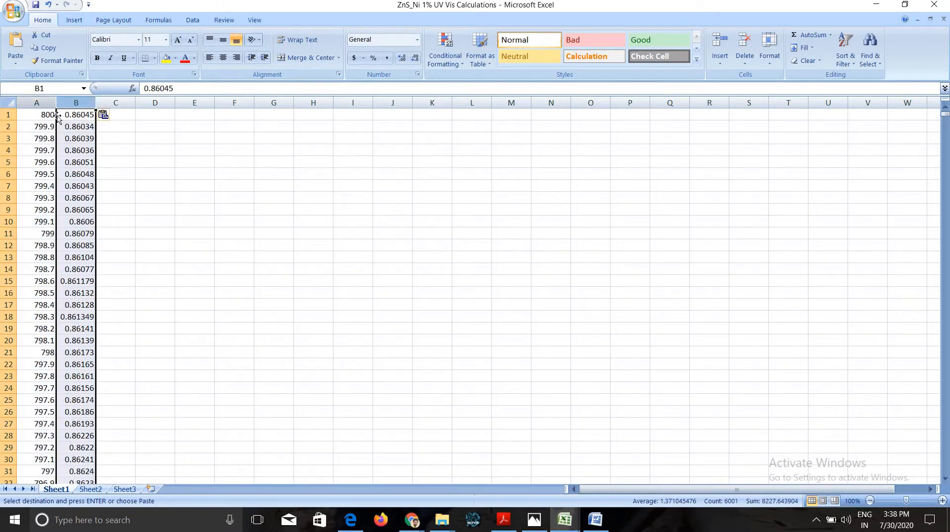
- Switch to the "17 june UV Vis" File Explorer window, go back to the BIT RESEARCH WORK folder and maximize the window
{"action": "left_click", "coordinate": [115, 102]}
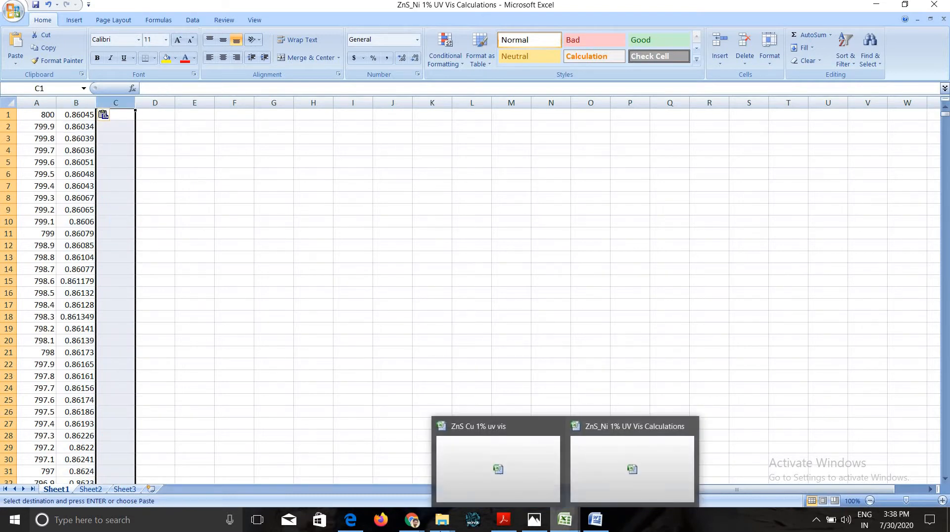
{"action": "mouse_move", "coordinate": [442, 523]}
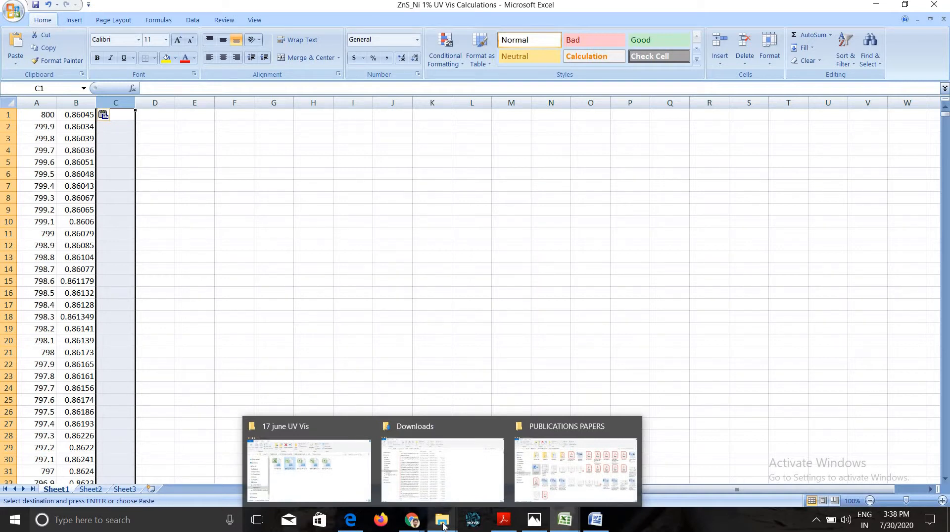
{"action": "left_click", "coordinate": [316, 458]}
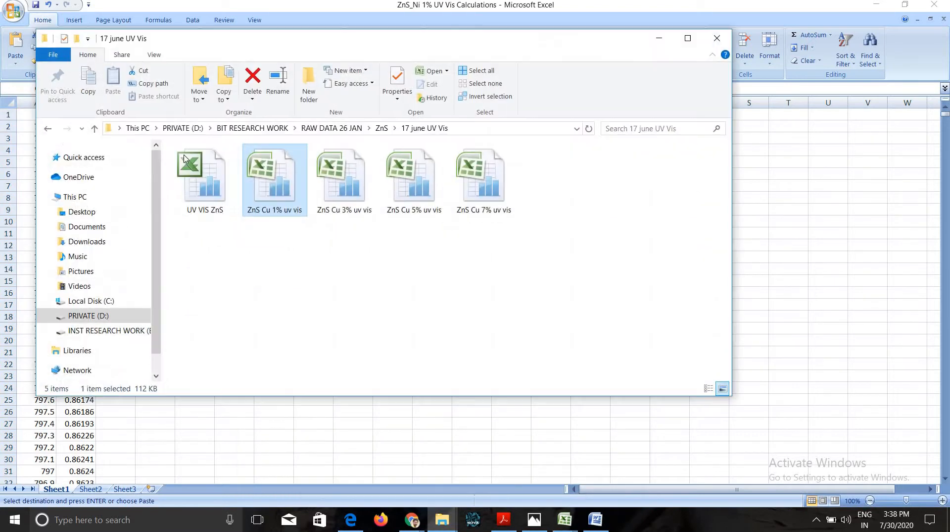
{"action": "left_click", "coordinate": [48, 130]}
{"action": "left_click", "coordinate": [48, 130]}
{"action": "left_click", "coordinate": [48, 130]}
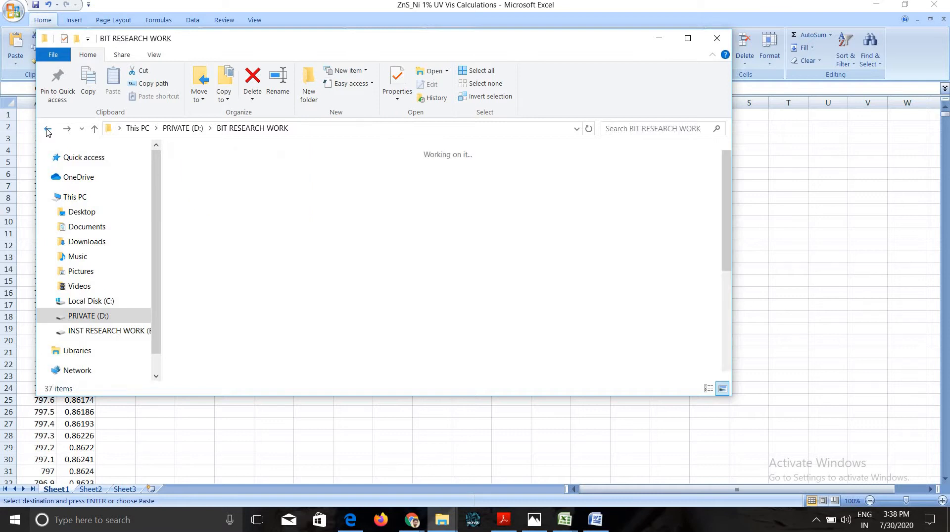
{"action": "left_click", "coordinate": [688, 38]}
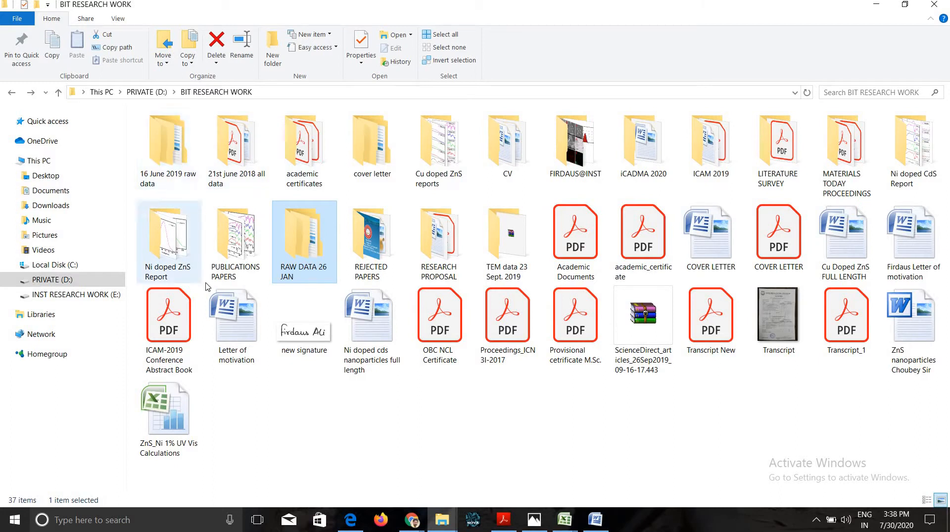
{"action": "left_click", "coordinate": [159, 271]}
{"action": "double_click", "coordinate": [159, 271]}
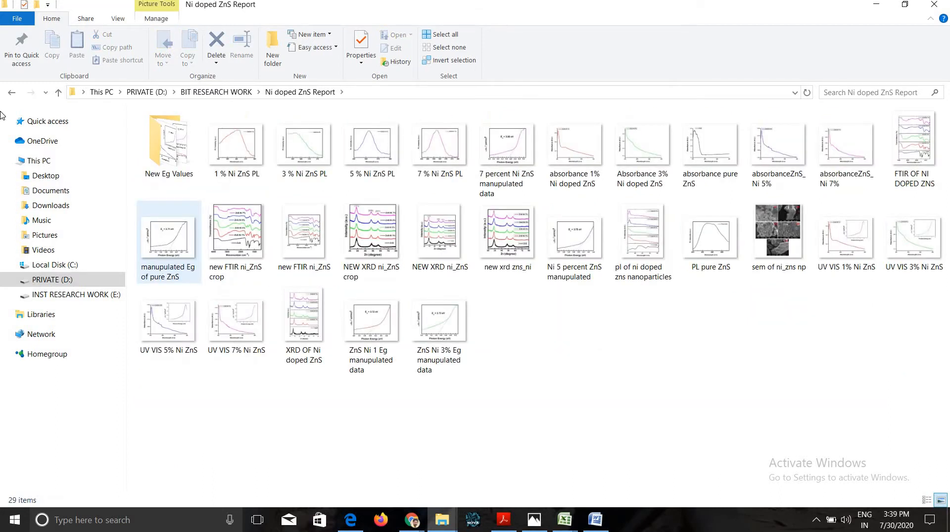
{"action": "key", "text": "alt+Left"}
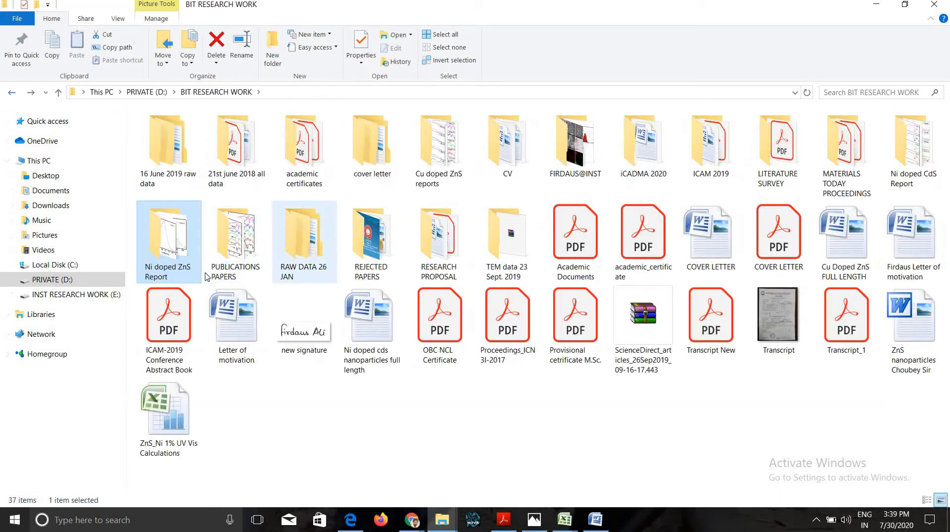
- Open "calculation 4% ni cds" from the UV-VIS folder in Ni doped CdS Report and examine columns A and B and the C1 formula
{"action": "double_click", "coordinate": [923, 176]}
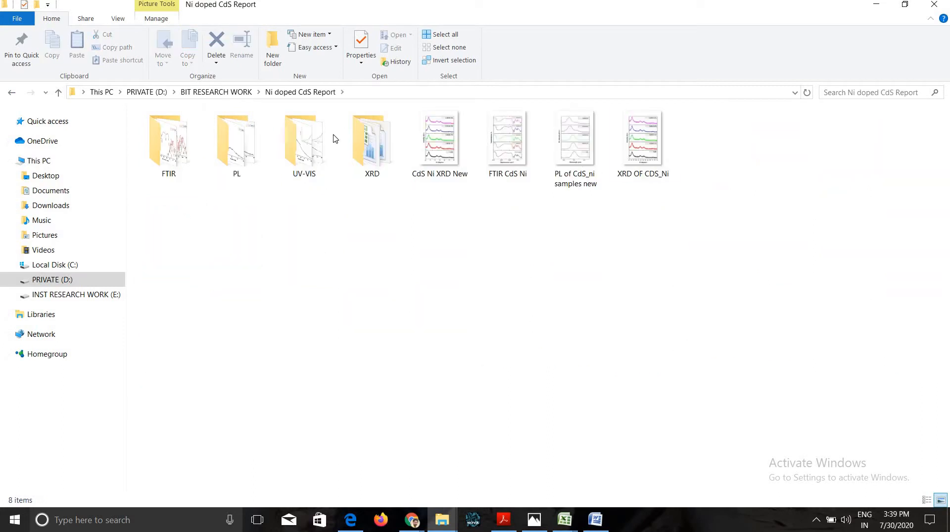
{"action": "double_click", "coordinate": [295, 164]}
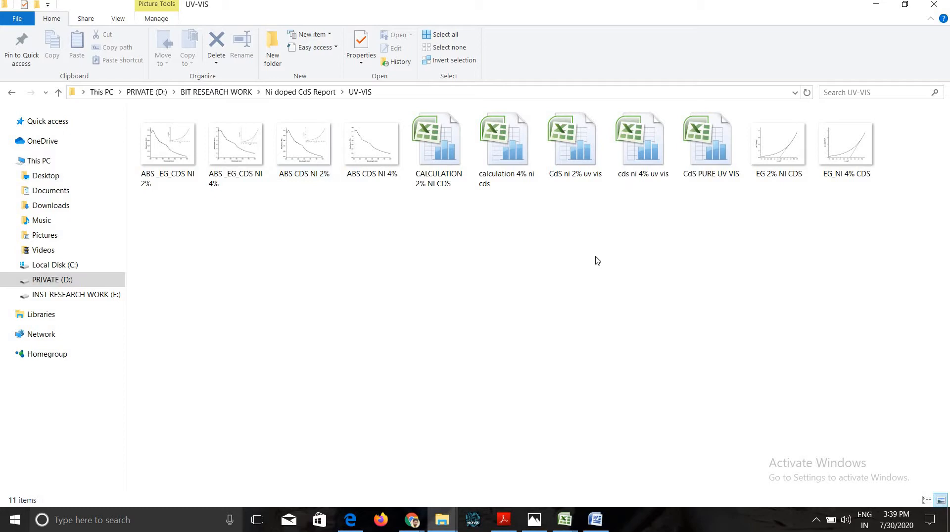
{"action": "double_click", "coordinate": [495, 185]}
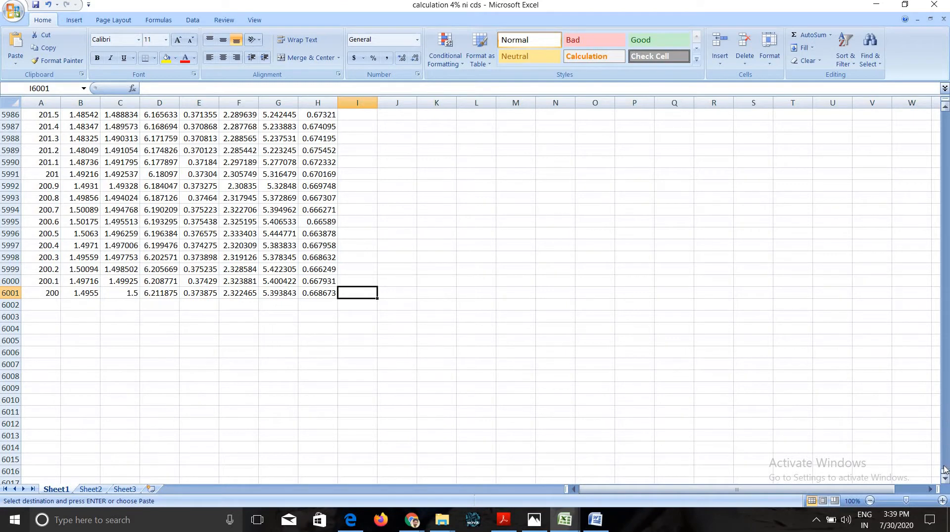
{"action": "left_click_drag", "start_coordinate": [946, 472], "coordinate": [945, 111]}
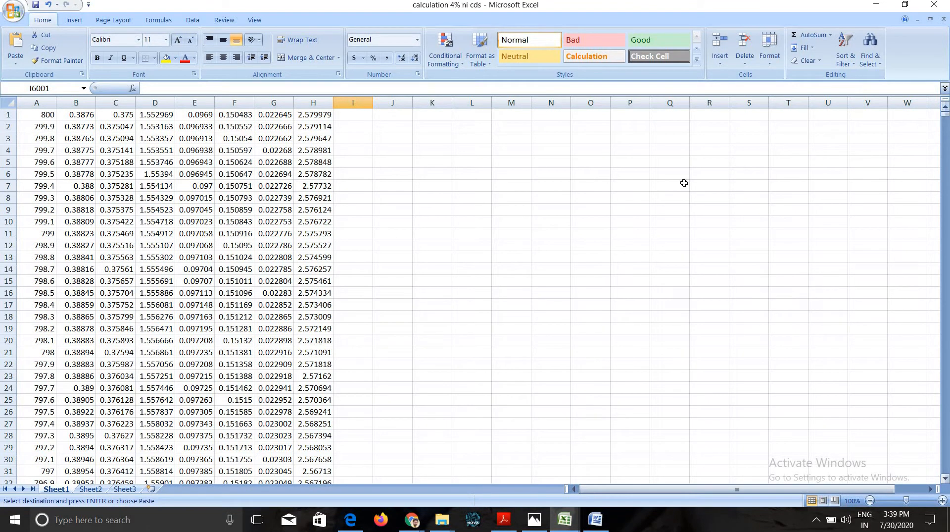
{"action": "left_click", "coordinate": [33, 116]}
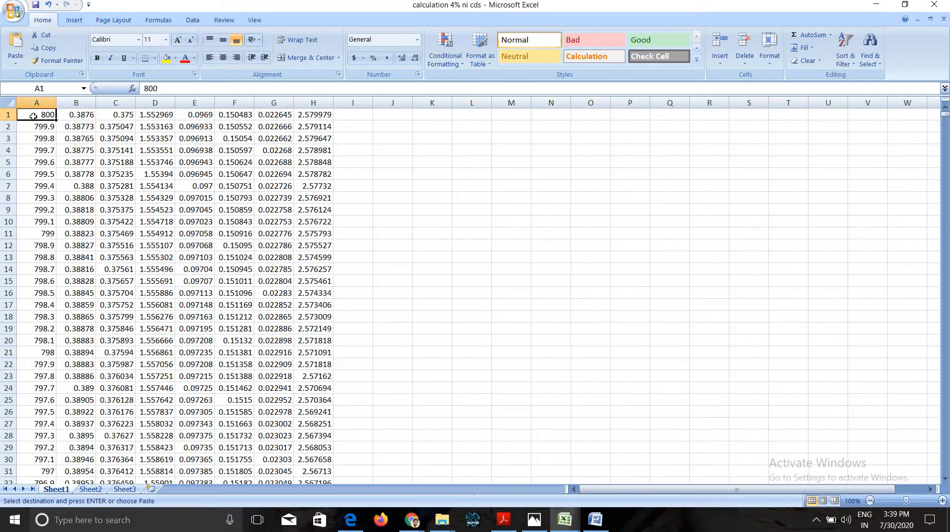
{"action": "left_click", "coordinate": [33, 103]}
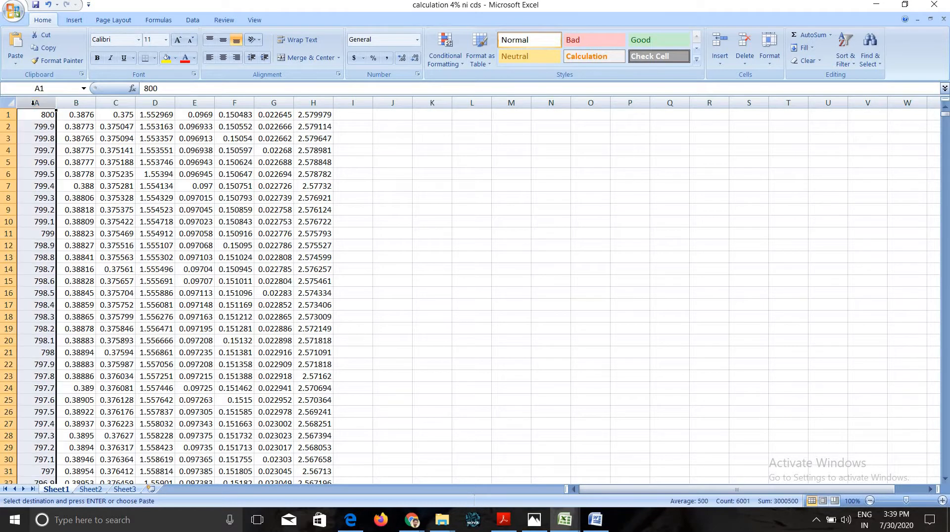
{"action": "left_click", "coordinate": [76, 102]}
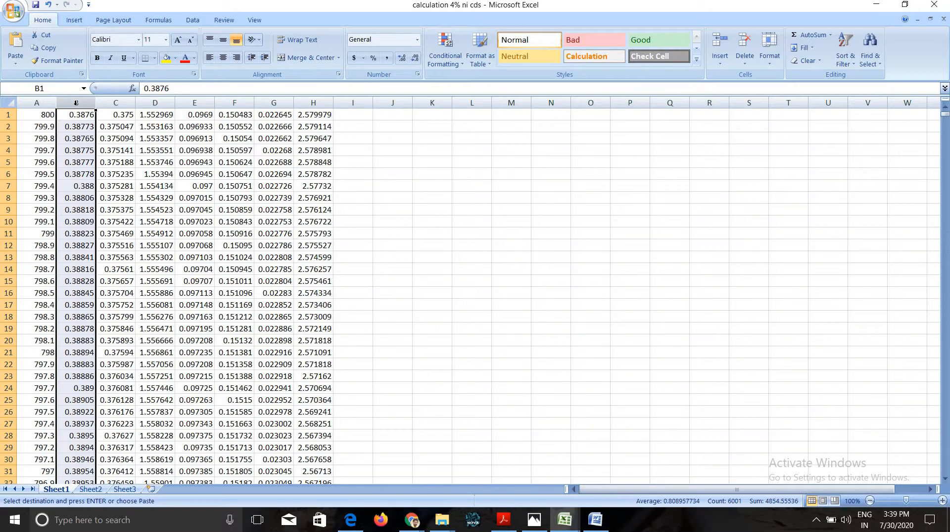
{"action": "left_click", "coordinate": [113, 115]}
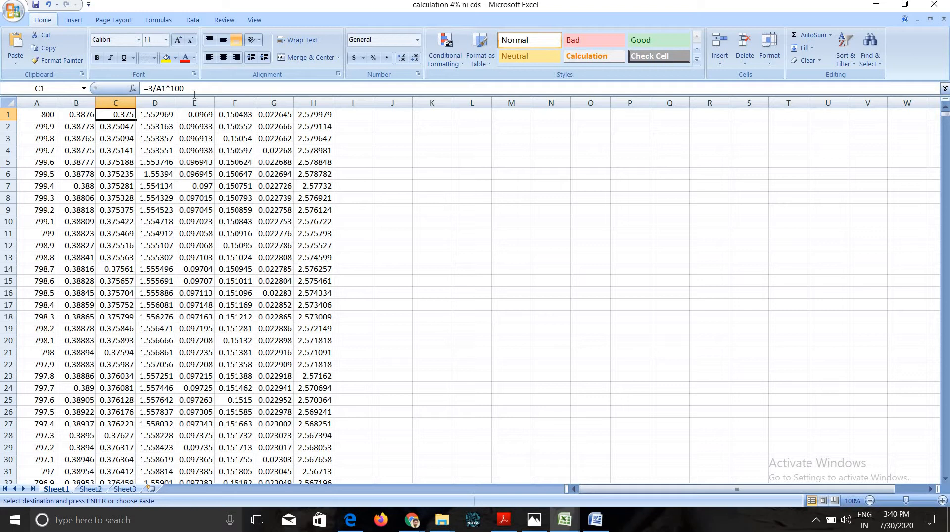
- Return to the "ZnS_Ni 1% UV Vis Calculations" workbook and enter the formula =3/A1*100 in cell C1
{"action": "left_click", "coordinate": [574, 520]}
{"action": "left_click", "coordinate": [539, 483]}
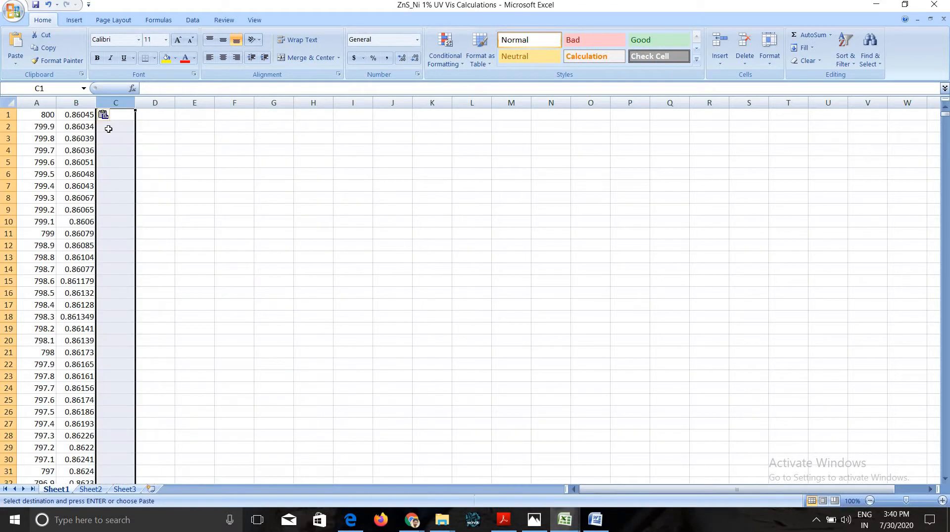
{"action": "left_click", "coordinate": [117, 117]}
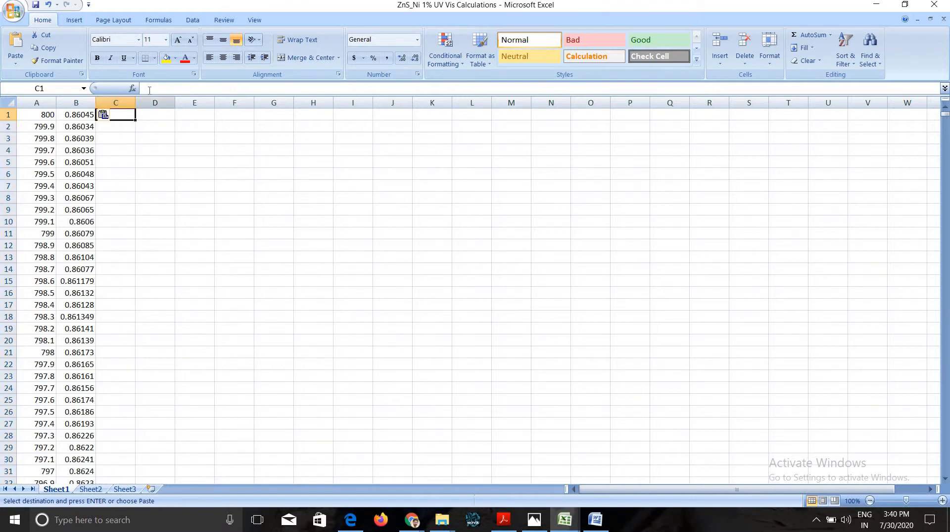
{"action": "left_click", "coordinate": [149, 90]}
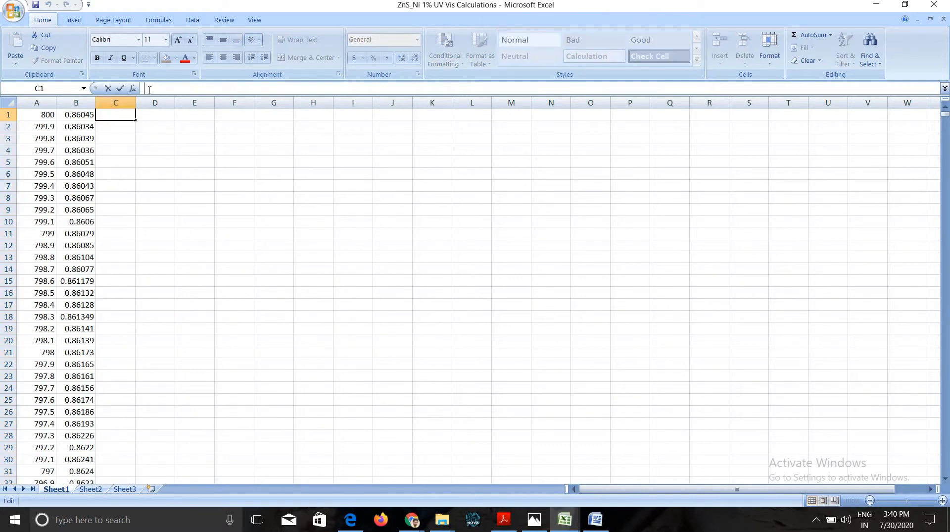
{"action": "type", "text": "="}
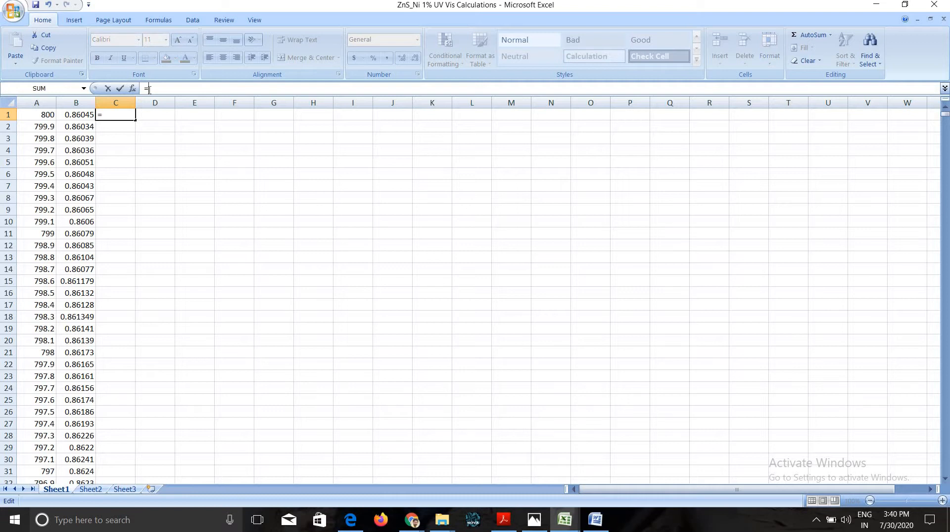
{"action": "type", "text": "3/A"}
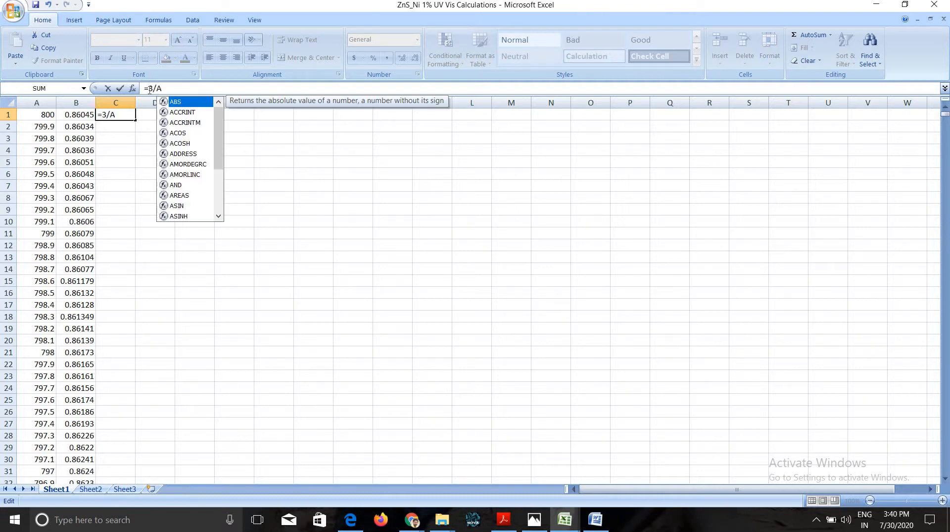
{"action": "type", "text": "1"}
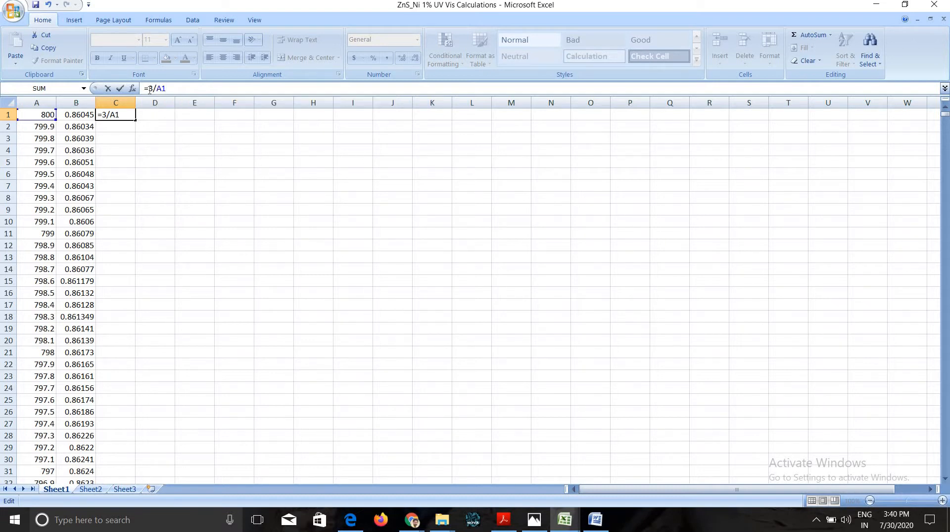
{"action": "type", "text": "*100"}
{"action": "key", "text": "Return"}
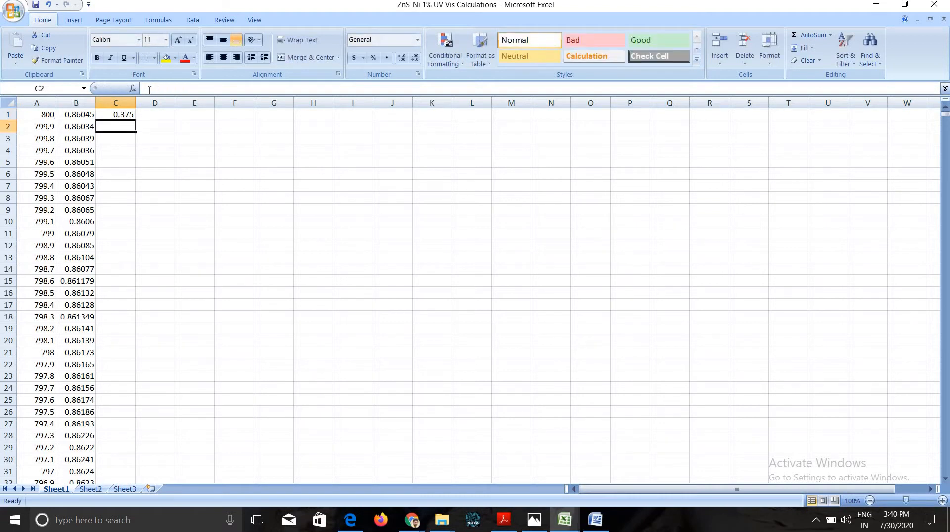
- Fill the C1 formula down column C to row 6001, the last row of data
{"action": "left_click", "coordinate": [118, 114]}
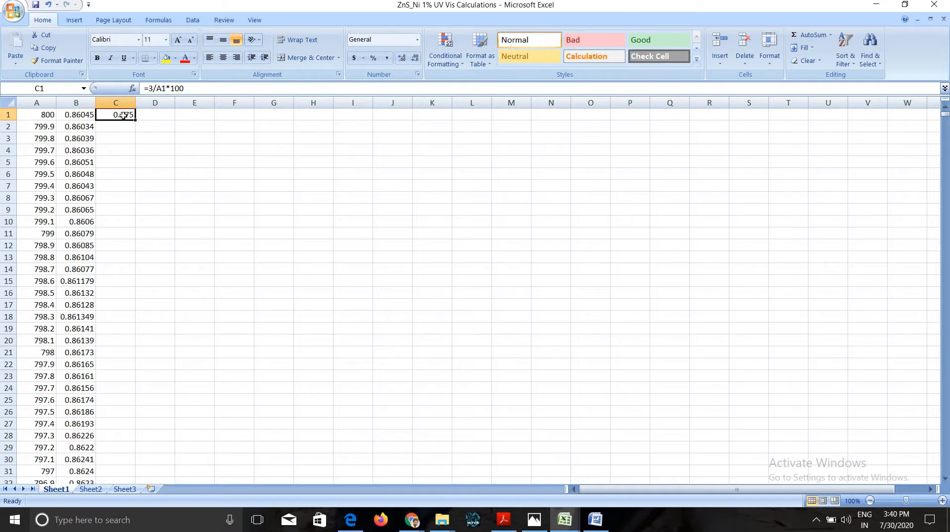
{"action": "left_click", "coordinate": [42, 117]}
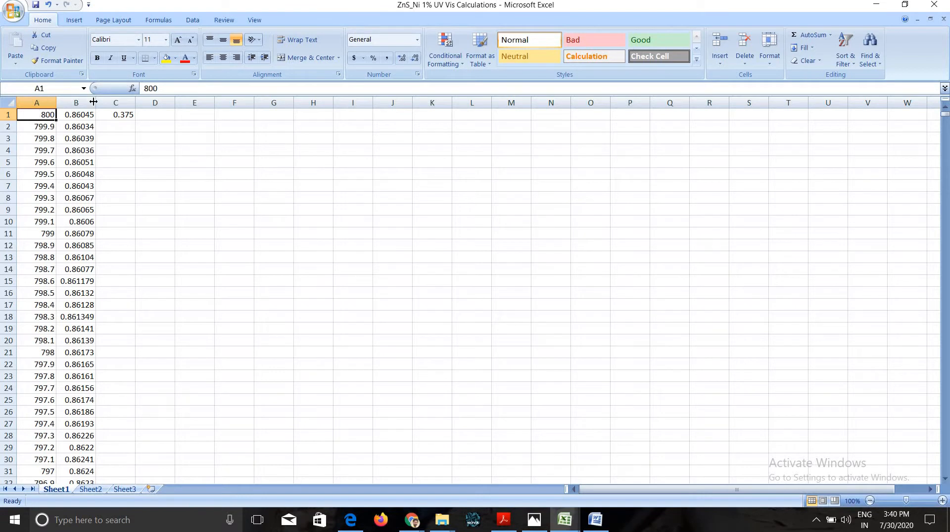
{"action": "left_click", "coordinate": [111, 114]}
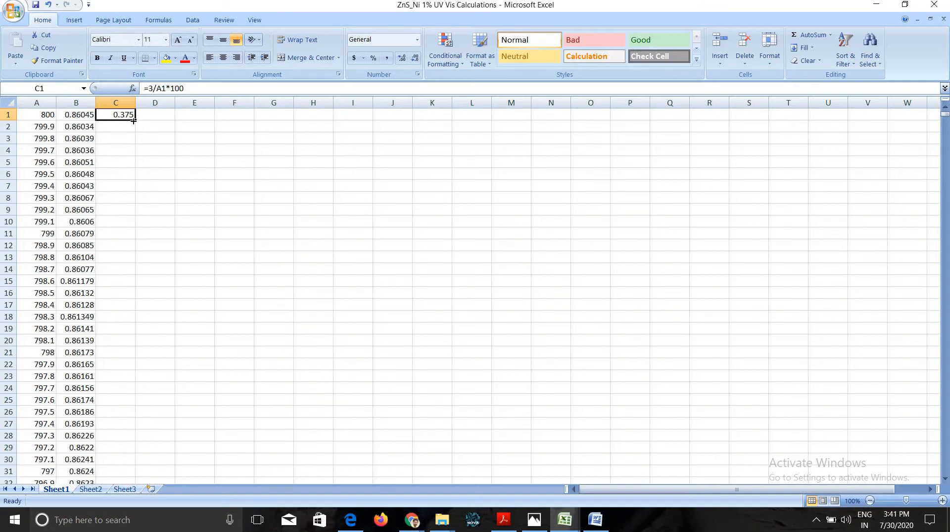
{"action": "left_click_drag", "start_coordinate": [135, 120], "coordinate": [124, 257]}
{"action": "left_click_drag", "start_coordinate": [124, 454], "coordinate": [126, 342]}
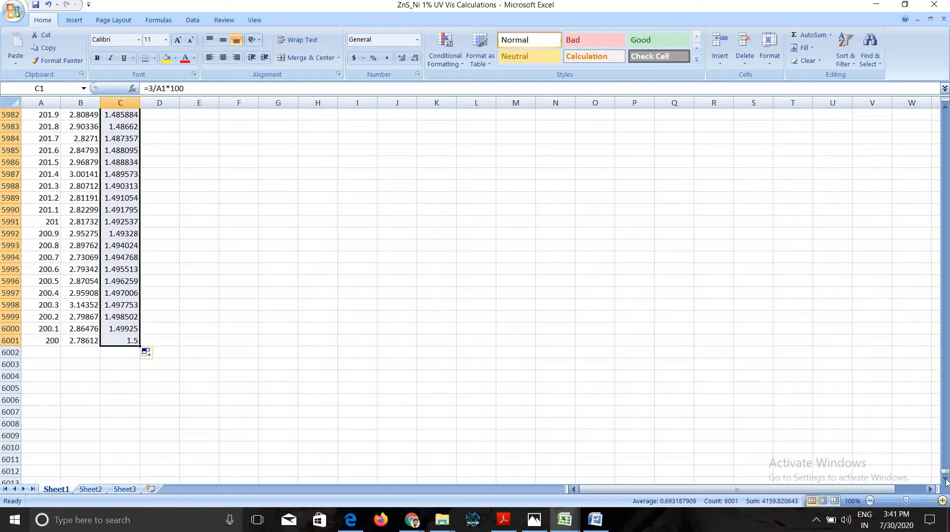
- Select cell D1 in the calculations workbook and examine the D1 formula in "calculation 4% ni cds"
{"action": "left_click_drag", "start_coordinate": [945, 472], "coordinate": [819, 144]}
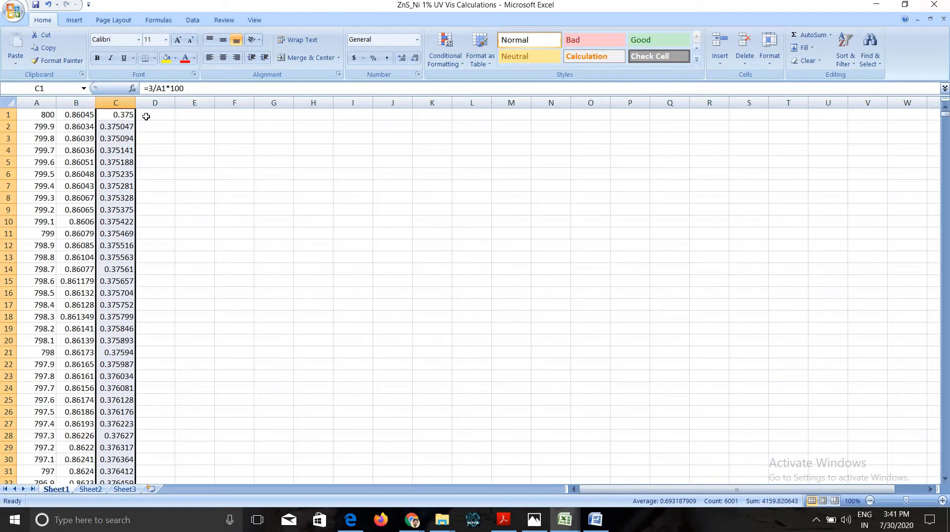
{"action": "left_click", "coordinate": [144, 117]}
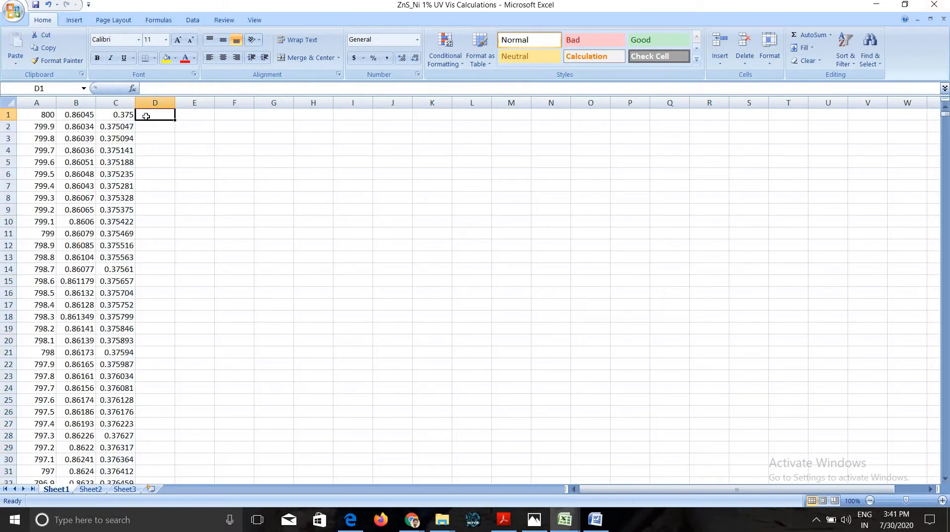
{"action": "left_click", "coordinate": [565, 519]}
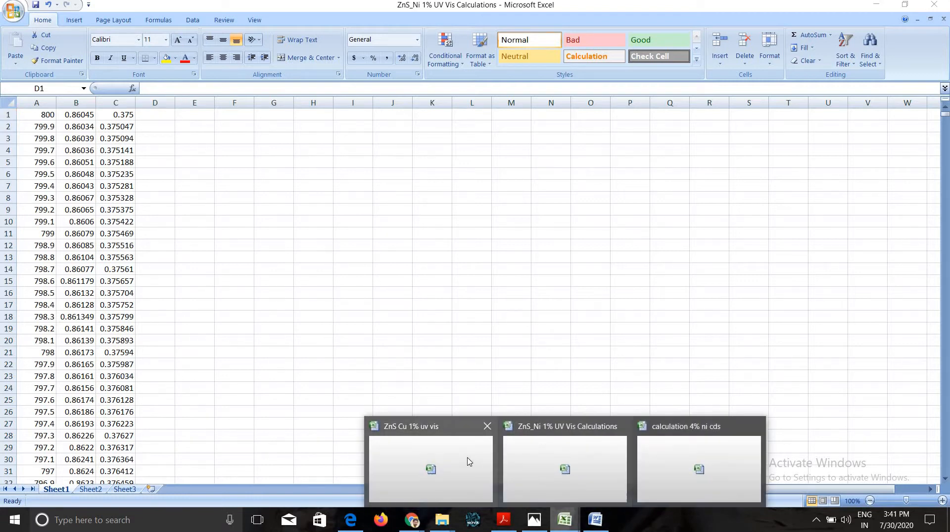
{"action": "left_click", "coordinate": [688, 456]}
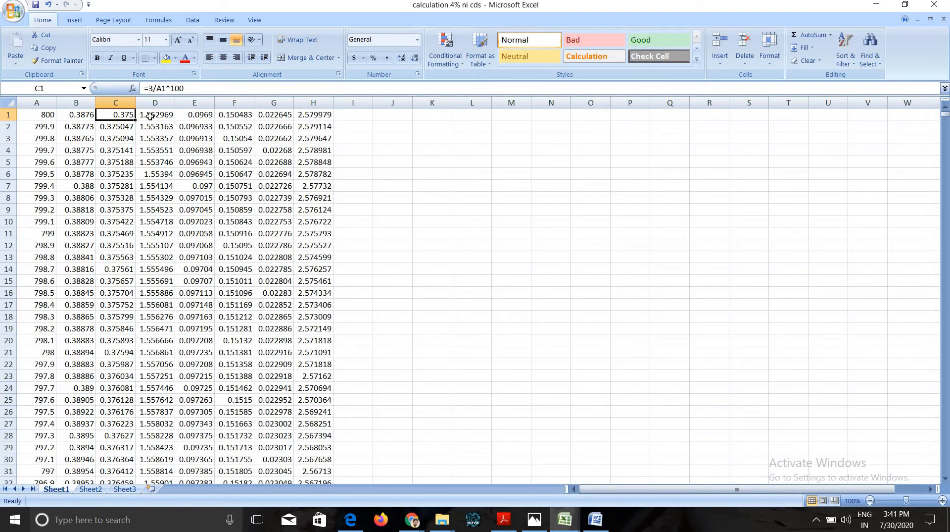
{"action": "left_click", "coordinate": [150, 116]}
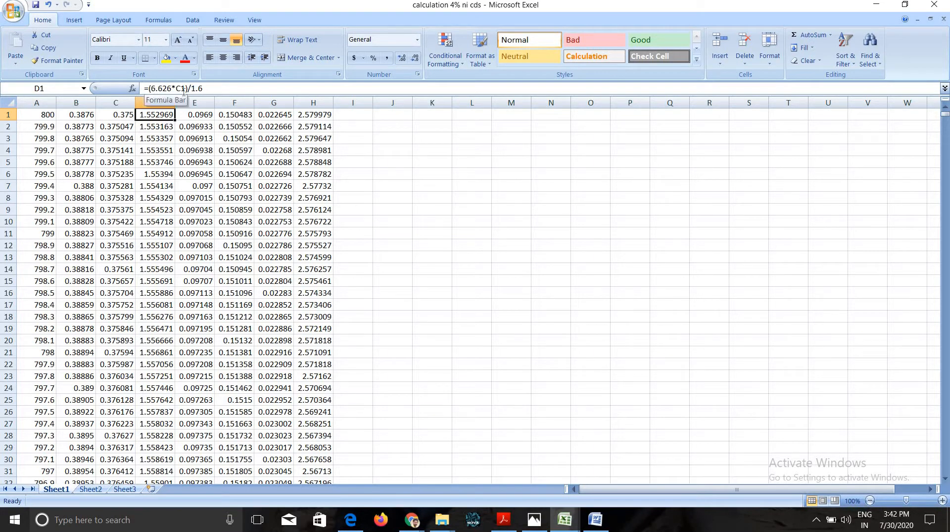
- Return to "ZnS_Ni 1% UV Vis Calculations" and write the formula =(6.626*C1)/1.6 in cell D1
{"action": "left_click", "coordinate": [573, 524]}
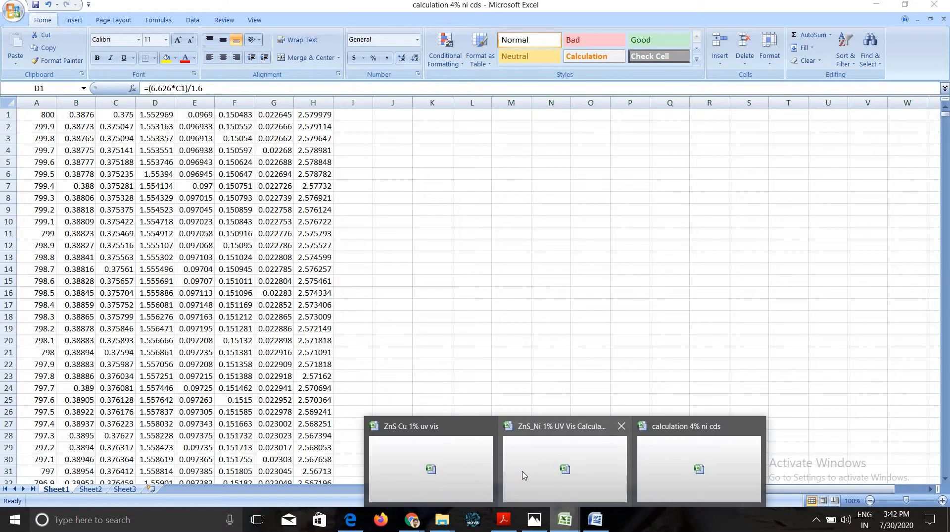
{"action": "left_click", "coordinate": [548, 465]}
{"action": "left_click", "coordinate": [162, 91]}
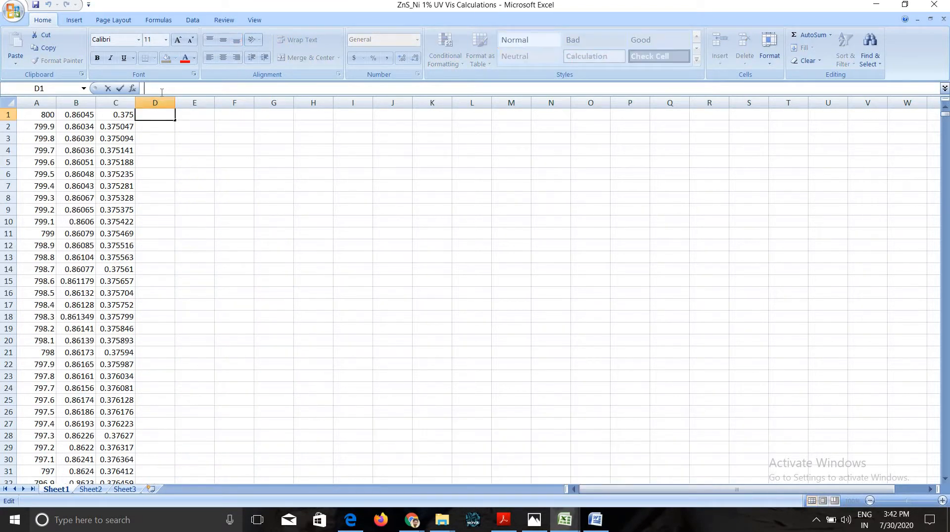
{"action": "type", "text": "=(60"}
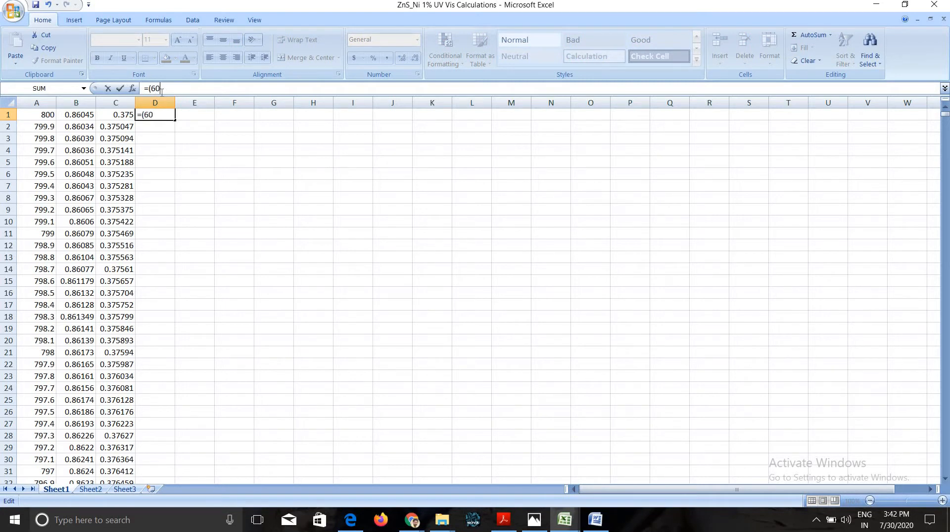
{"action": "type", "text": "626"}
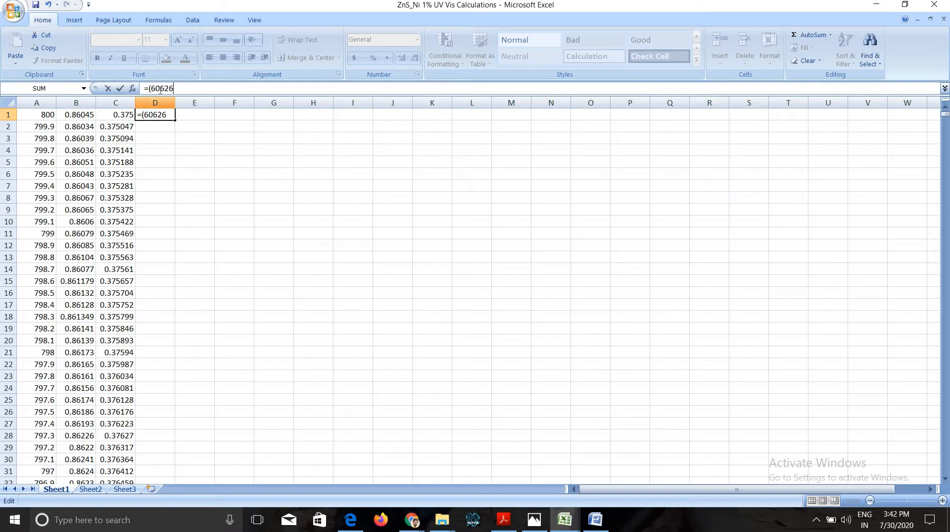
{"action": "left_click", "coordinate": [160, 90]}
{"action": "key", "text": "BackSpace"}
{"action": "type", "text": ".626"}
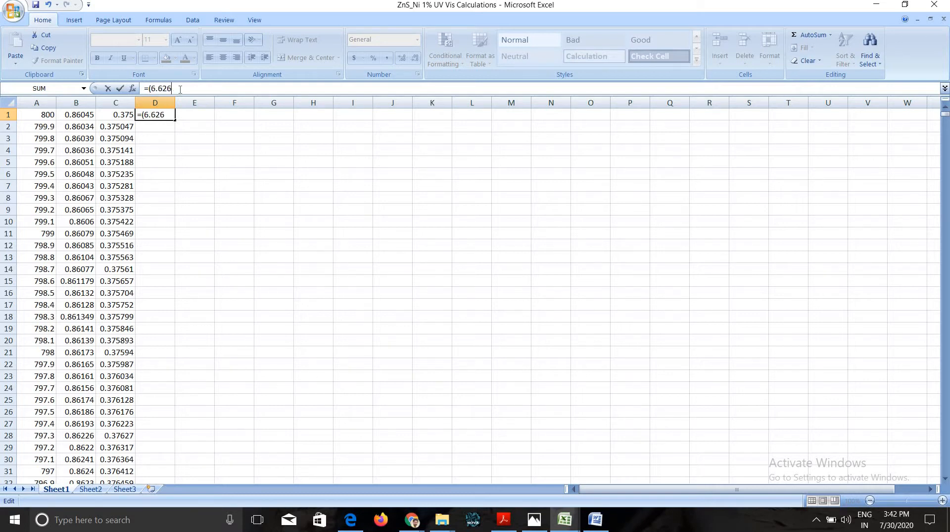
{"action": "type", "text": "*C1"}
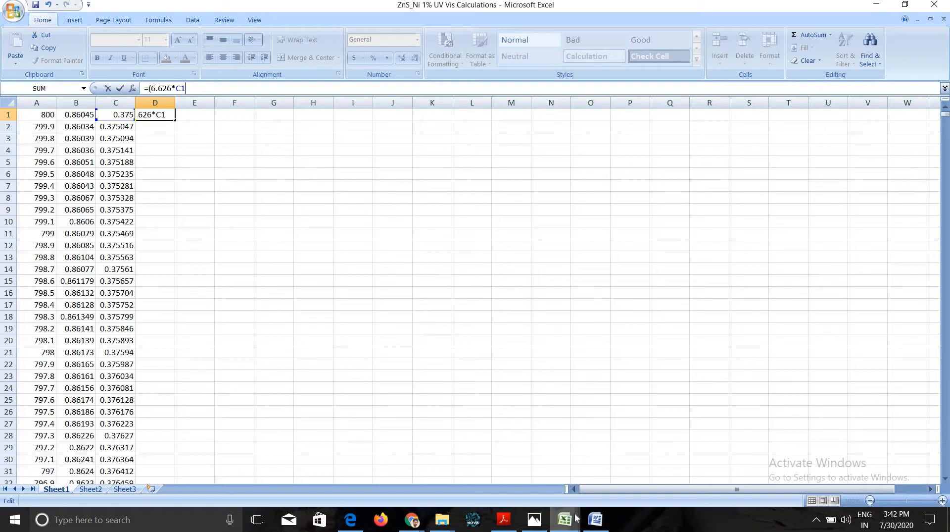
{"action": "mouse_move", "coordinate": [576, 518]}
{"action": "type", "text": ")/1.6"}
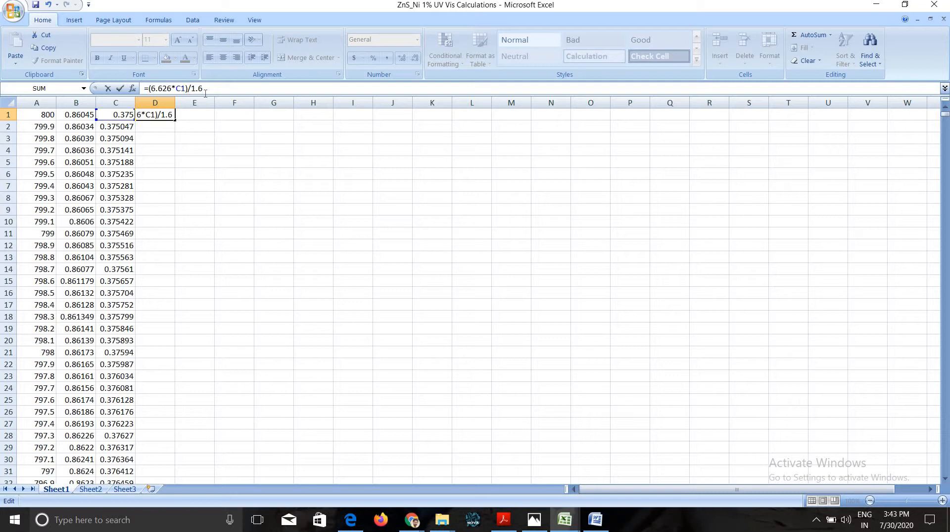
- Switch to the Word document "corrected Ni doped ZnS", examine the ZnS:Ni 1% graph's photon energy axis, and minimize the document
{"action": "left_click", "coordinate": [594, 517]}
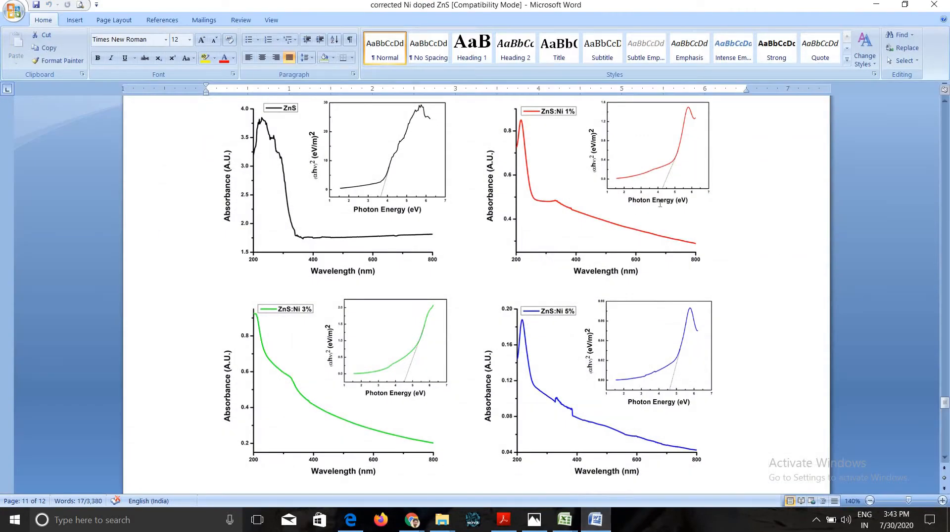
{"action": "left_click", "coordinate": [635, 204]}
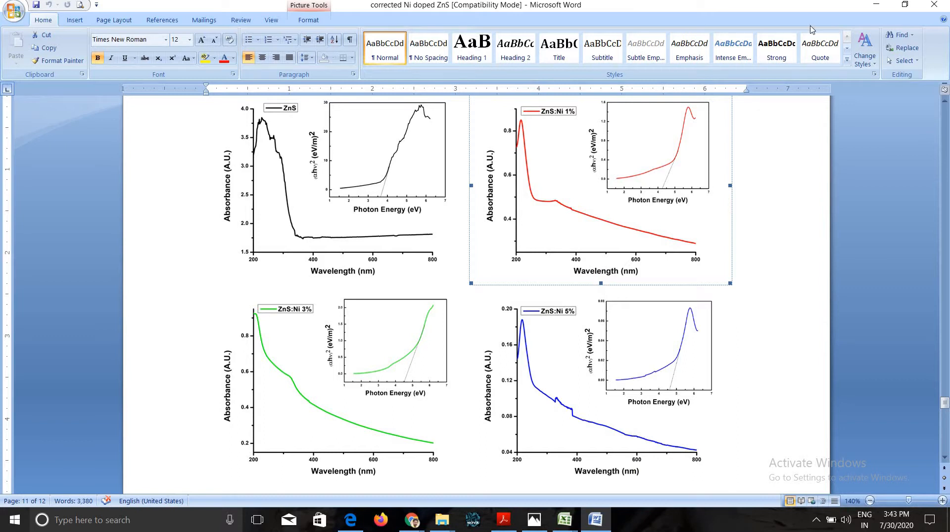
{"action": "left_click", "coordinate": [877, 6]}
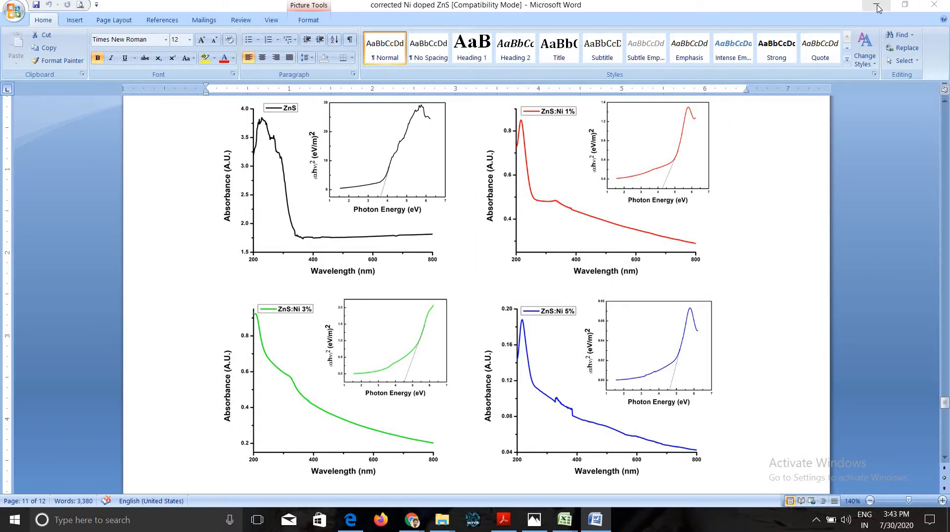
{"action": "left_click", "coordinate": [877, 7]}
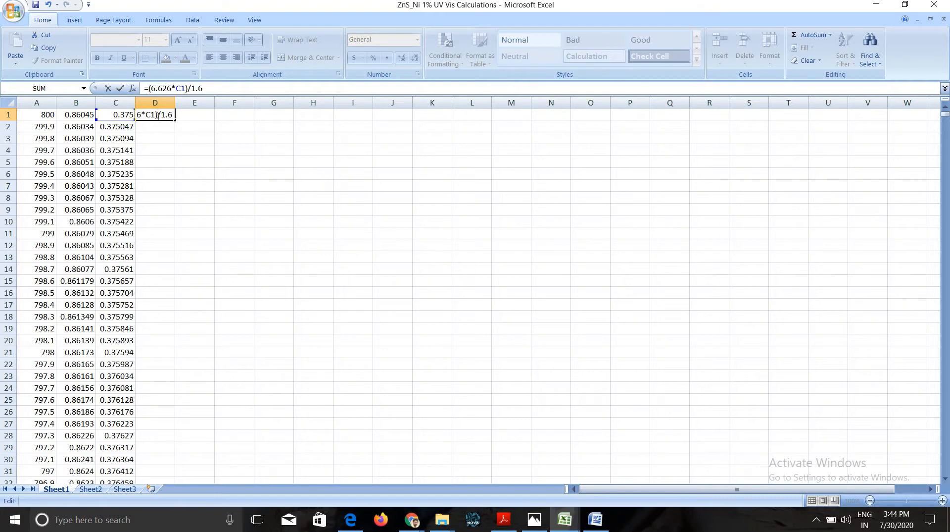
- Commit the D1 formula and fill it down column D to row 6001
{"action": "left_click", "coordinate": [158, 115]}
{"action": "key", "text": "Return"}
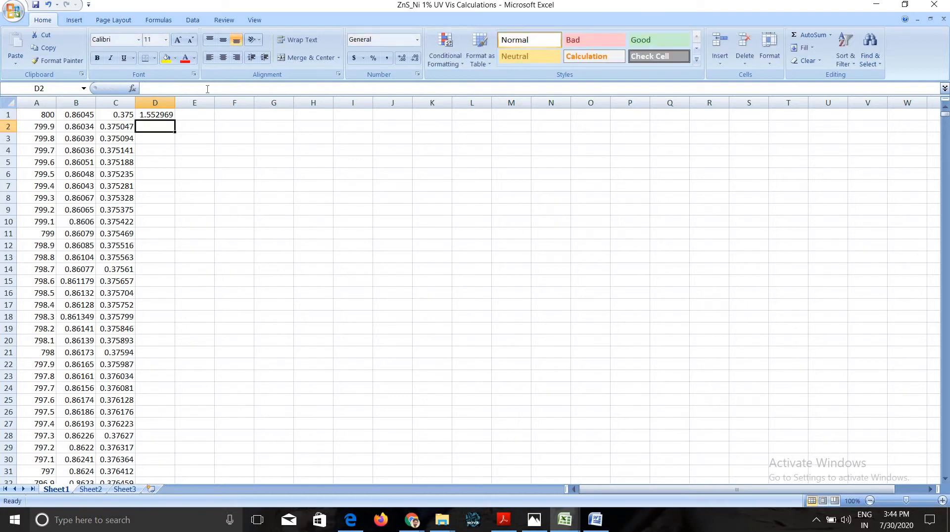
{"action": "left_click", "coordinate": [157, 115]}
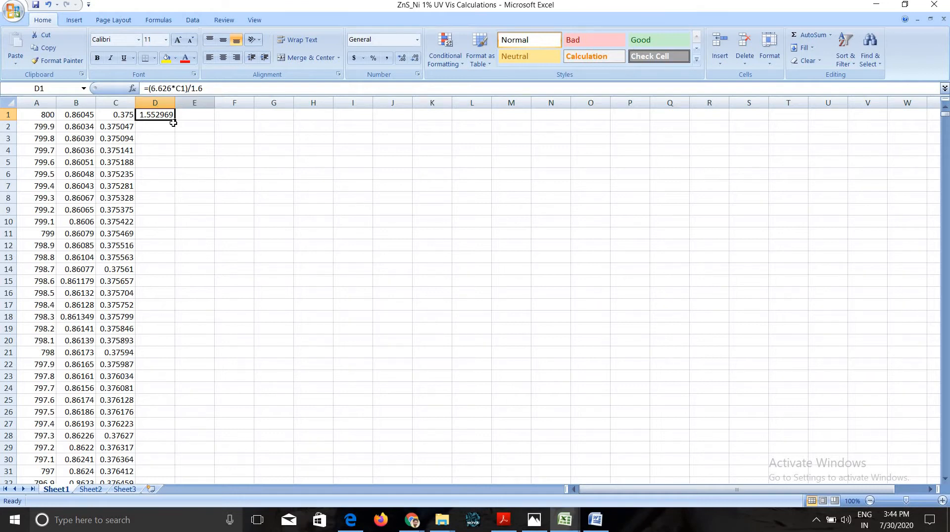
{"action": "left_click_drag", "start_coordinate": [176, 120], "coordinate": [149, 437]}
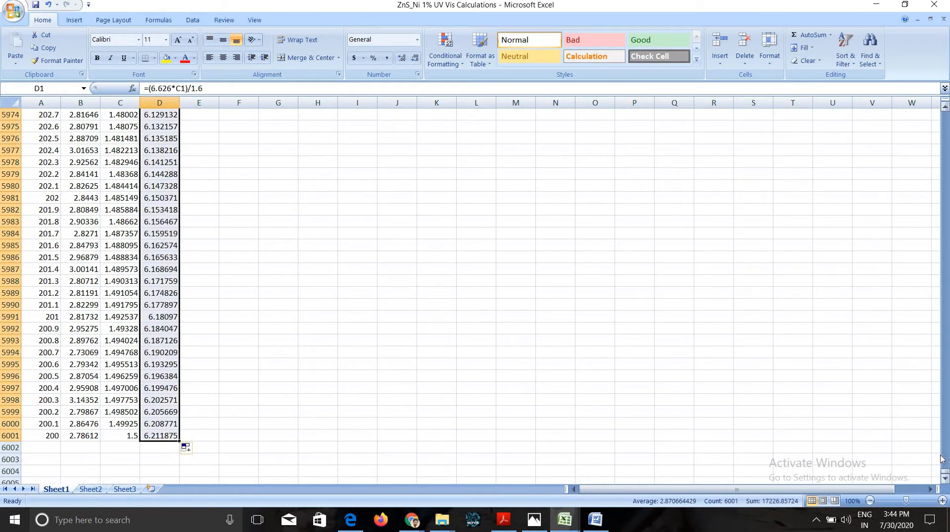
- Select cell E1 in the calculations workbook, examine the E1 formula in "calculation 4% ni cds", and minimize that reference workbook
{"action": "left_click_drag", "start_coordinate": [946, 470], "coordinate": [945, 110]}
{"action": "left_click", "coordinate": [194, 119]}
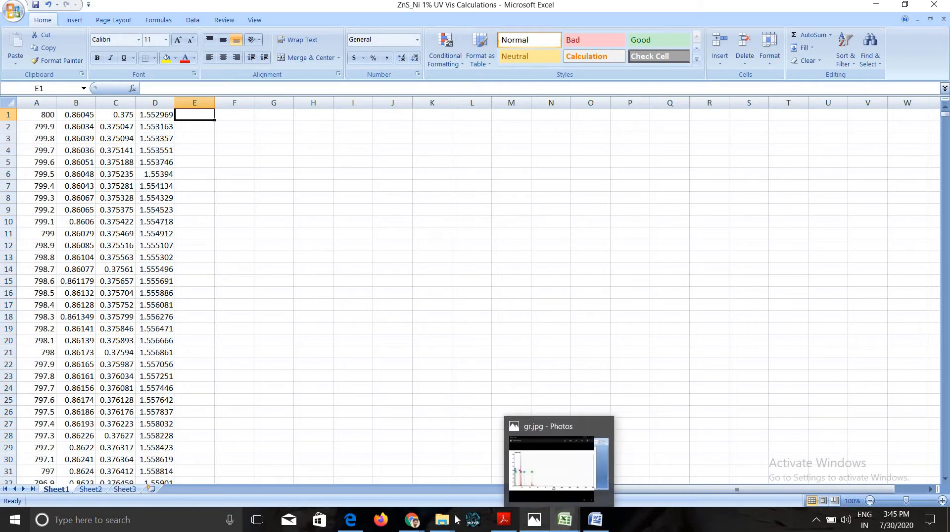
{"action": "mouse_move", "coordinate": [564, 519]}
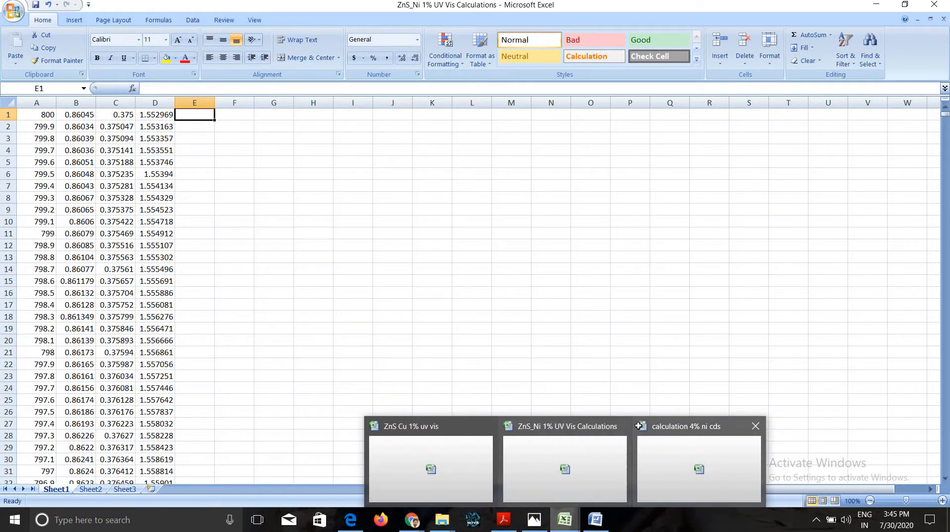
{"action": "left_click", "coordinate": [639, 426]}
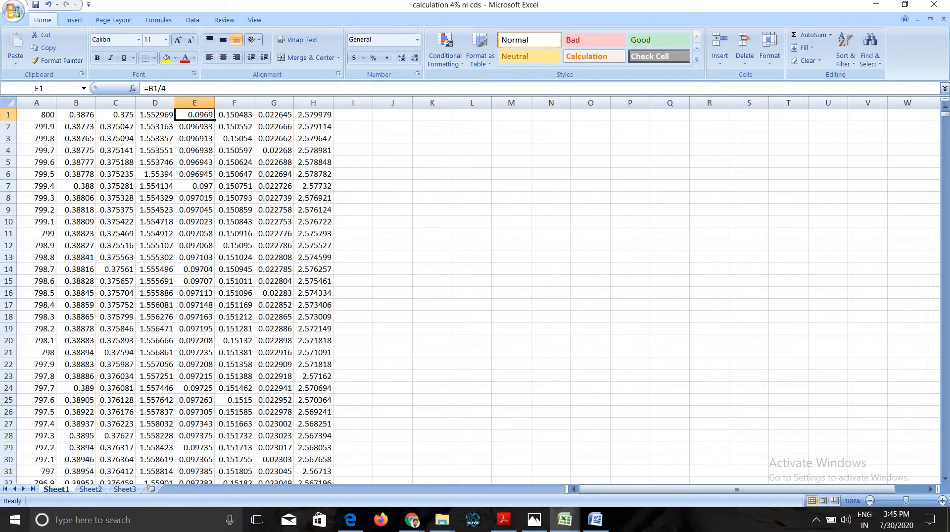
{"action": "left_click", "coordinate": [875, 5]}
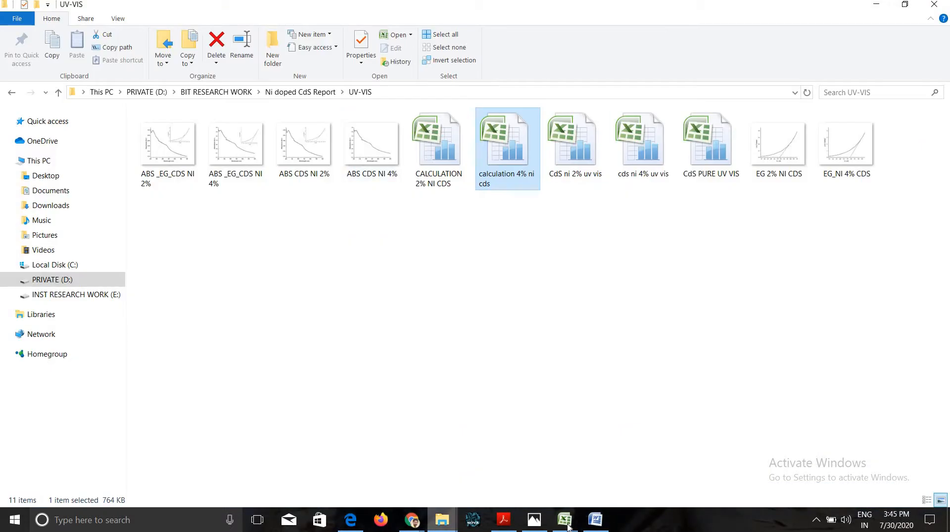
- Return to "ZnS_Ni 1% UV Vis Calculations" and enter the formula =B1/4 in cell E1
{"action": "mouse_move", "coordinate": [565, 518]}
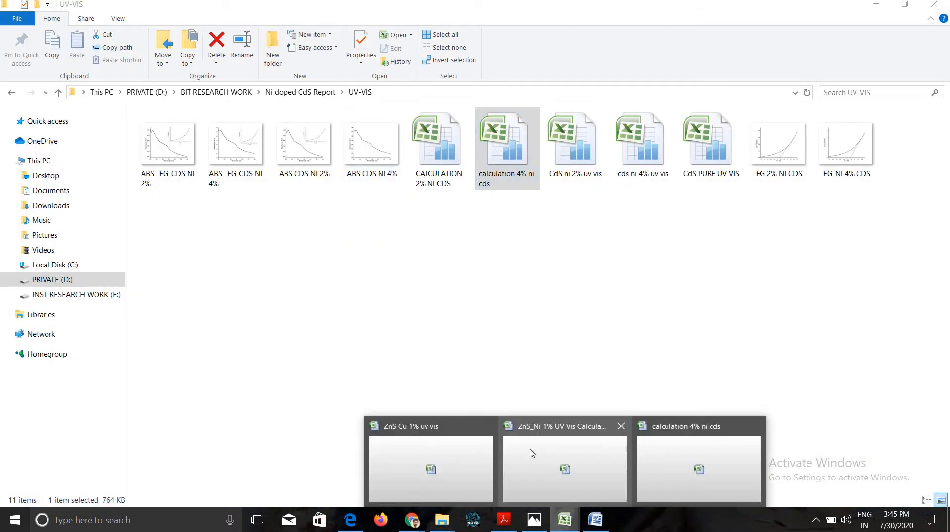
{"action": "left_click", "coordinate": [530, 458]}
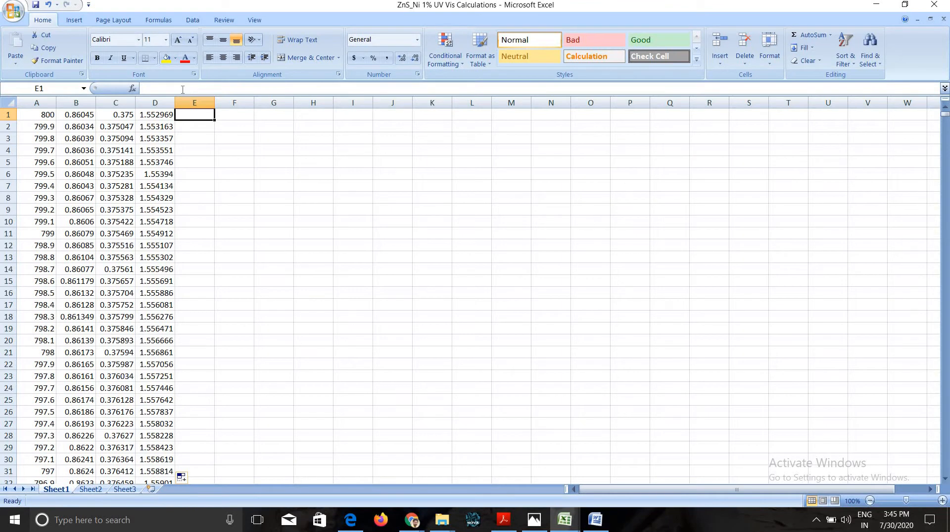
{"action": "left_click", "coordinate": [183, 89]}
{"action": "type", "text": "="}
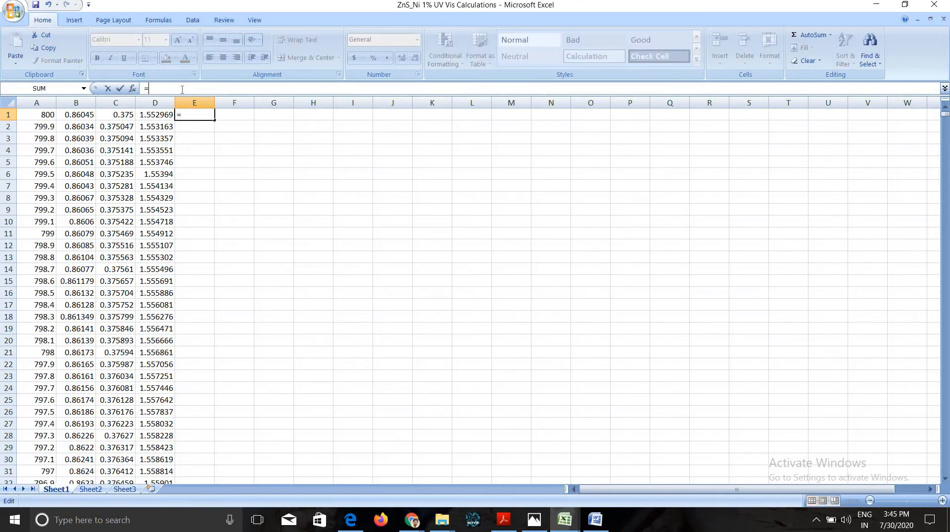
{"action": "type", "text": "B"}
{"action": "type", "text": "15113"}
{"action": "key", "text": "Return"}
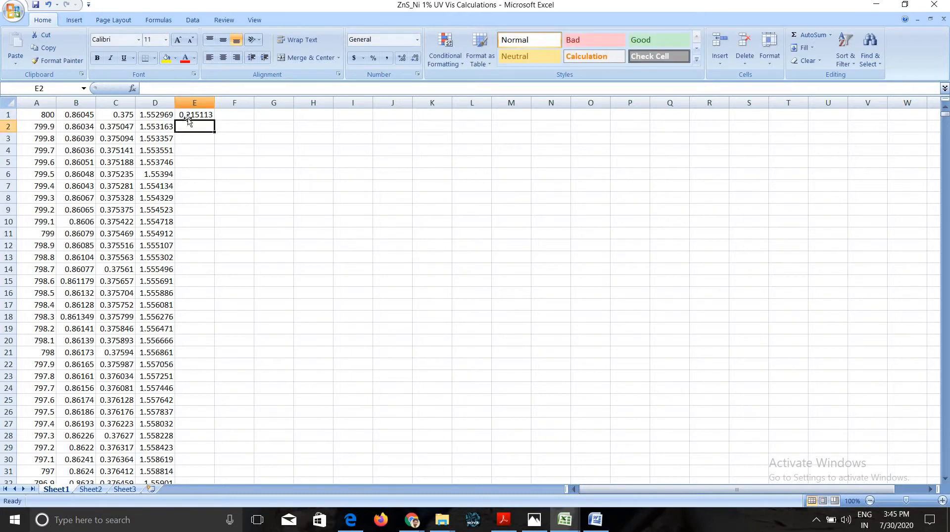
- Fill the E1 formula down column E to row 6001
{"action": "left_click", "coordinate": [187, 115]}
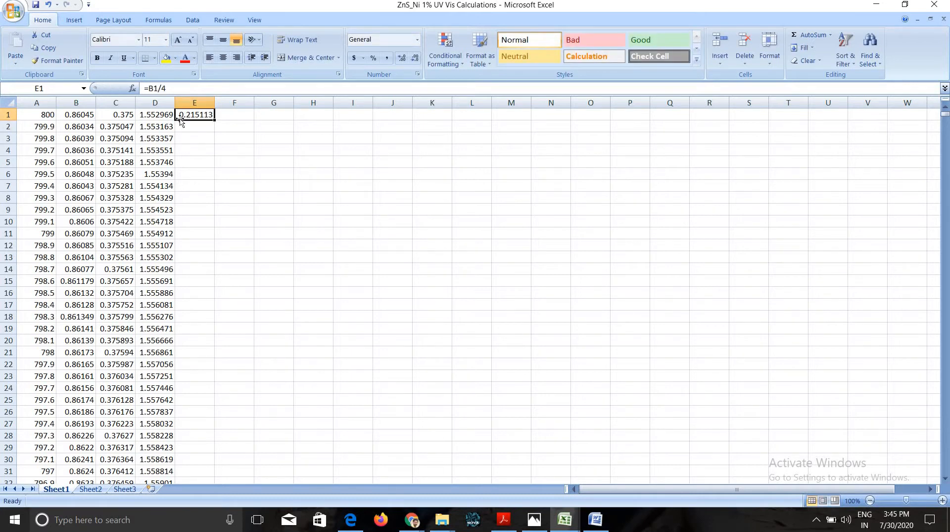
{"action": "left_click", "coordinate": [81, 99]}
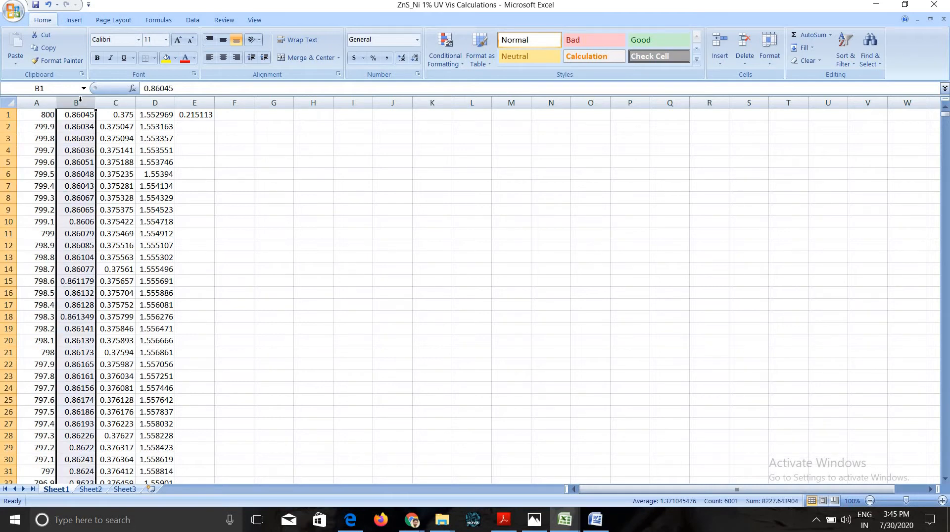
{"action": "left_click", "coordinate": [201, 102]}
{"action": "left_click", "coordinate": [255, 151]}
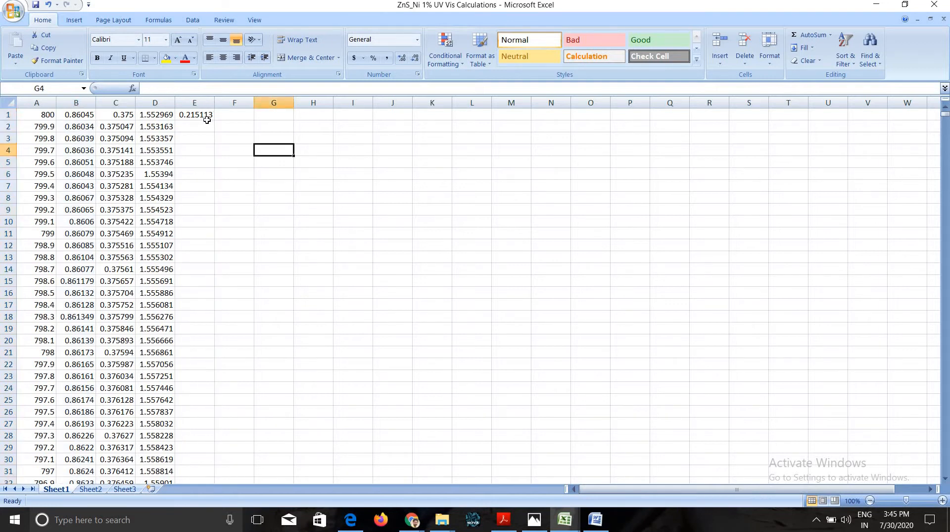
{"action": "left_click", "coordinate": [203, 115]}
{"action": "left_click_drag", "start_coordinate": [214, 120], "coordinate": [202, 83]}
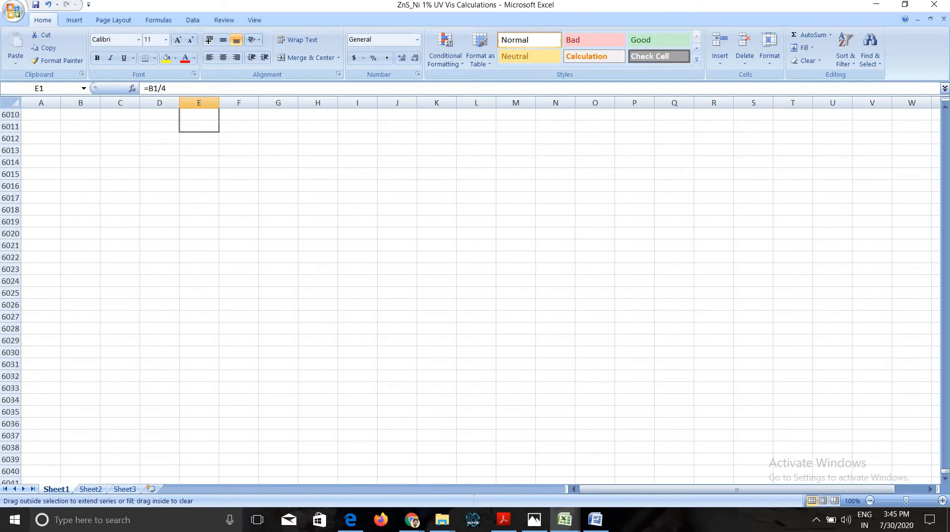
{"action": "left_click_drag", "start_coordinate": [210, 30], "coordinate": [220, 203]}
{"action": "left_click", "coordinate": [250, 207]}
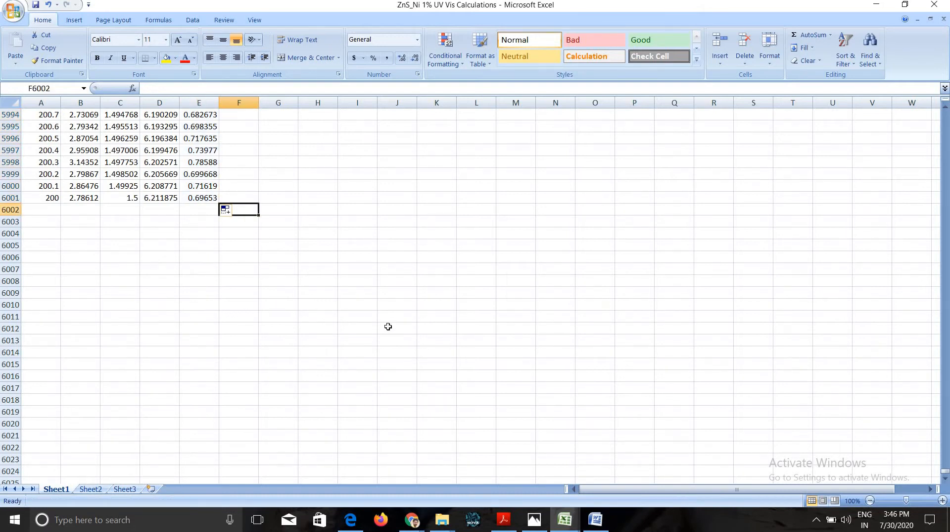
- Select cell F1 in the calculations workbook and examine the F1 formula in "calculation 4% ni cds"
{"action": "scroll", "coordinate": [947, 476], "scroll_direction": "up", "scroll_amount": 5}
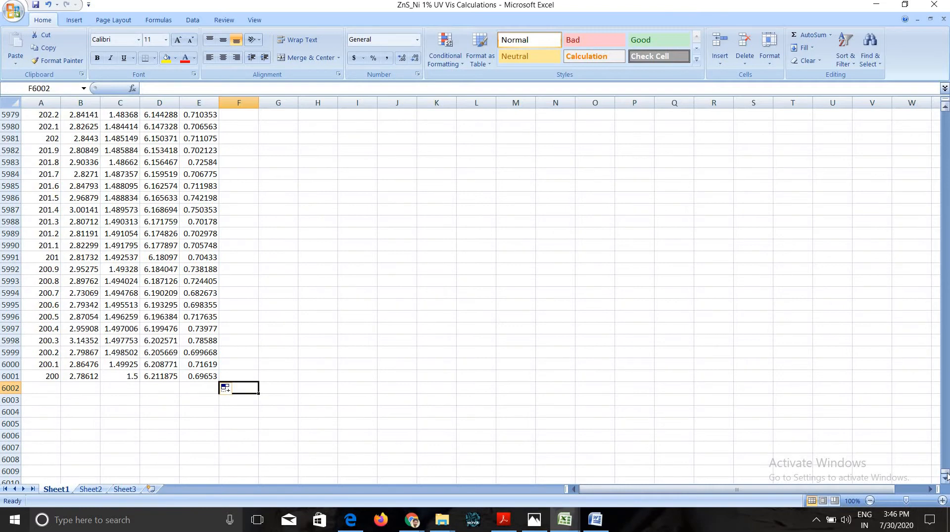
{"action": "left_click_drag", "start_coordinate": [947, 462], "coordinate": [943, 119]}
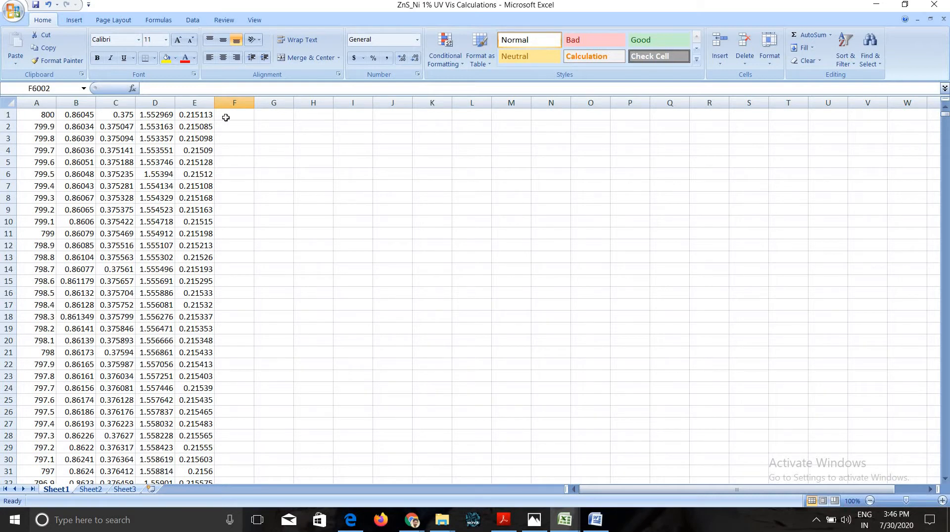
{"action": "key", "text": "ctrl+Up"}
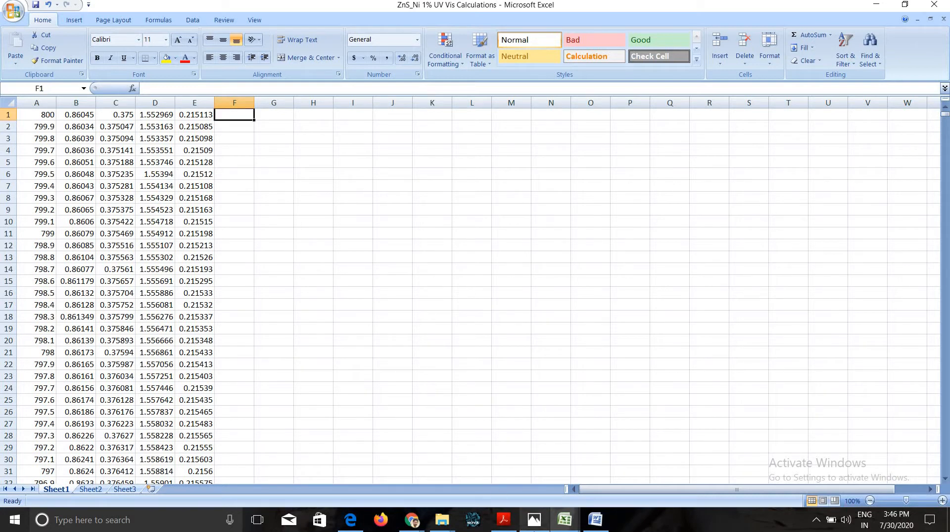
{"action": "mouse_move", "coordinate": [559, 519]}
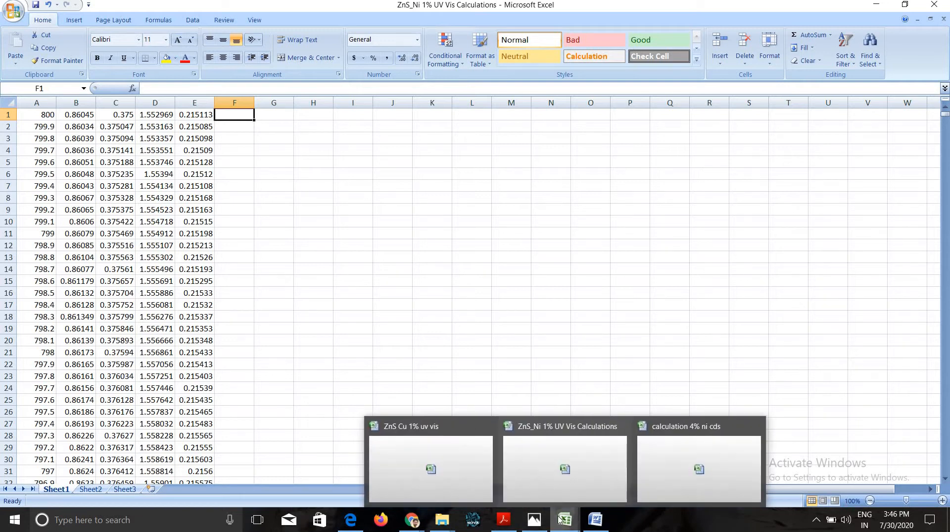
{"action": "left_click", "coordinate": [650, 450]}
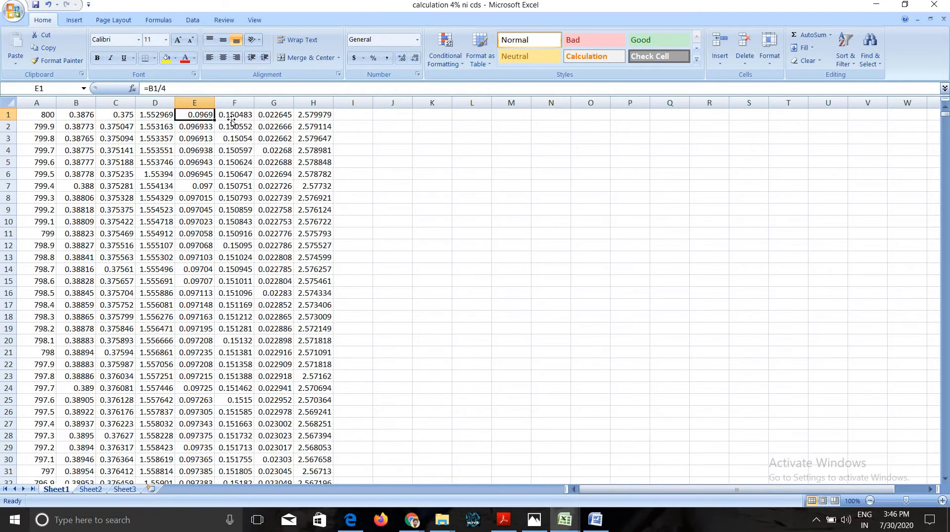
{"action": "left_click", "coordinate": [231, 117]}
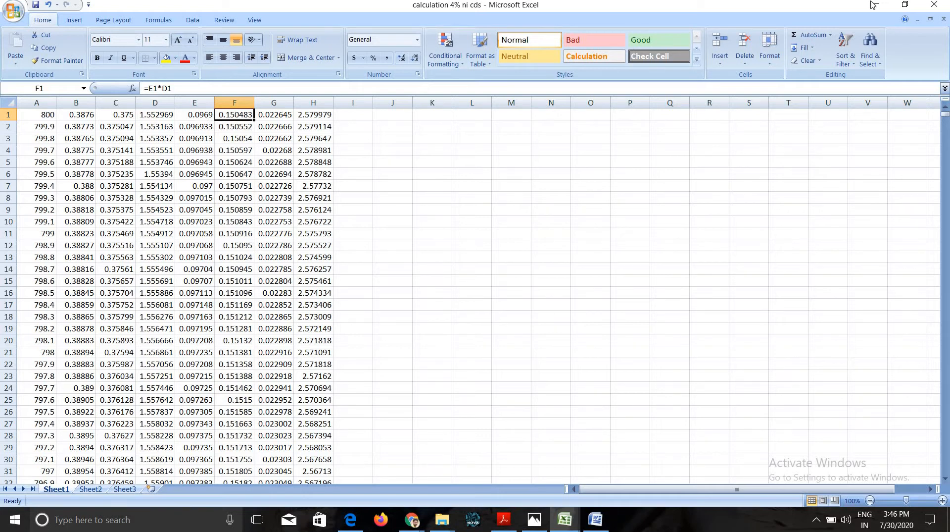
- Return to "ZnS_Ni 1% UV Vis Calculations" and enter the formula =E1*D1 in cell F1
{"action": "left_click", "coordinate": [555, 518]}
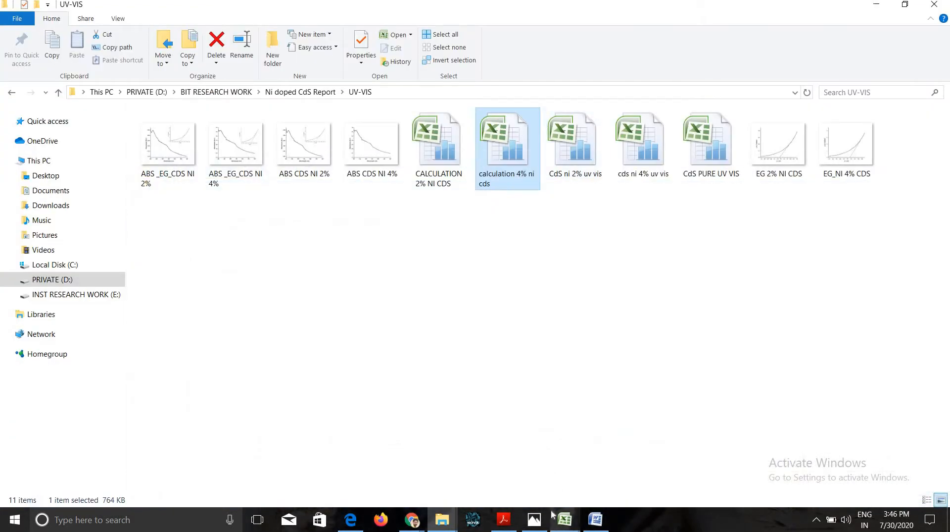
{"action": "left_click", "coordinate": [558, 462]}
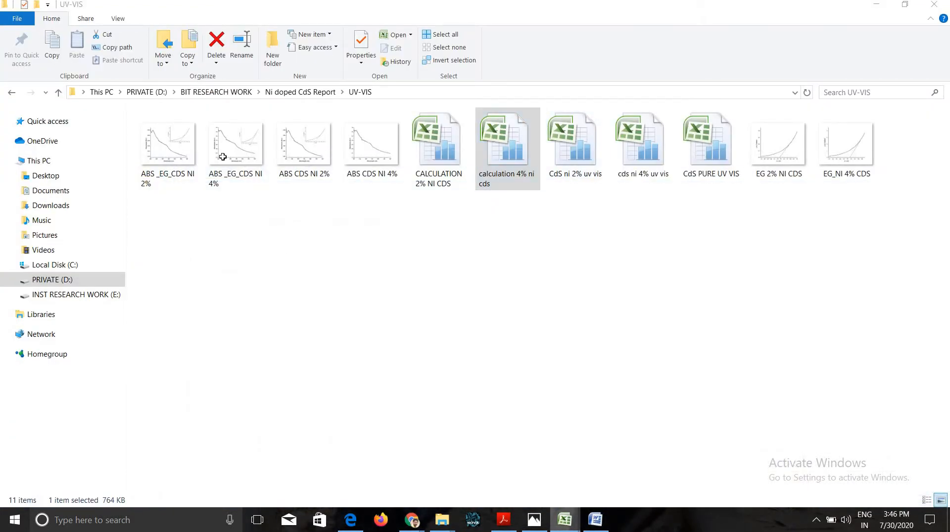
{"action": "left_click", "coordinate": [193, 89]}
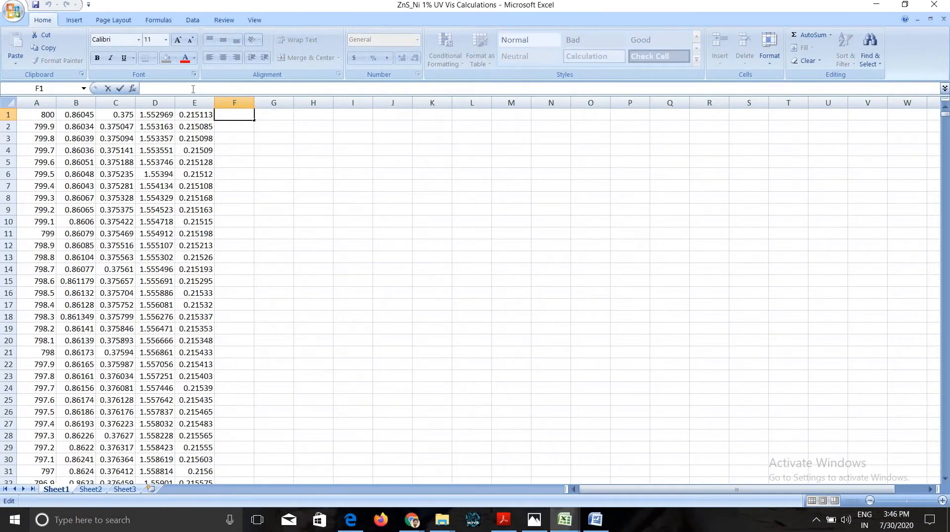
{"action": "type", "text": "="}
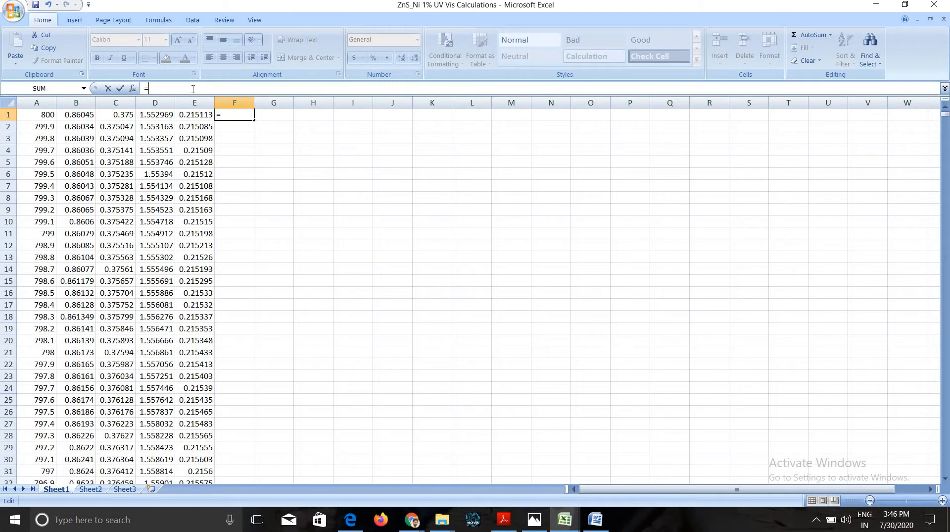
{"action": "type", "text": "E1*D"}
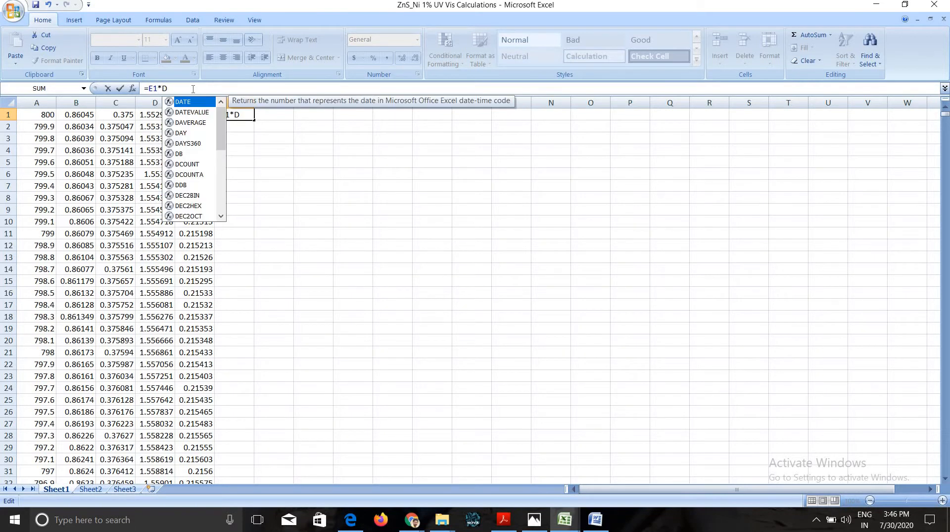
{"action": "type", "text": "1"}
{"action": "key", "text": "Return"}
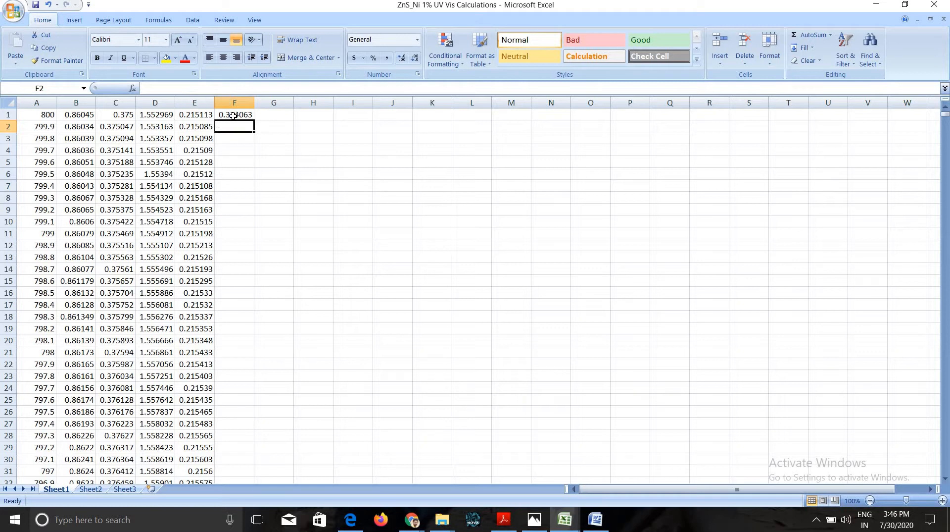
- Fill the F1 formula down column F to row 6001
{"action": "left_click", "coordinate": [233, 116]}
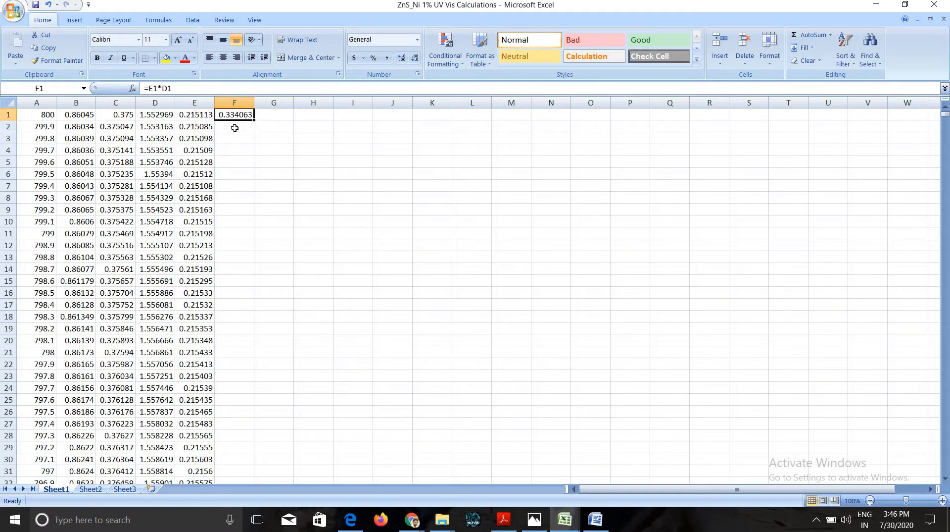
{"action": "left_click", "coordinate": [234, 128]}
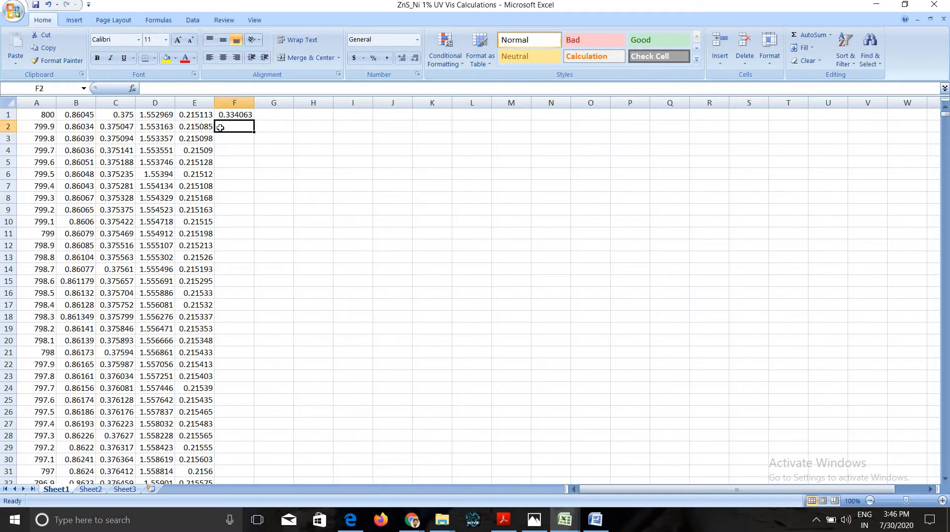
{"action": "left_click", "coordinate": [244, 115]}
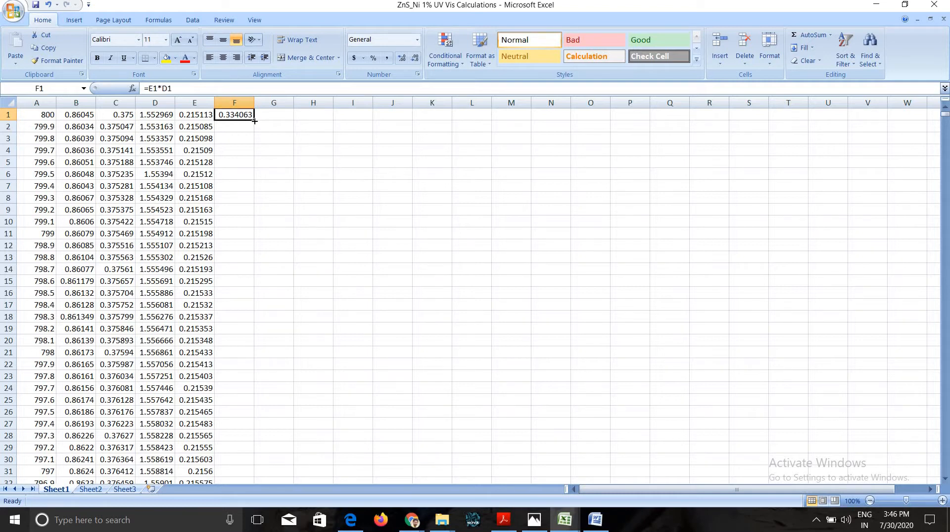
{"action": "left_click_drag", "start_coordinate": [251, 135], "coordinate": [255, 449]}
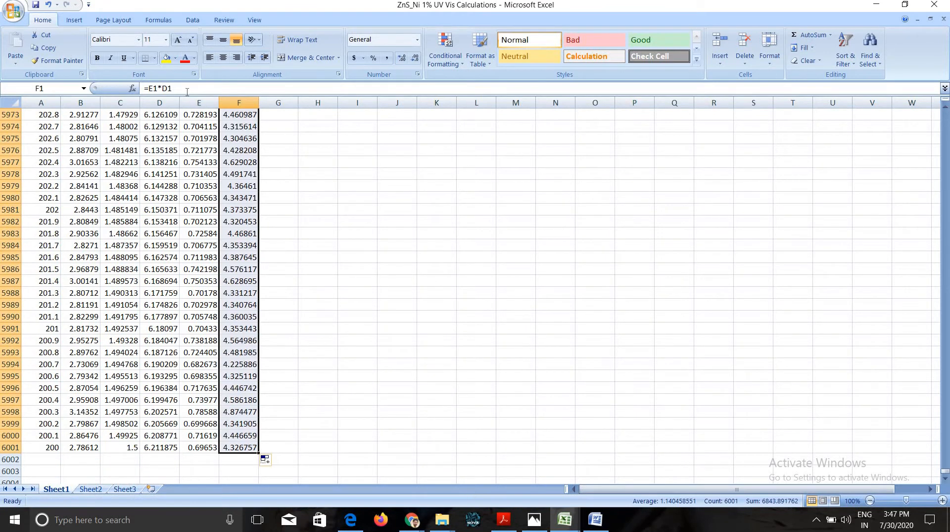
- Select cell G1 in the calculations workbook, examine the G1 formula in "calculation 4% ni cds", and minimize that reference workbook
{"action": "left_click", "coordinate": [187, 92]}
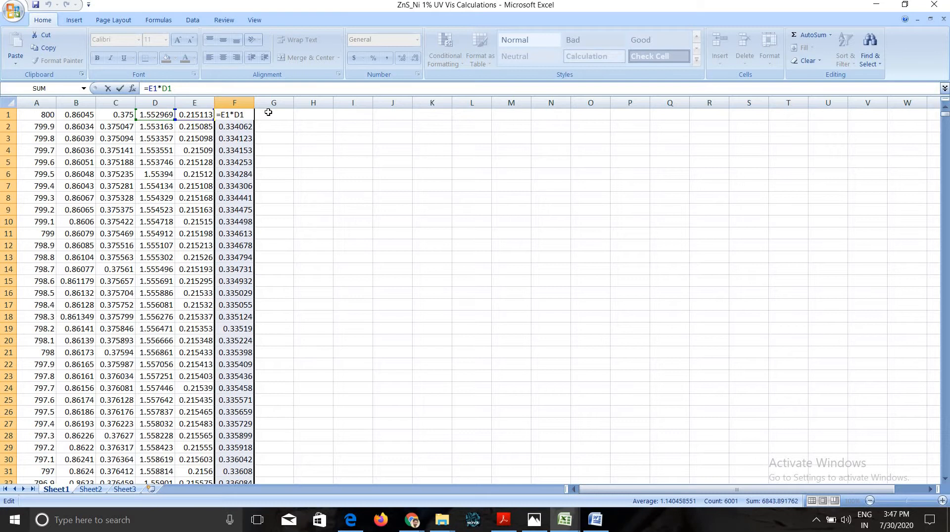
{"action": "left_click", "coordinate": [268, 113]}
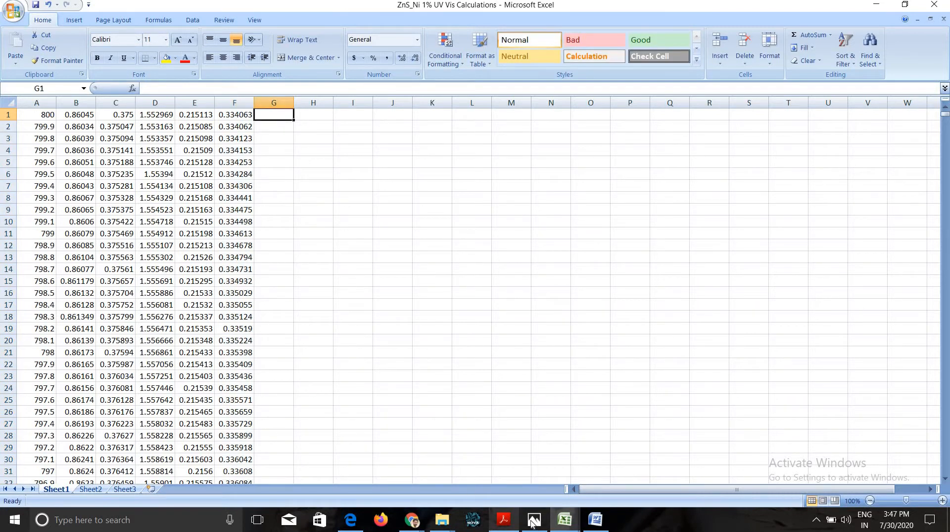
{"action": "mouse_move", "coordinate": [533, 521]}
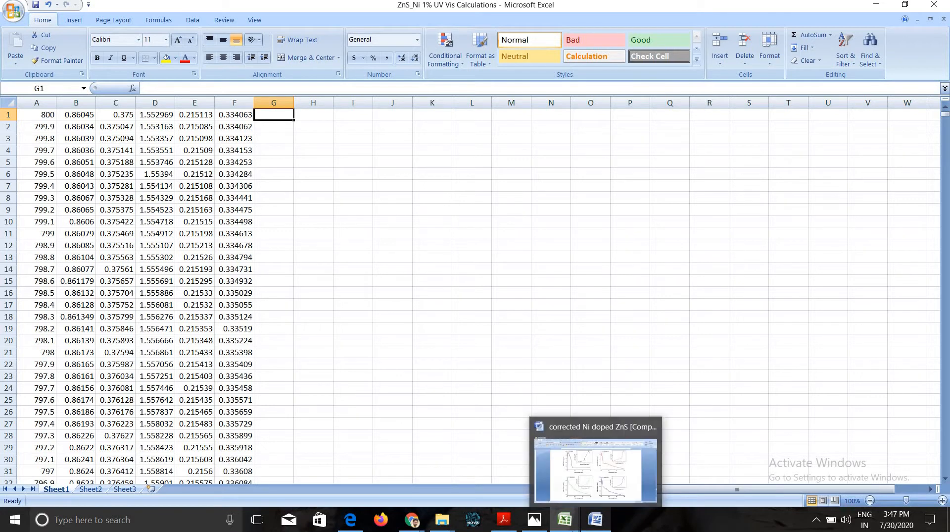
{"action": "mouse_move", "coordinate": [572, 530]}
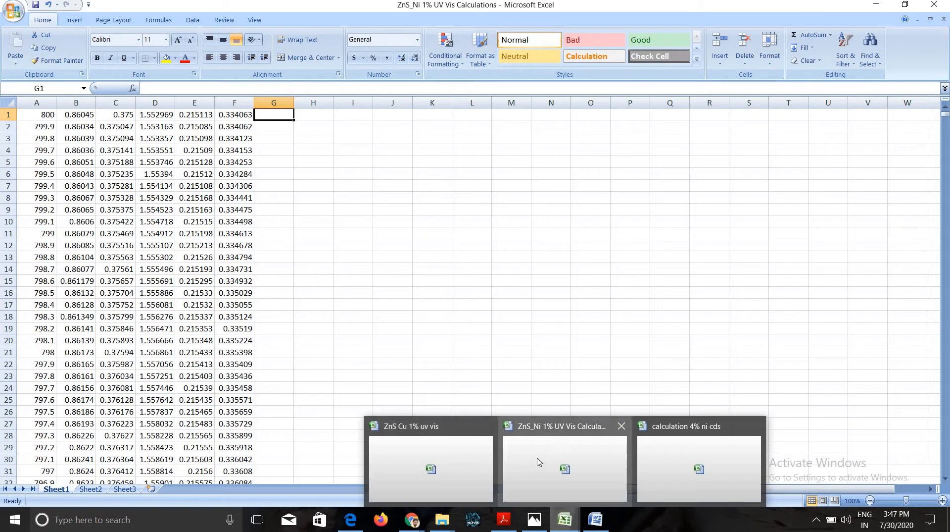
{"action": "left_click", "coordinate": [667, 456]}
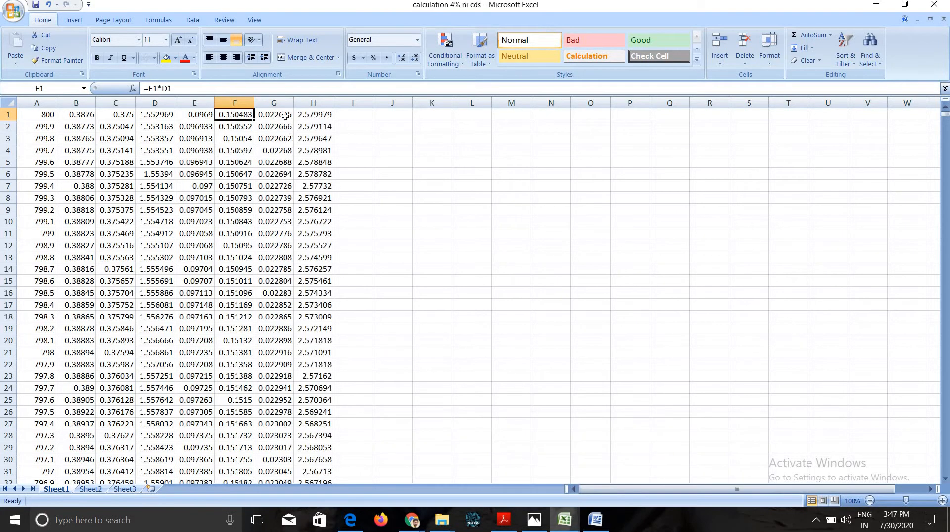
{"action": "left_click", "coordinate": [276, 117]}
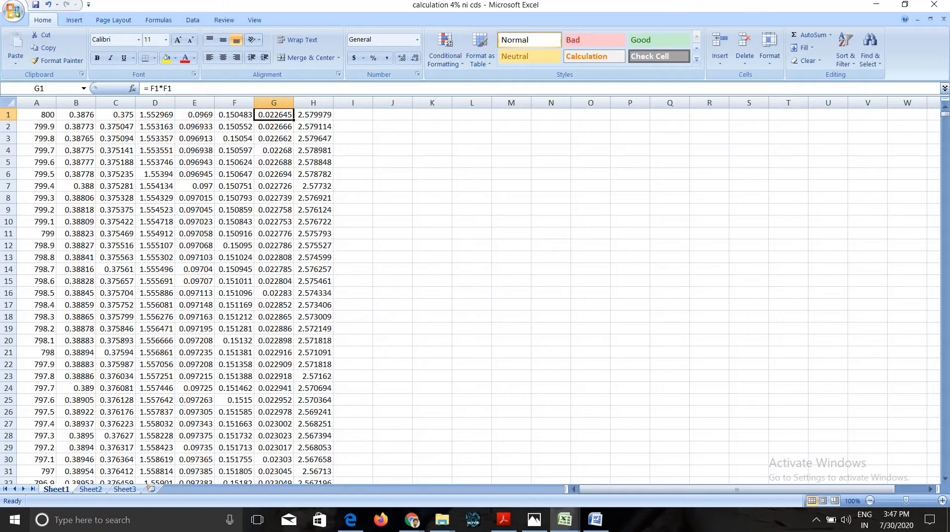
{"action": "left_click", "coordinate": [876, 5]}
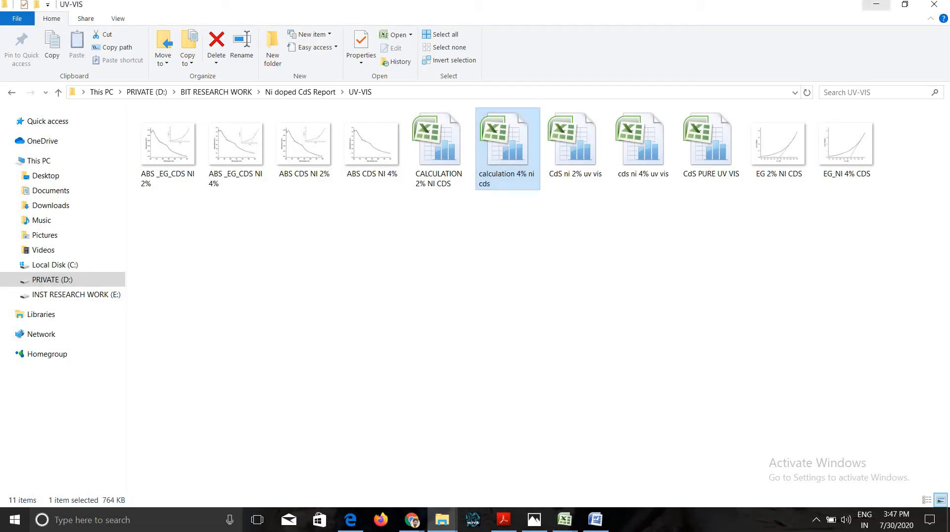
- Return to "ZnS_Ni 1% UV Vis Calculations" and enter the formula =F1*F1 in cell G1
{"action": "left_click", "coordinate": [594, 528]}
{"action": "left_click", "coordinate": [564, 521]}
{"action": "left_click", "coordinate": [531, 471]}
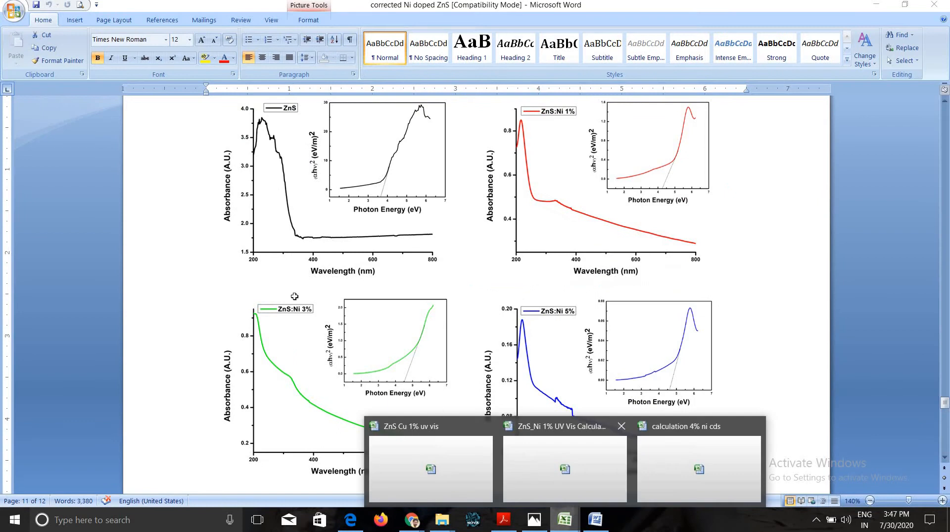
{"action": "type", "text": "="}
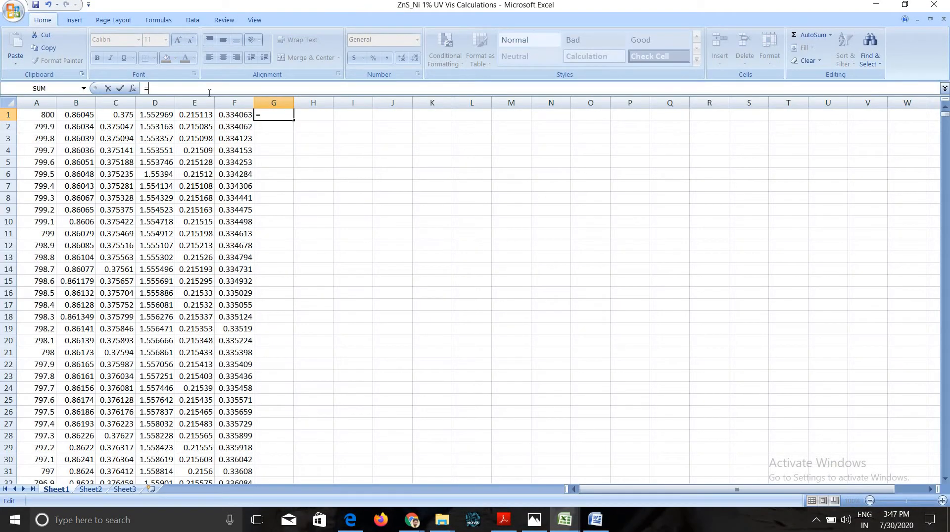
{"action": "type", "text": "F1*F"}
{"action": "type", "text": "1"}
{"action": "key", "text": "Return"}
- Fill the G1 formula down column G to row 6001
{"action": "left_click", "coordinate": [283, 116]}
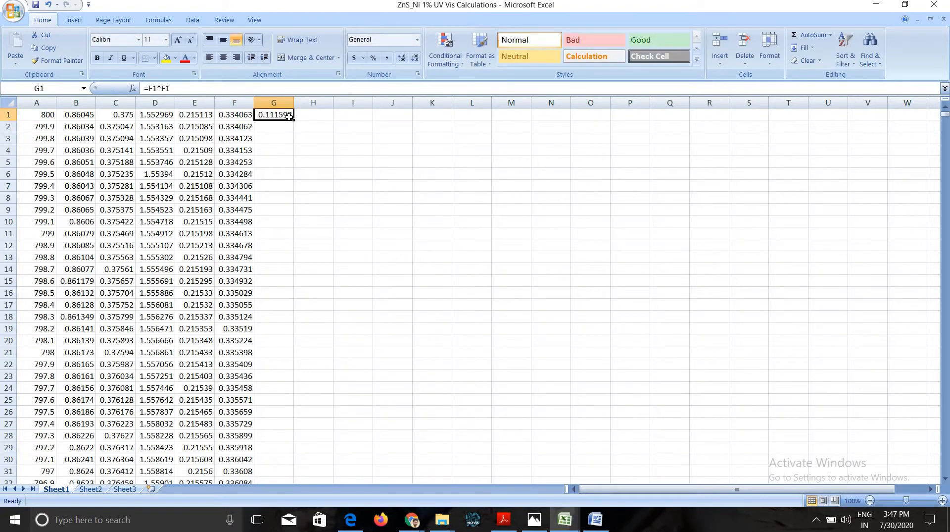
{"action": "left_click_drag", "start_coordinate": [293, 128], "coordinate": [286, 218]}
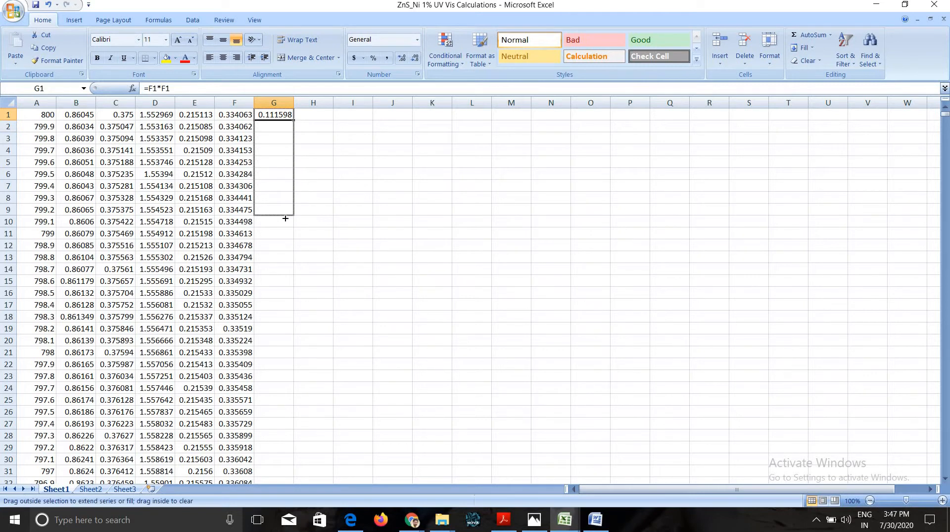
{"action": "left_click_drag", "start_coordinate": [285, 334], "coordinate": [284, 529]}
{"action": "left_click_drag", "start_coordinate": [278, 443], "coordinate": [277, 461]}
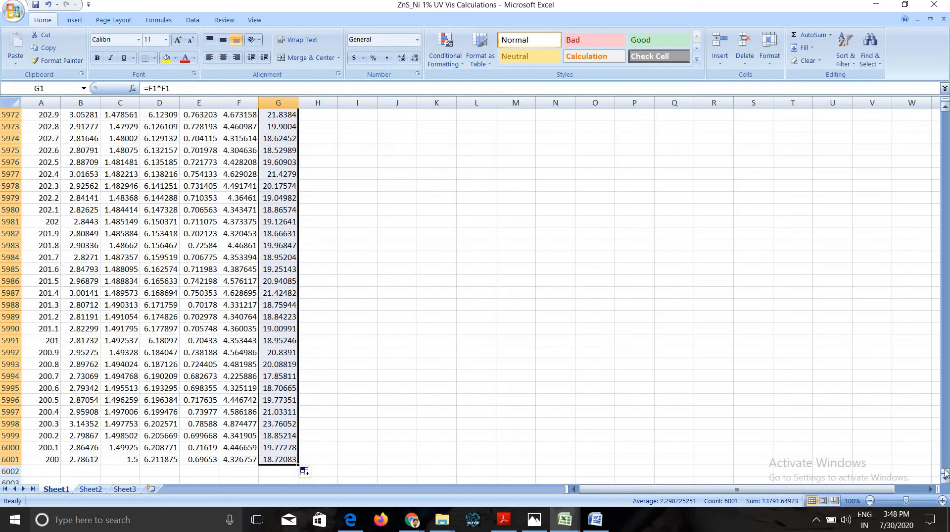
- Select cell H1 in the calculations workbook, examine the H1 and E1 formulas in "calculation 4% ni cds", and minimize that reference workbook
{"action": "left_click_drag", "start_coordinate": [945, 467], "coordinate": [919, 109]}
{"action": "left_click", "coordinate": [312, 115]}
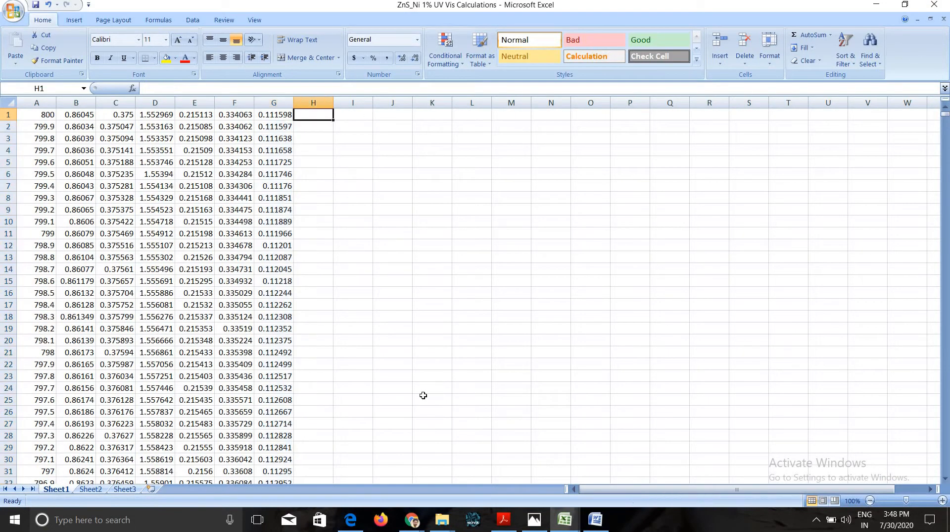
{"action": "mouse_move", "coordinate": [565, 520]}
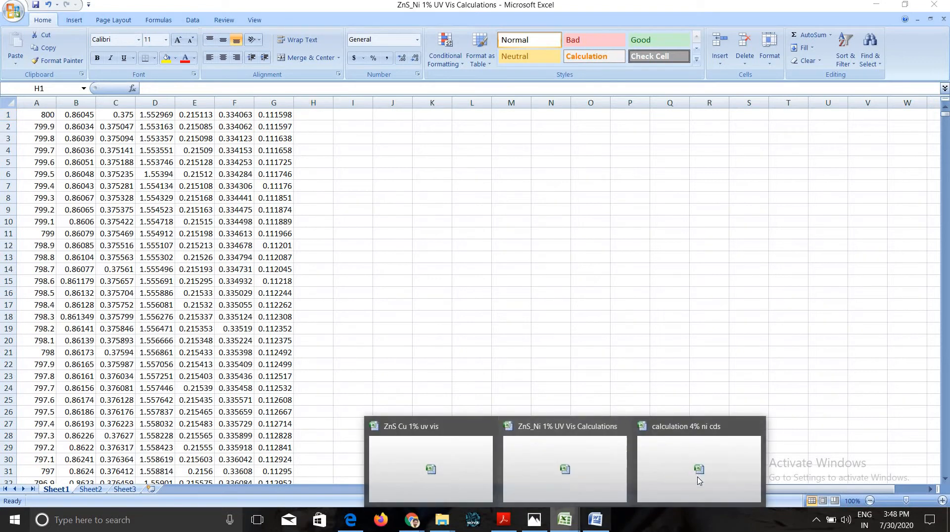
{"action": "left_click", "coordinate": [703, 461]}
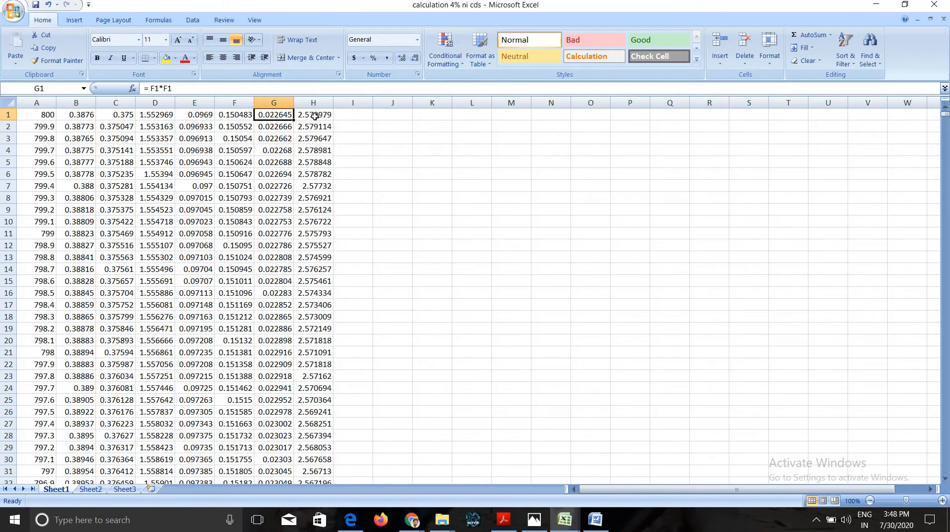
{"action": "left_click", "coordinate": [315, 116]}
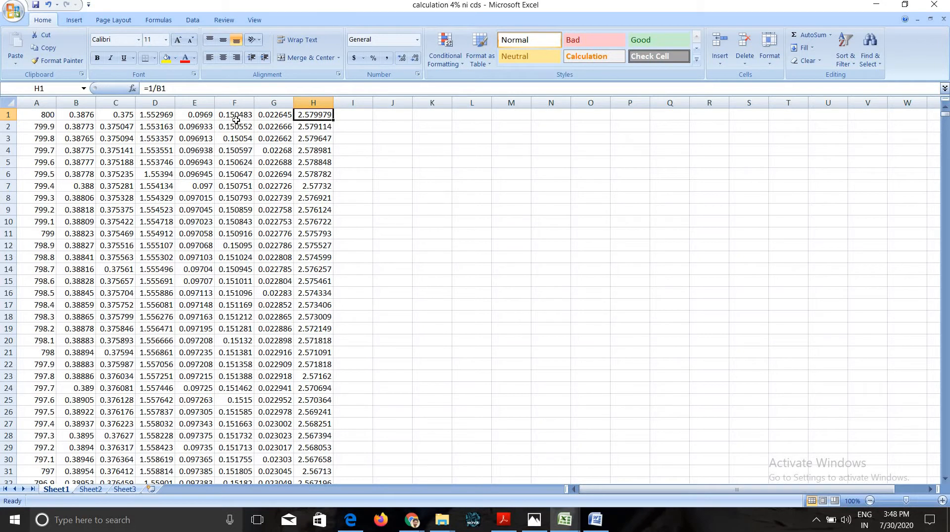
{"action": "left_click", "coordinate": [152, 119]}
{"action": "left_click", "coordinate": [196, 115]}
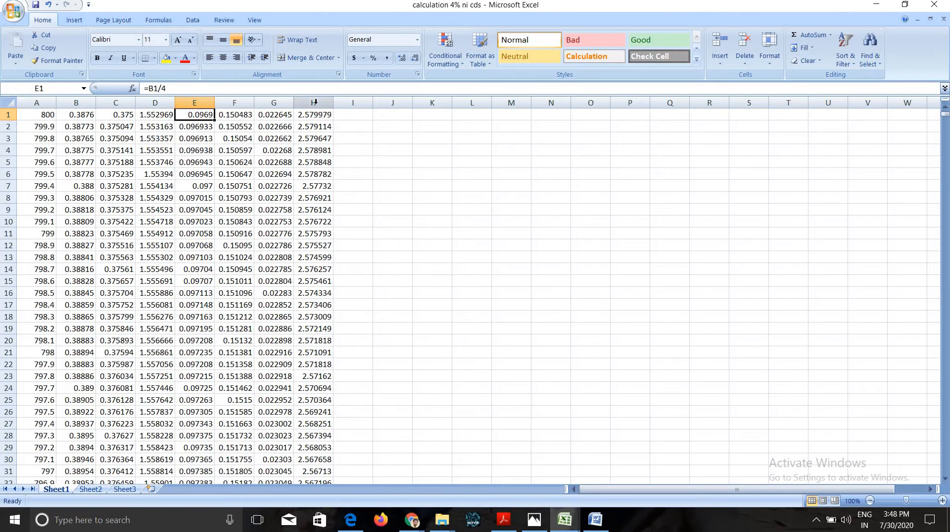
{"action": "left_click", "coordinate": [314, 102]}
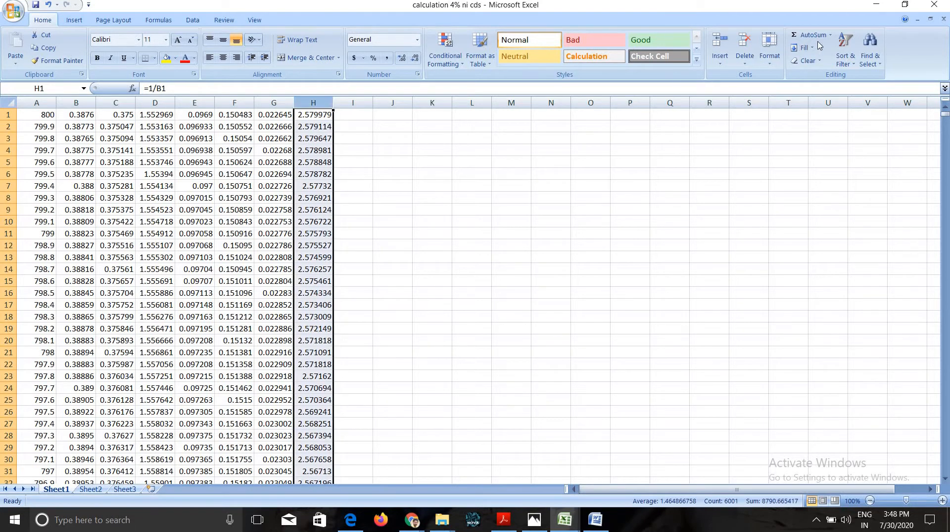
{"action": "left_click", "coordinate": [876, 4]}
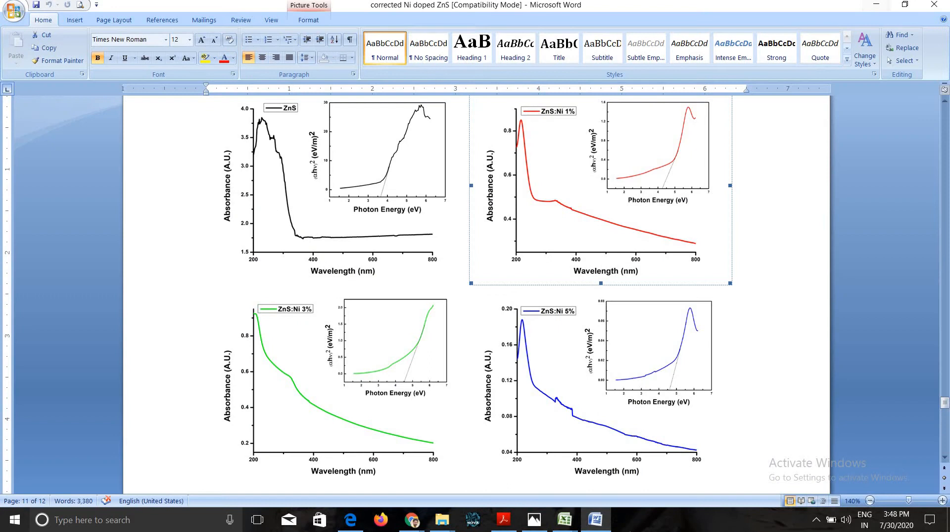
- Return to "ZnS_Ni 1% UV Vis Calculations" and enter the formula =1/B1 in cell H1
{"action": "left_click", "coordinate": [567, 517]}
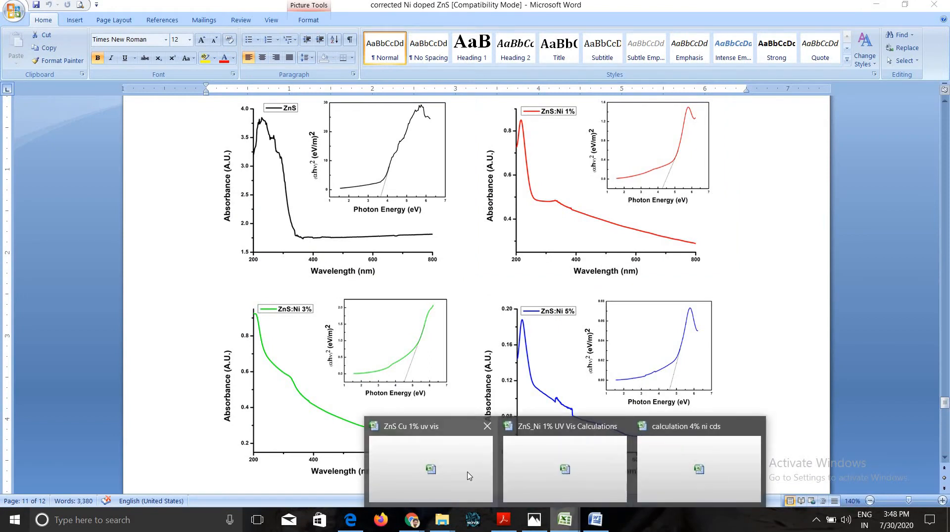
{"action": "left_click", "coordinate": [469, 476]}
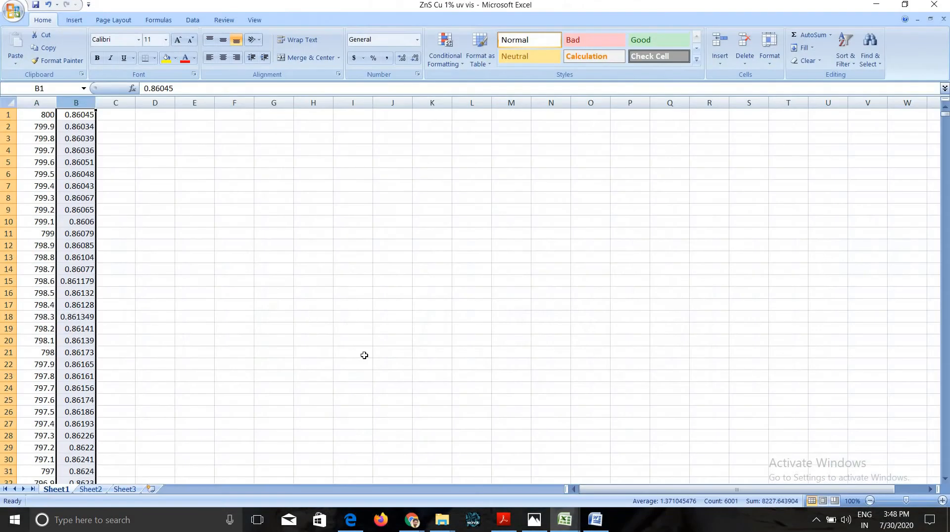
{"action": "left_click", "coordinate": [573, 527]}
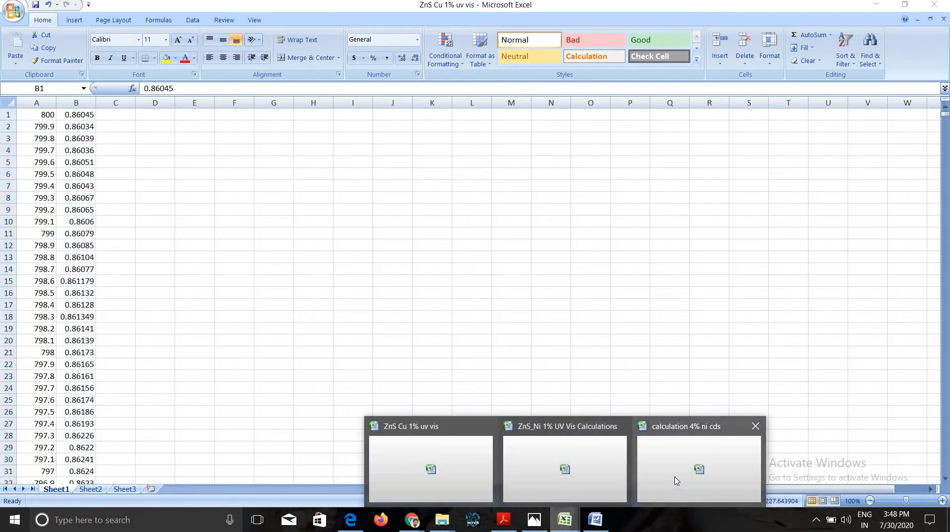
{"action": "left_click", "coordinate": [592, 458]}
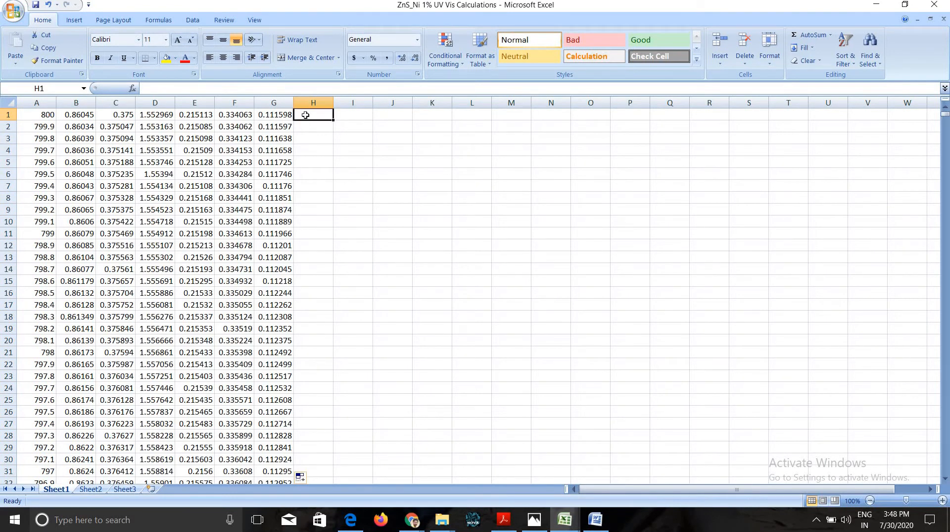
{"action": "left_click", "coordinate": [232, 88]}
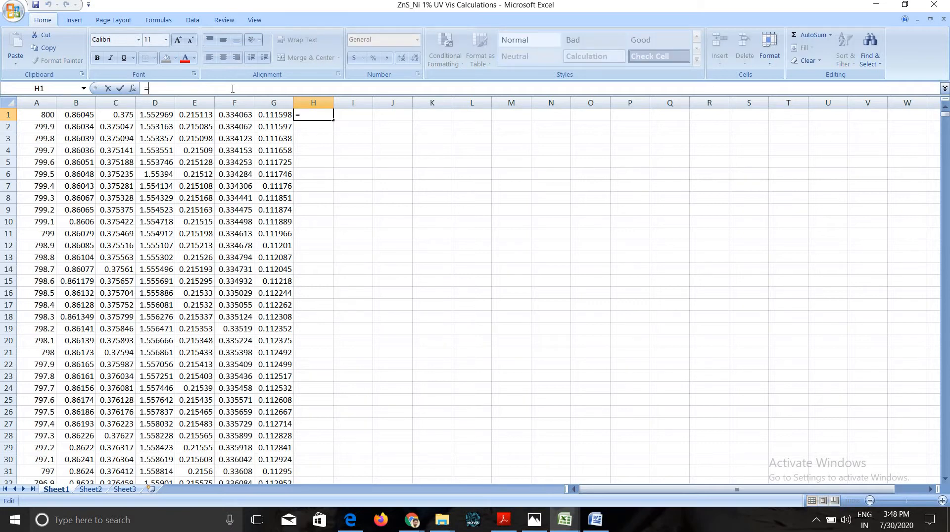
{"action": "type", "text": "=1/B"}
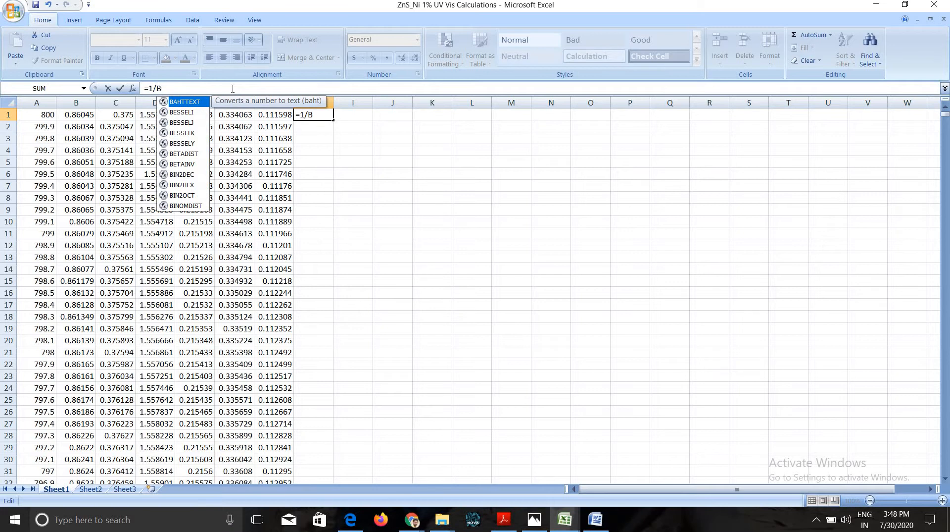
{"action": "type", "text": "1"}
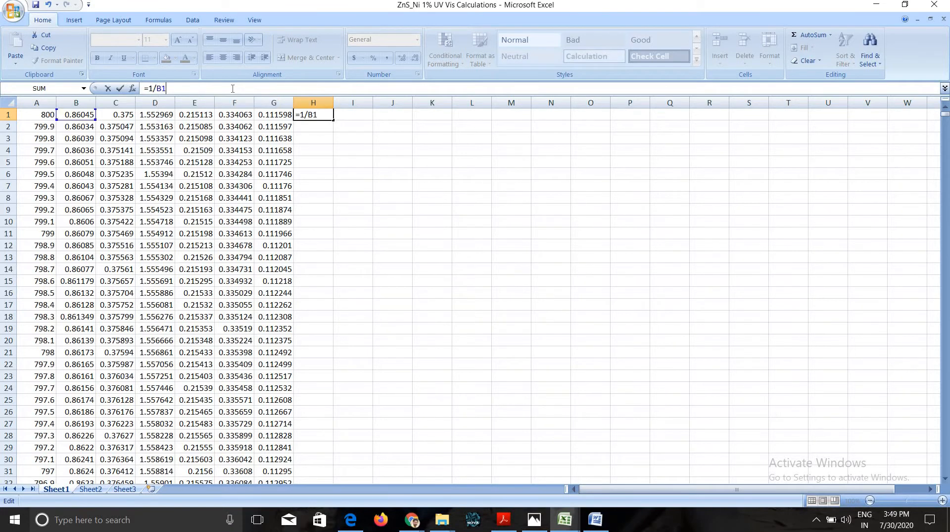
{"action": "key", "text": "Return"}
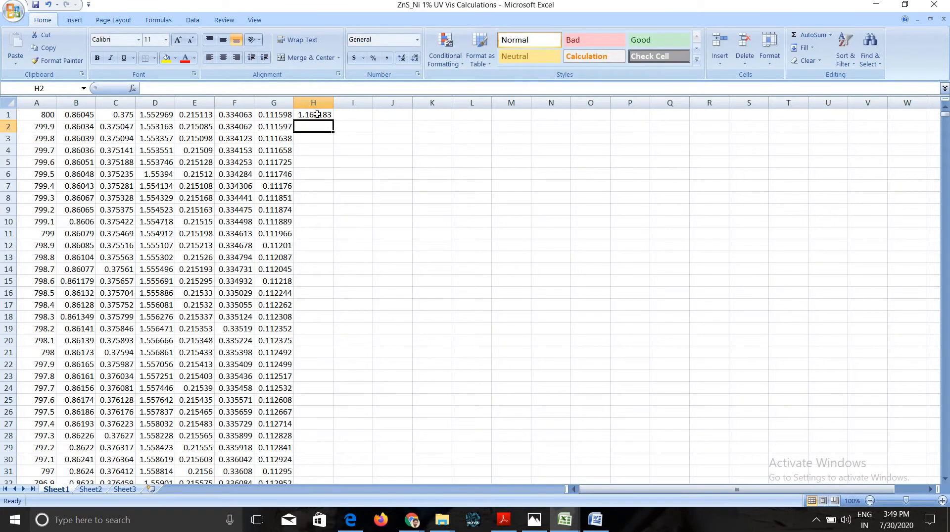
- Fill the H1 formula down column H to row 6001
{"action": "left_click", "coordinate": [317, 114]}
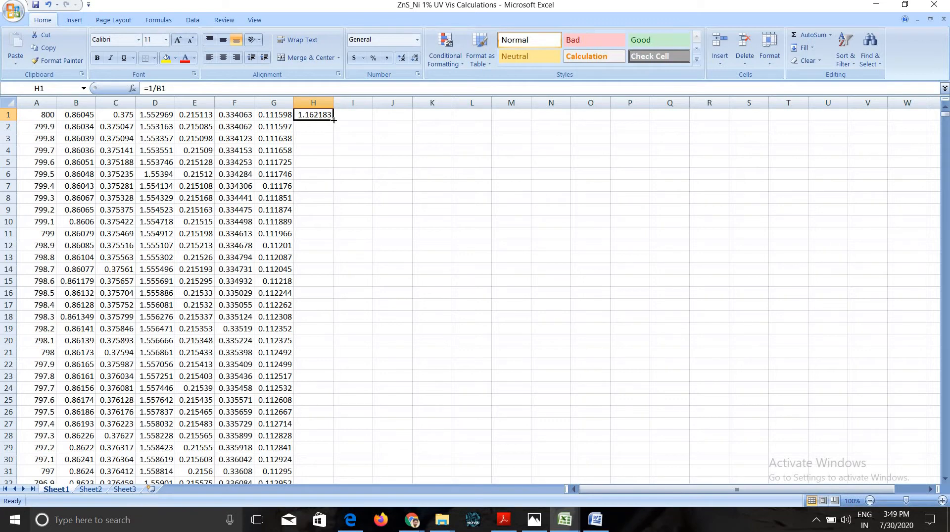
{"action": "left_click_drag", "start_coordinate": [333, 120], "coordinate": [325, 447]}
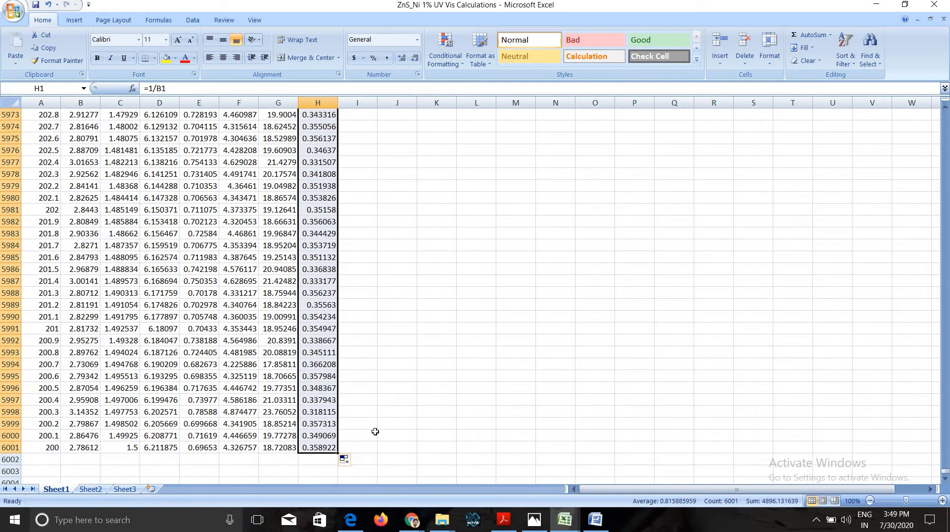
{"action": "left_click", "coordinate": [375, 433]}
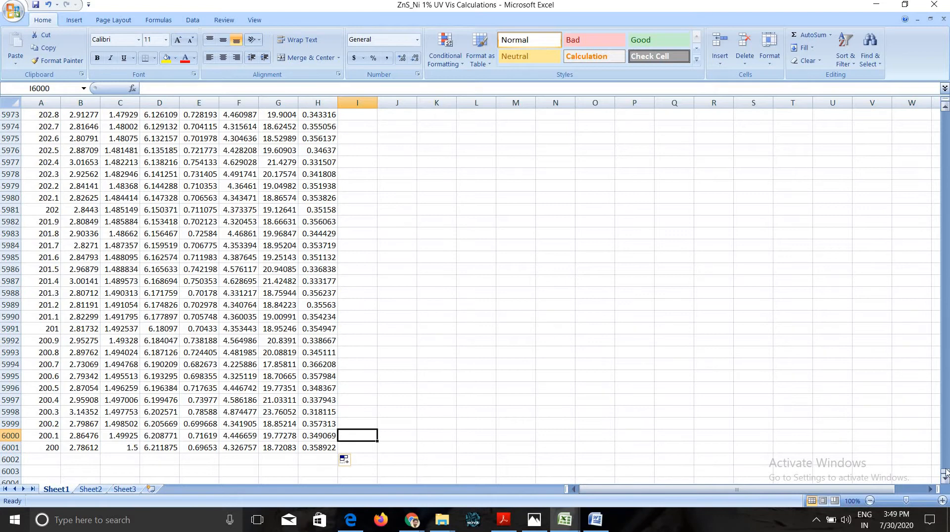
{"action": "left_click_drag", "start_coordinate": [946, 471], "coordinate": [717, 174]}
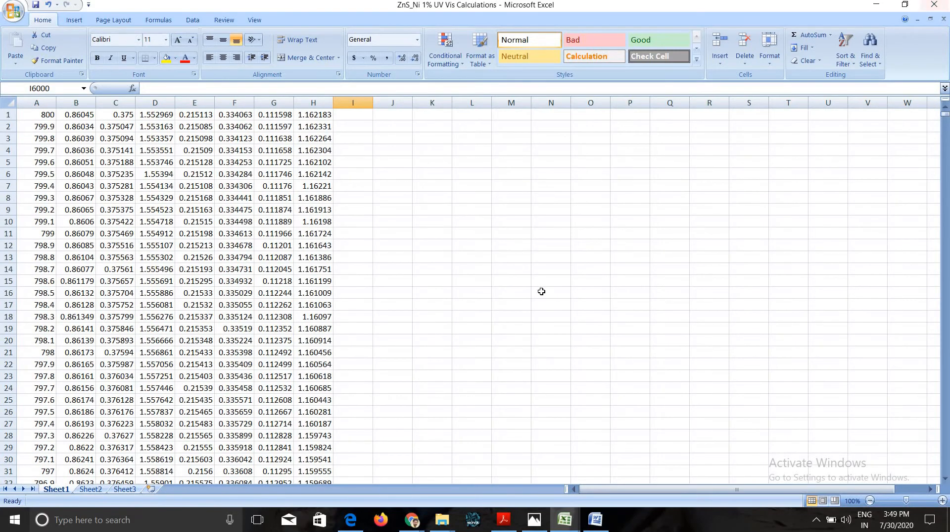
- Insert a blank row above the first data row for column headings
{"action": "left_click", "coordinate": [34, 98]}
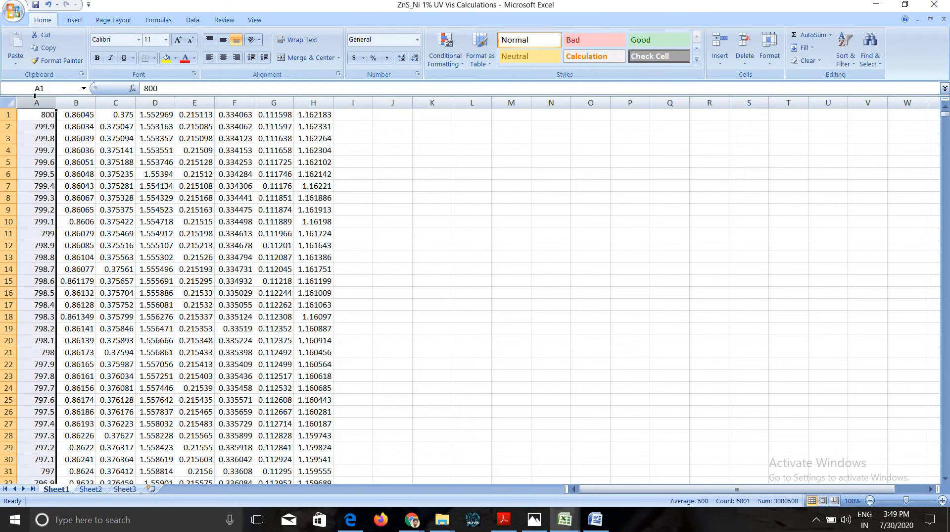
{"action": "left_click", "coordinate": [7, 116]}
{"action": "right_click", "coordinate": [6, 118]}
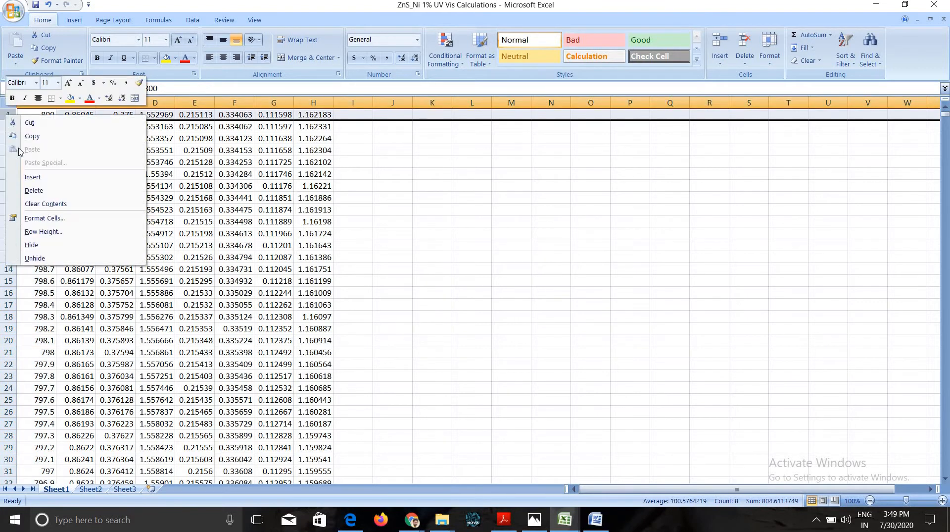
{"action": "left_click", "coordinate": [30, 176]}
- Enter the heading "Wavelength" in cell A1 and widen column A
{"action": "left_click", "coordinate": [30, 112]}
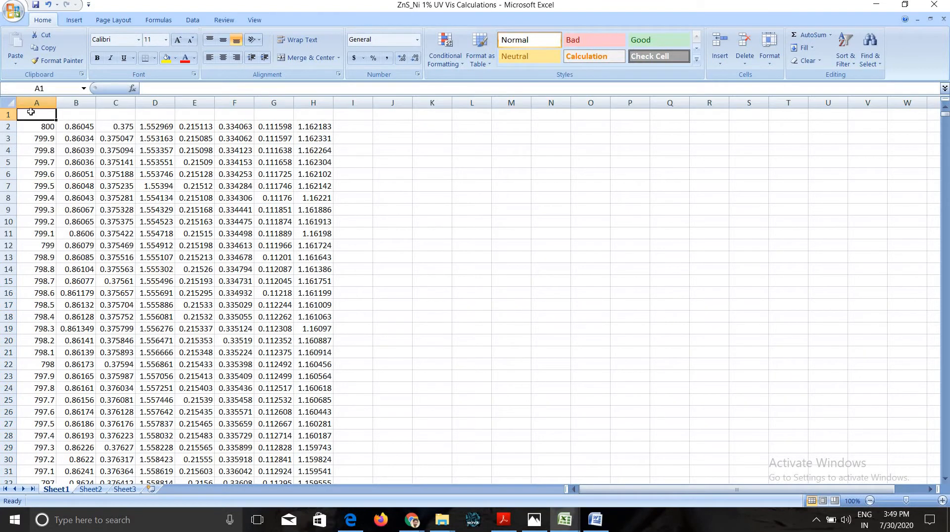
{"action": "type", "text": "Wa"}
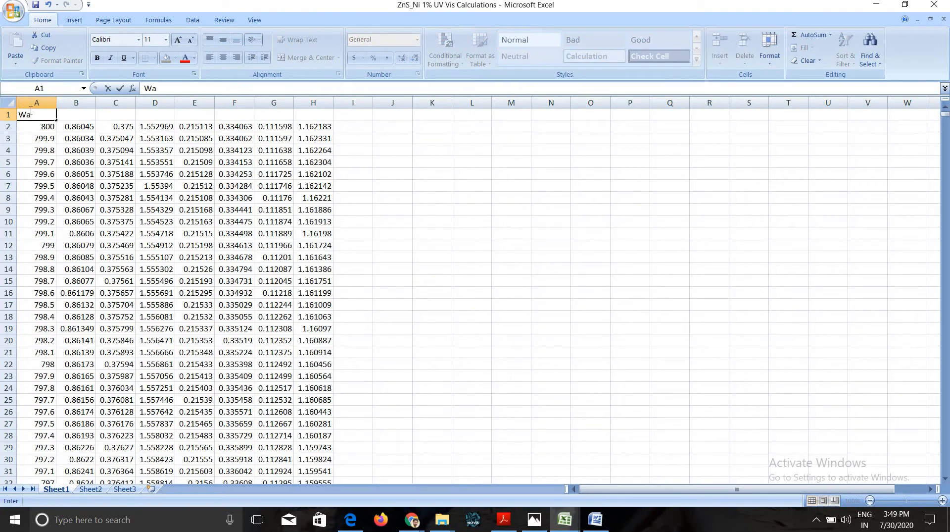
{"action": "type", "text": "vekl"}
{"action": "key", "text": "BackSpace"}
{"action": "key", "text": "BackSpace"}
{"action": "key", "text": "BackSpace"}
{"action": "type", "text": "length"}
{"action": "left_click_drag", "start_coordinate": [53, 102], "coordinate": [82, 103]}
{"action": "left_click", "coordinate": [397, 154]}
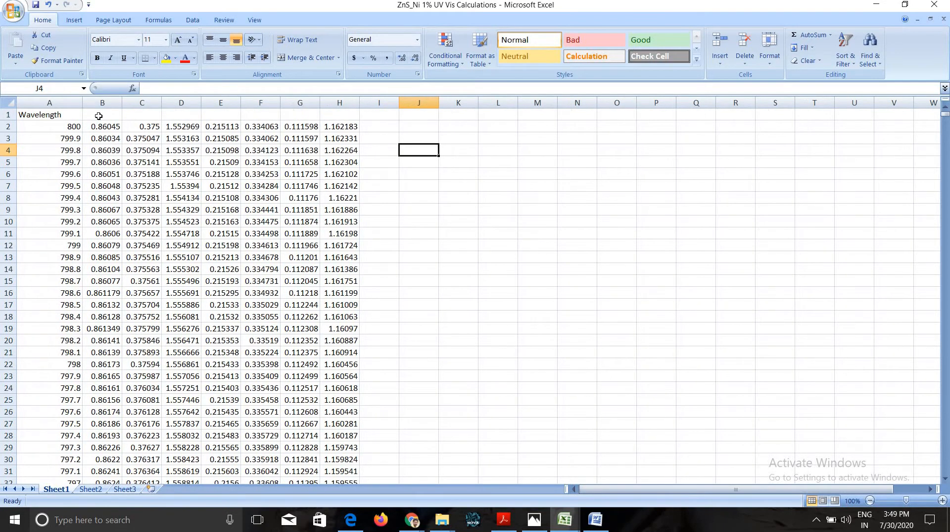
- Enter the heading "Absorbance" in cell B1
{"action": "left_click", "coordinate": [99, 116]}
{"action": "type", "text": "A"}
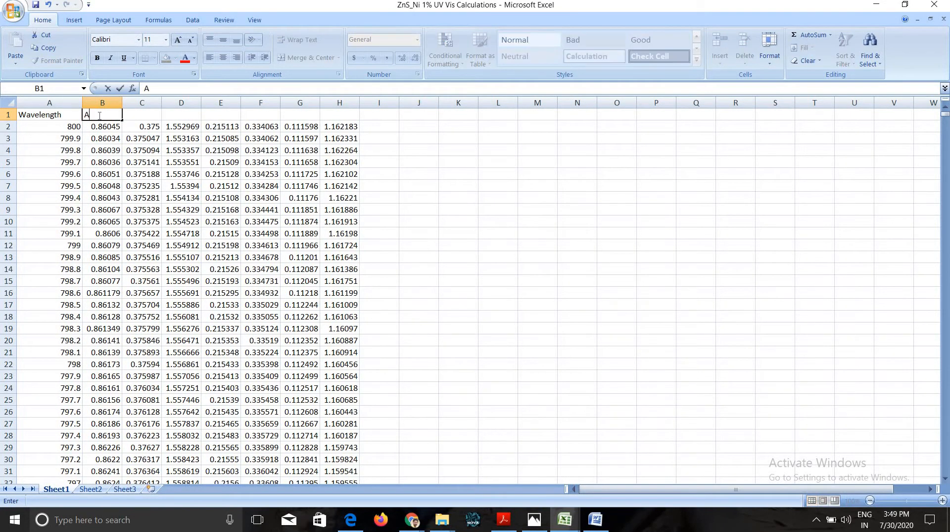
{"action": "type", "text": "bsorbance"}
- Enter the heading "Tranmittance" in cell H1 above the 1/B values and widen column H
{"action": "left_click", "coordinate": [340, 114]}
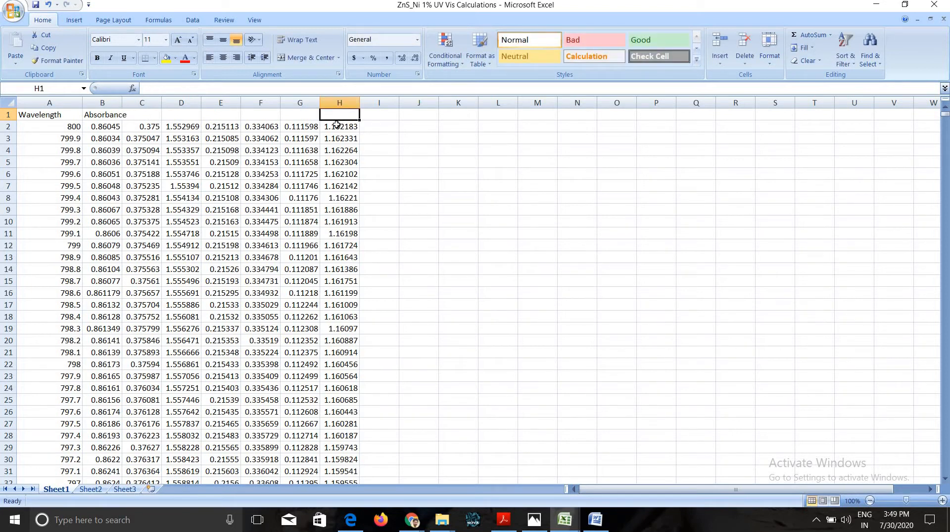
{"action": "left_click", "coordinate": [337, 133]}
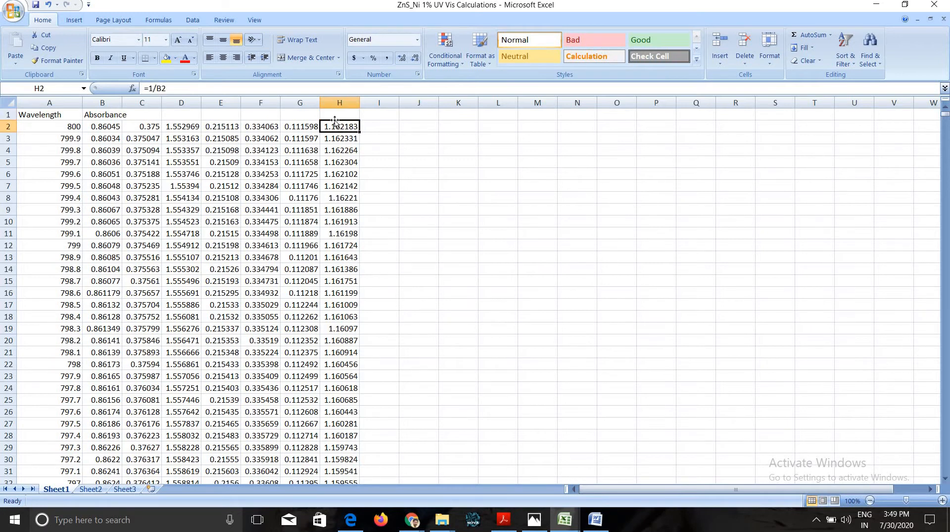
{"action": "left_click", "coordinate": [334, 115]}
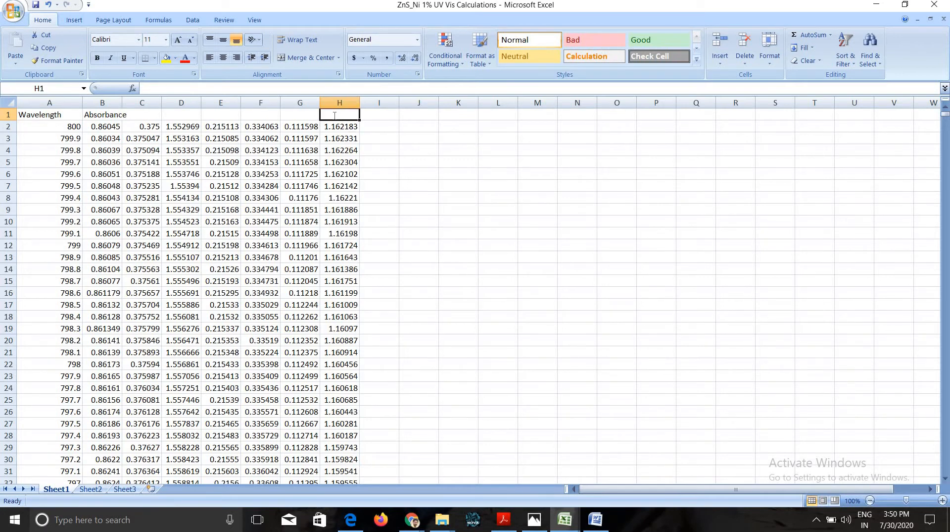
{"action": "type", "text": "Tran"}
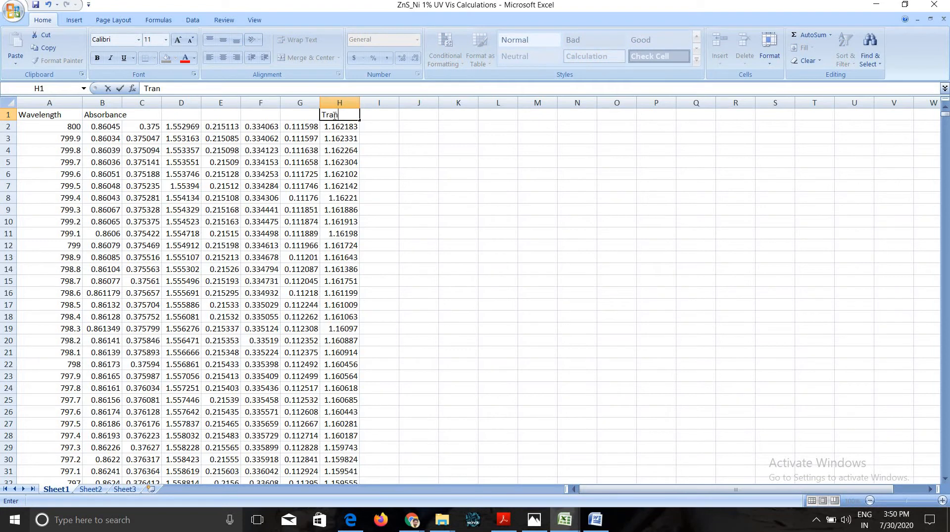
{"action": "type", "text": "mittance"}
{"action": "left_click", "coordinate": [360, 101]}
{"action": "left_click_drag", "start_coordinate": [360, 103], "coordinate": [383, 102]}
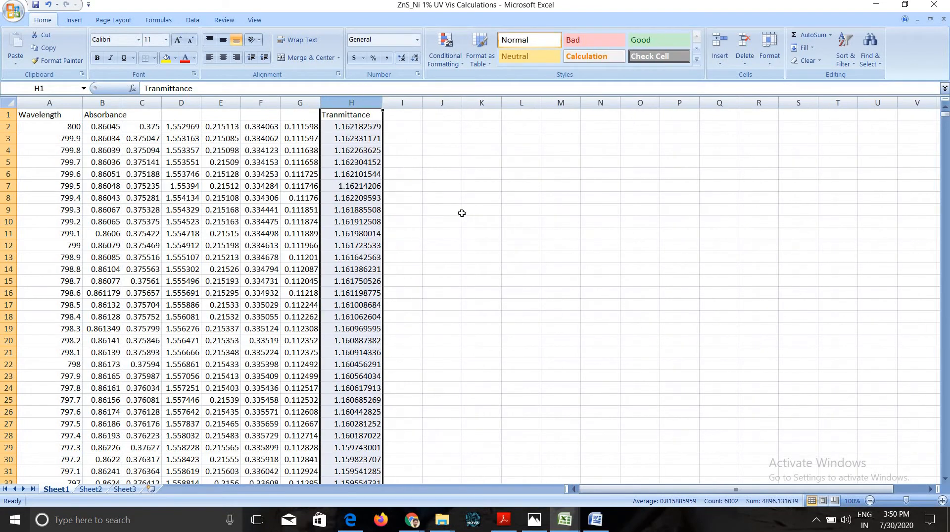
- Widen column B to fit the Absorbance heading
{"action": "left_click", "coordinate": [40, 100]}
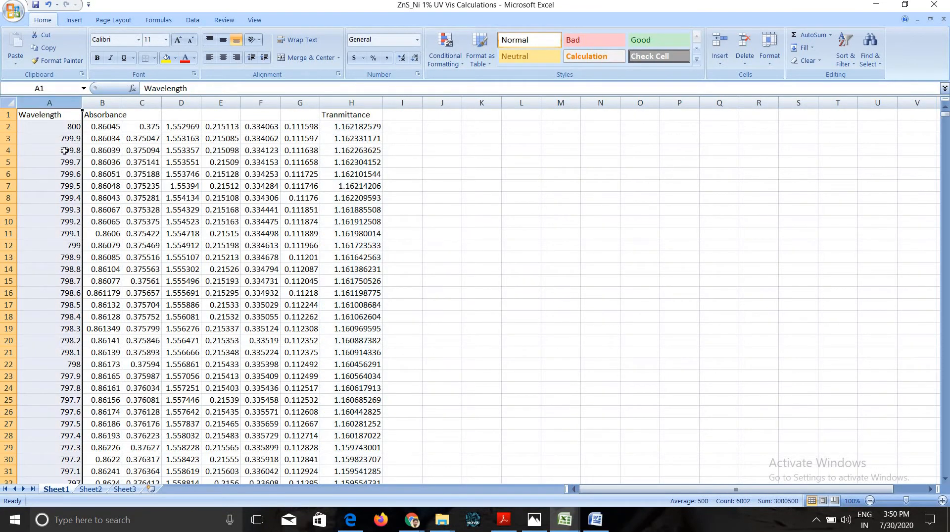
{"action": "left_click", "coordinate": [103, 102]}
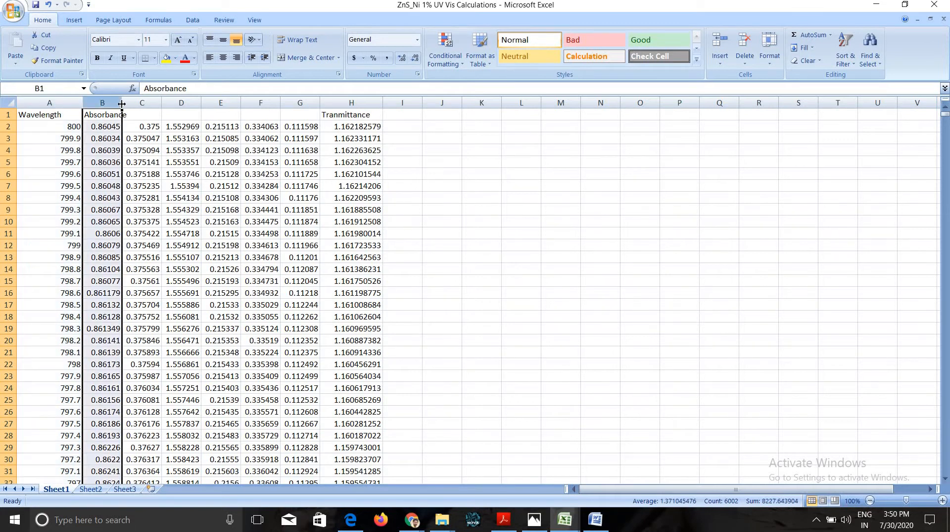
{"action": "left_click_drag", "start_coordinate": [122, 102], "coordinate": [142, 102]}
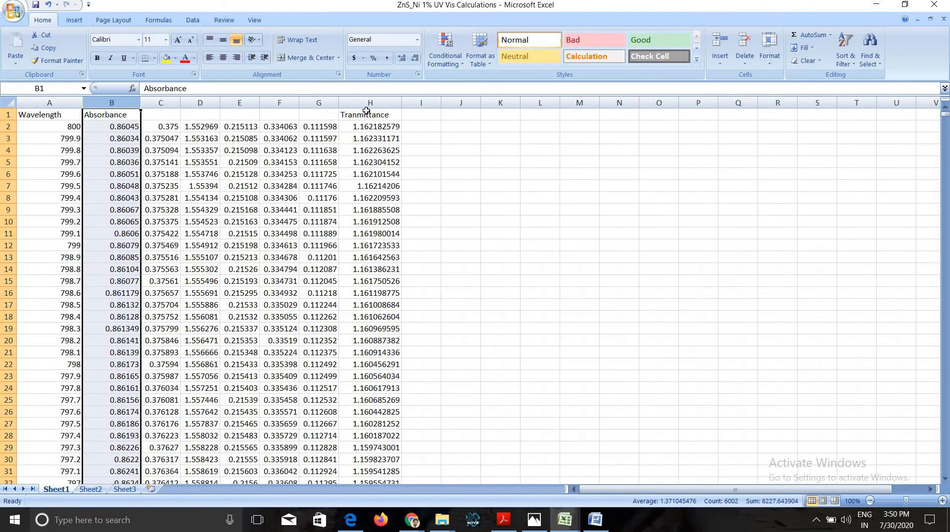
- Examine the Tranmittance column and the formulas in cells C2 and D2
{"action": "left_click", "coordinate": [376, 102]}
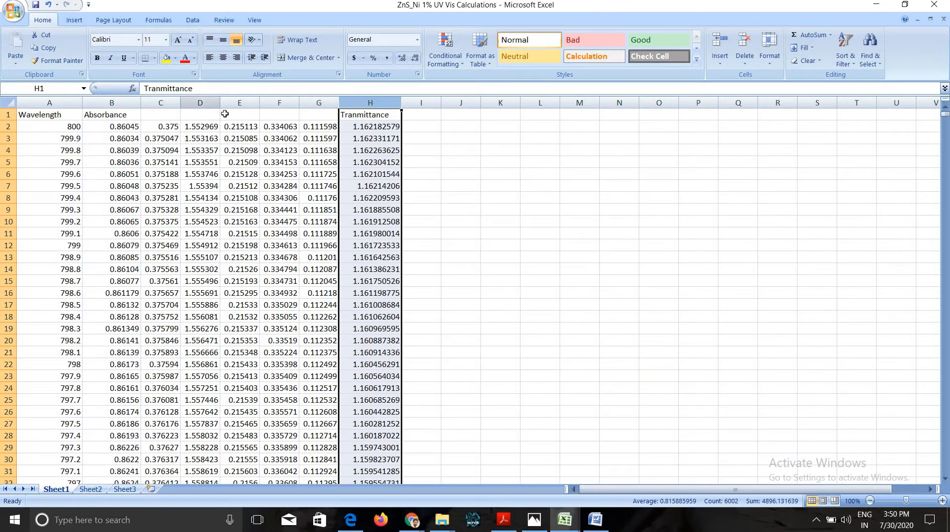
{"action": "left_click", "coordinate": [171, 100]}
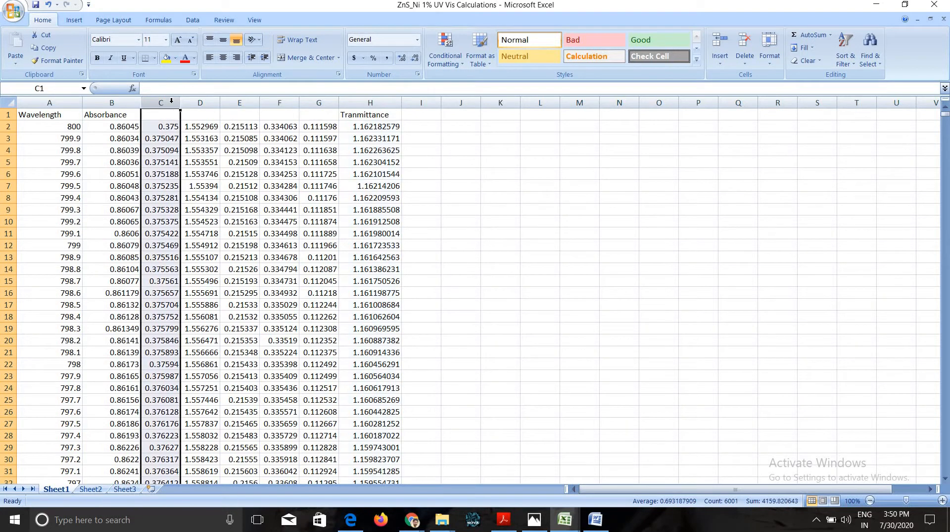
{"action": "left_click", "coordinate": [159, 128]}
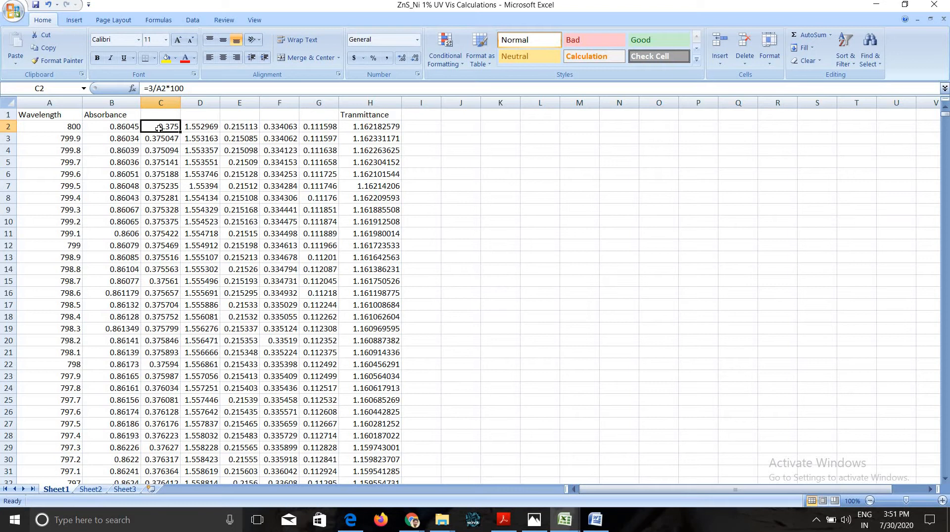
{"action": "left_click", "coordinate": [201, 103]}
{"action": "left_click", "coordinate": [201, 134]}
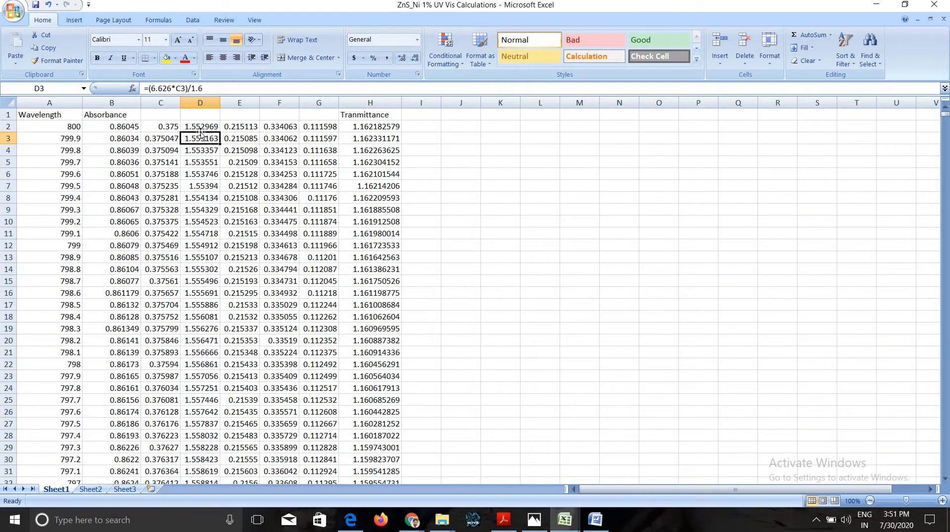
{"action": "left_click", "coordinate": [196, 127]}
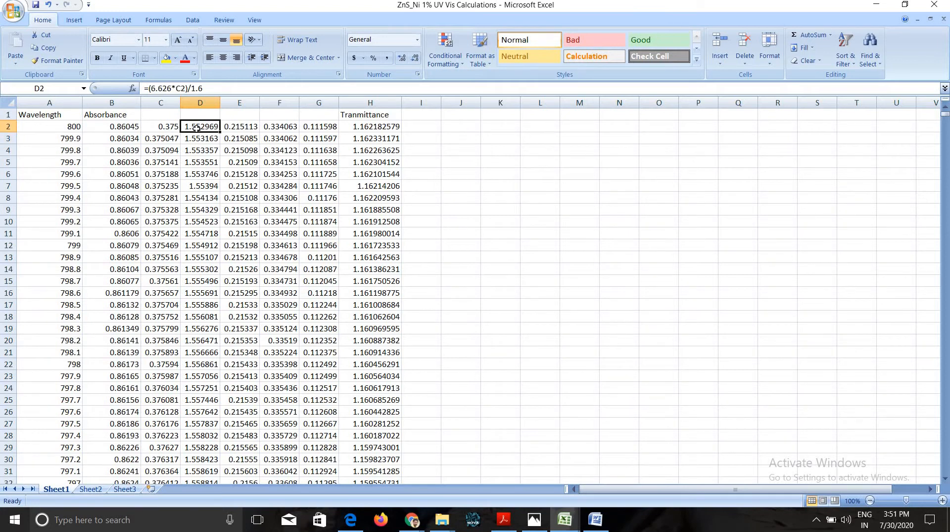
- Inspect the terms of the formulas in C2 and D2, highlighting the factor 100 in the C2 formula
{"action": "left_click", "coordinate": [165, 127]}
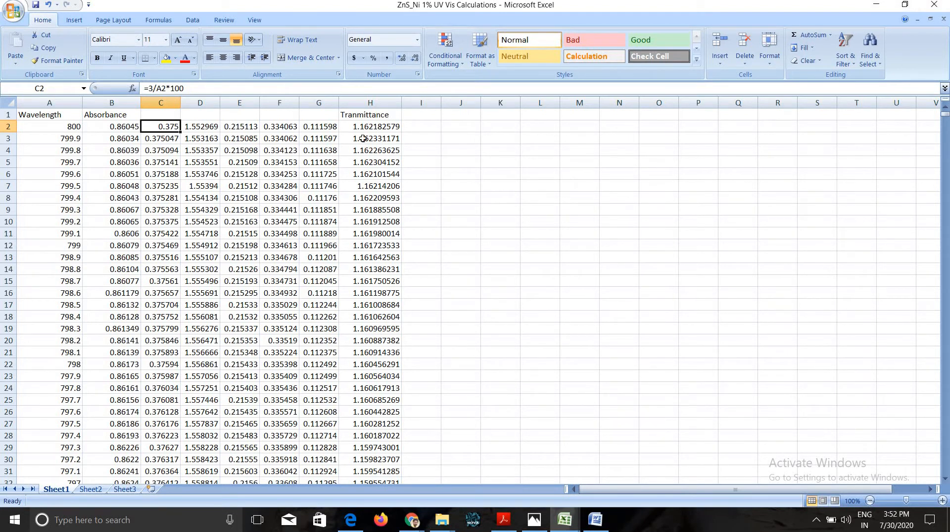
{"action": "left_click", "coordinate": [158, 88]}
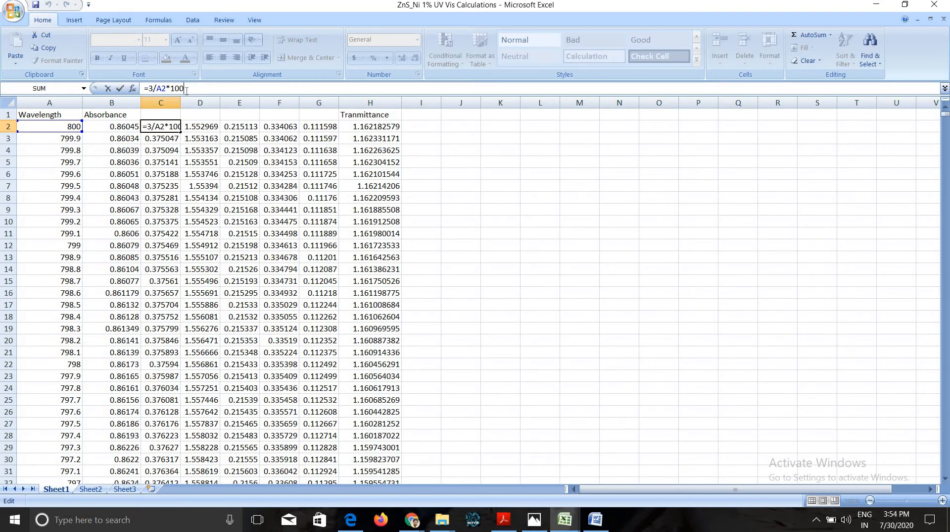
{"action": "left_click", "coordinate": [201, 128]}
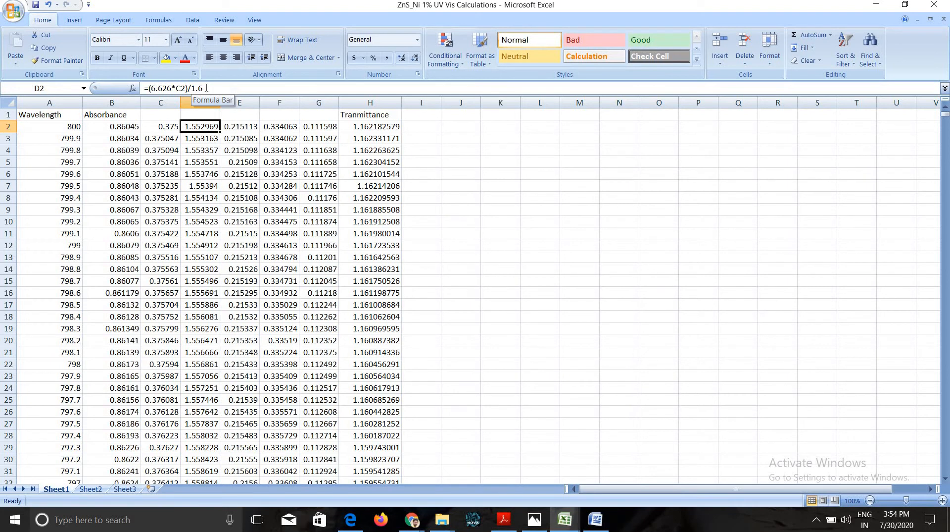
{"action": "left_click", "coordinate": [206, 88]}
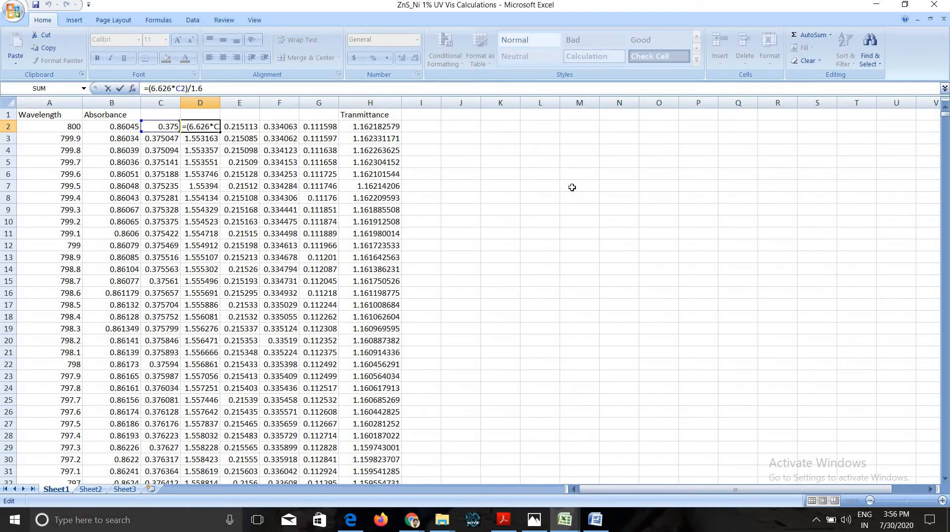
{"action": "left_click", "coordinate": [162, 125]}
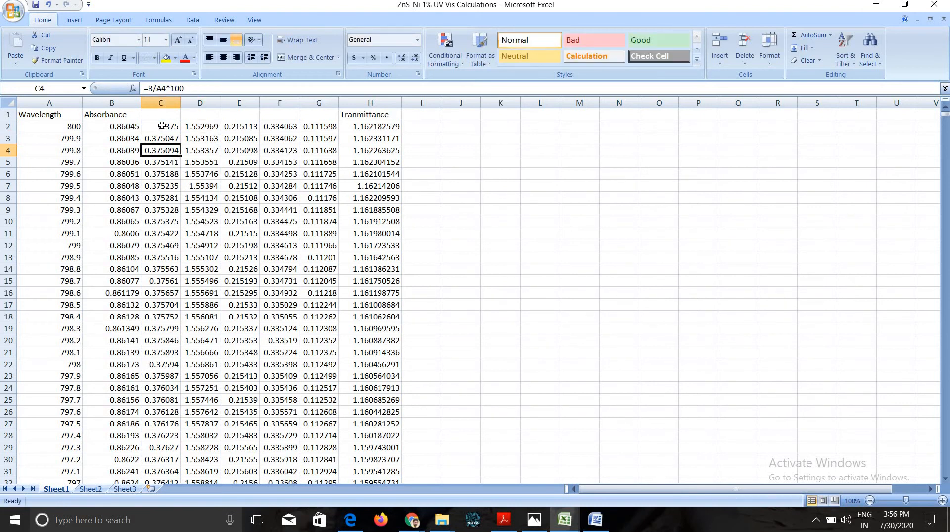
{"action": "left_click_drag", "start_coordinate": [186, 89], "coordinate": [171, 89]}
{"action": "left_click", "coordinate": [201, 88]}
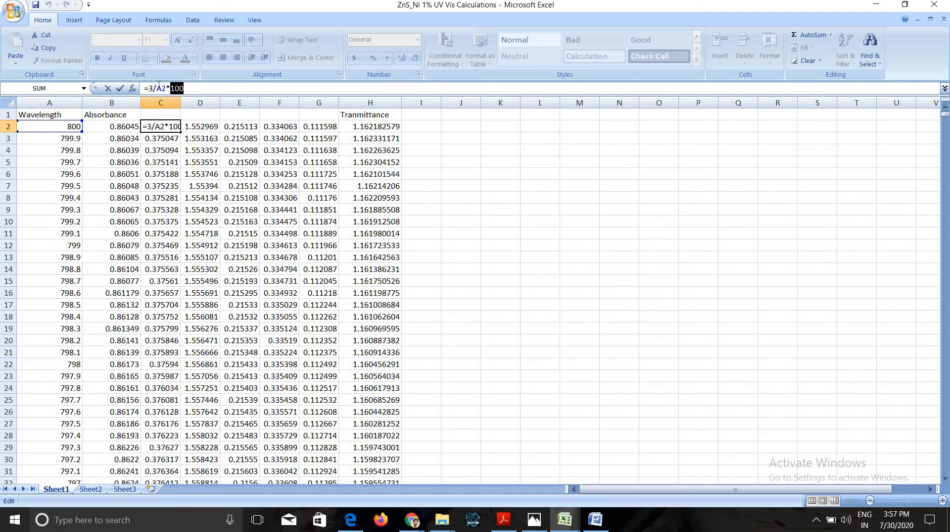
{"action": "left_click", "coordinate": [158, 87]}
{"action": "left_click", "coordinate": [160, 103]}
{"action": "left_click", "coordinate": [200, 103]}
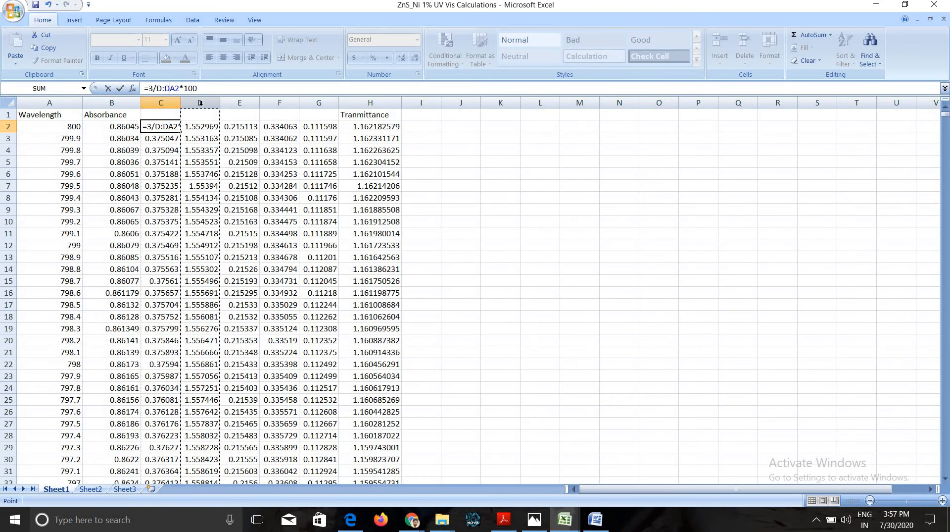
{"action": "left_click", "coordinate": [240, 128]}
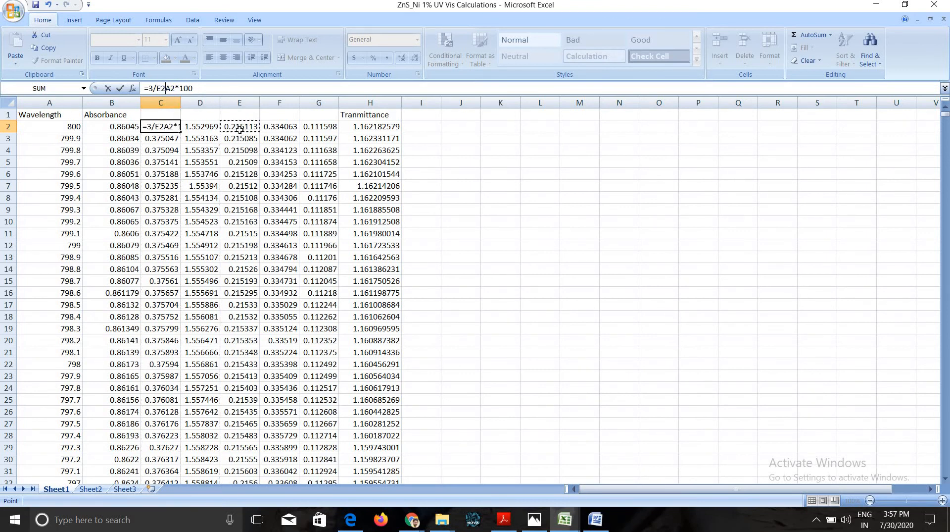
{"action": "left_click", "coordinate": [203, 127]}
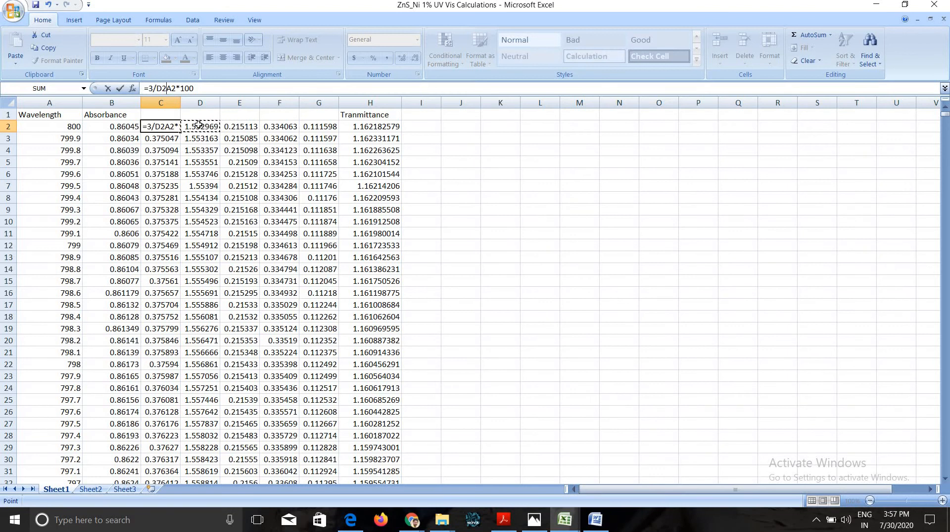
{"action": "left_click", "coordinate": [169, 89]}
{"action": "key", "text": "BackSpace"}
{"action": "key", "text": "BackSpace"}
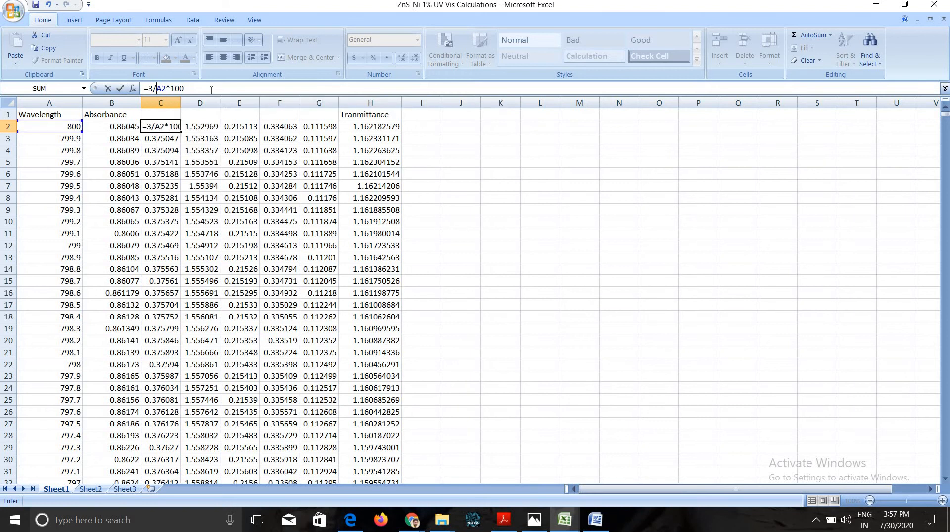
{"action": "left_click", "coordinate": [438, 138]}
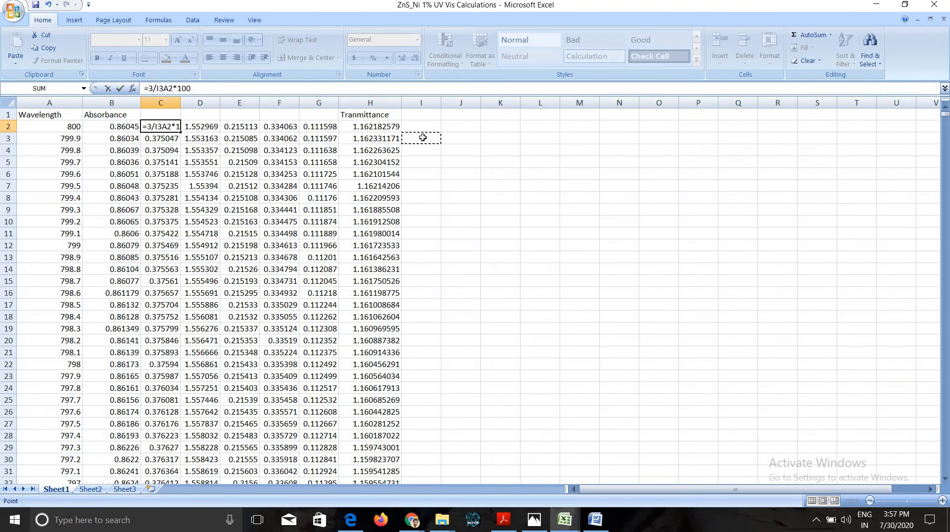
{"action": "left_click", "coordinate": [205, 127]}
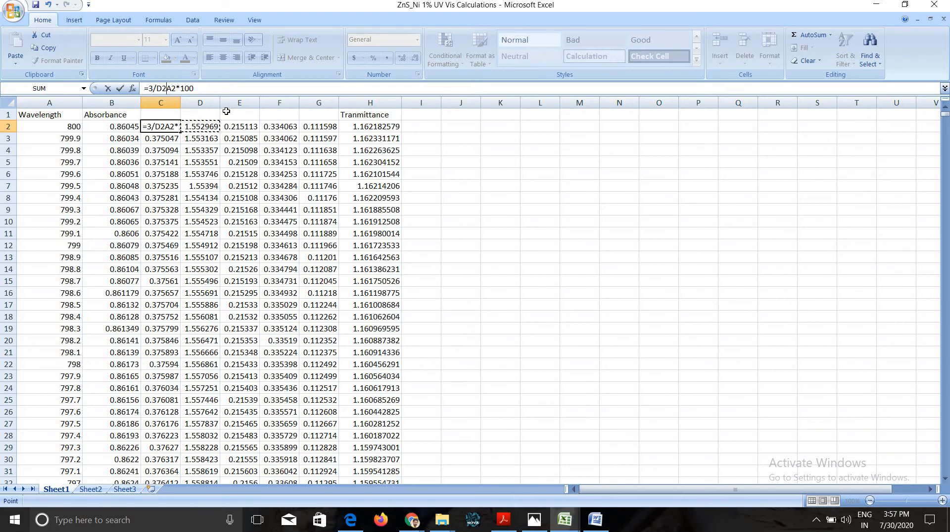
{"action": "key", "text": "BackSpace"}
{"action": "key", "text": "BackSpace"}
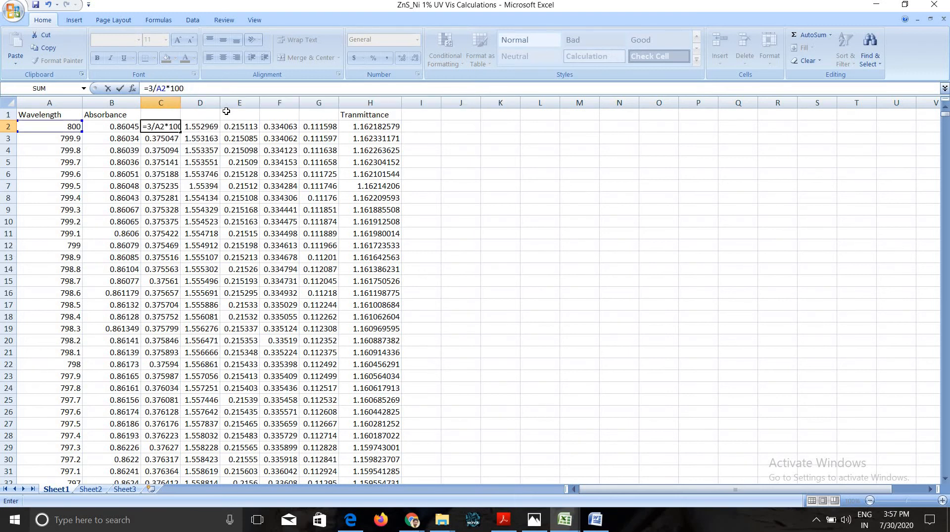
{"action": "key", "text": "Return"}
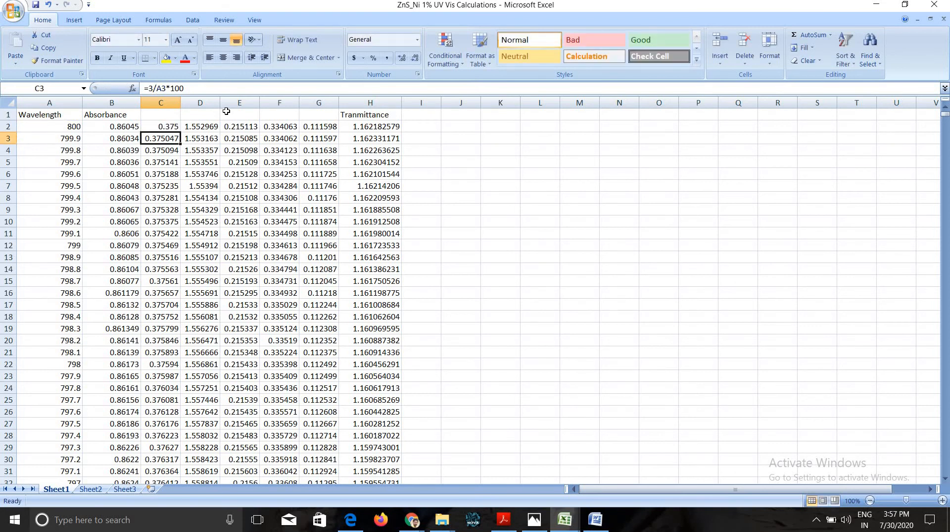
- Compare the column D formula in D2 with the column C formulas in C2 and C3 that feed it
{"action": "left_click", "coordinate": [195, 129]}
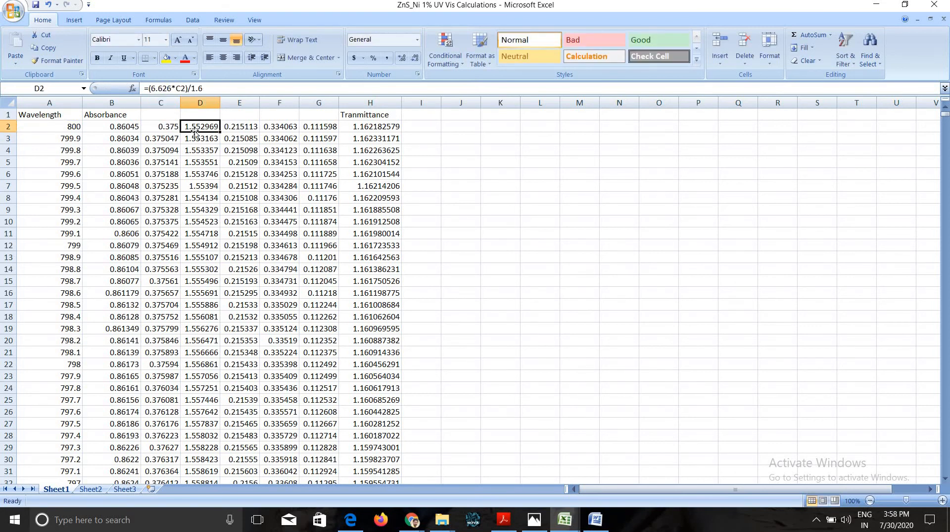
{"action": "left_click", "coordinate": [170, 127]}
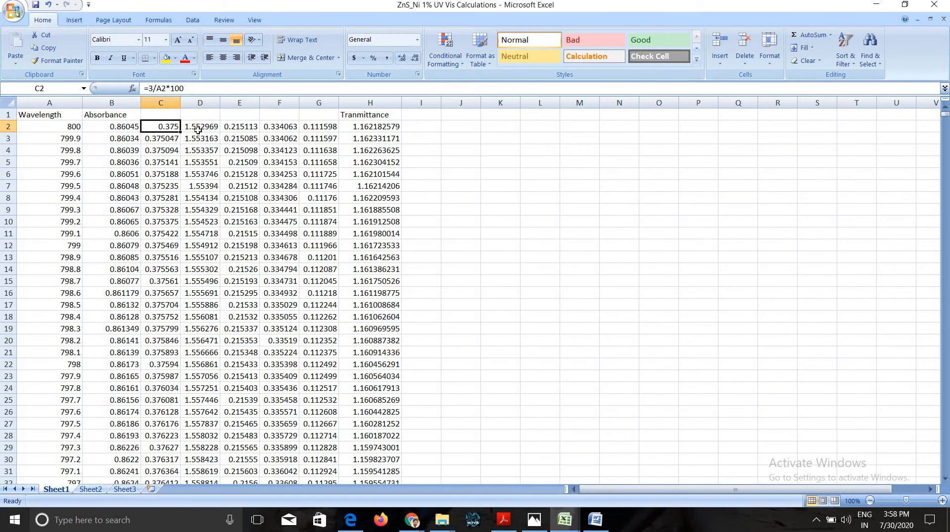
{"action": "left_click", "coordinate": [199, 131]}
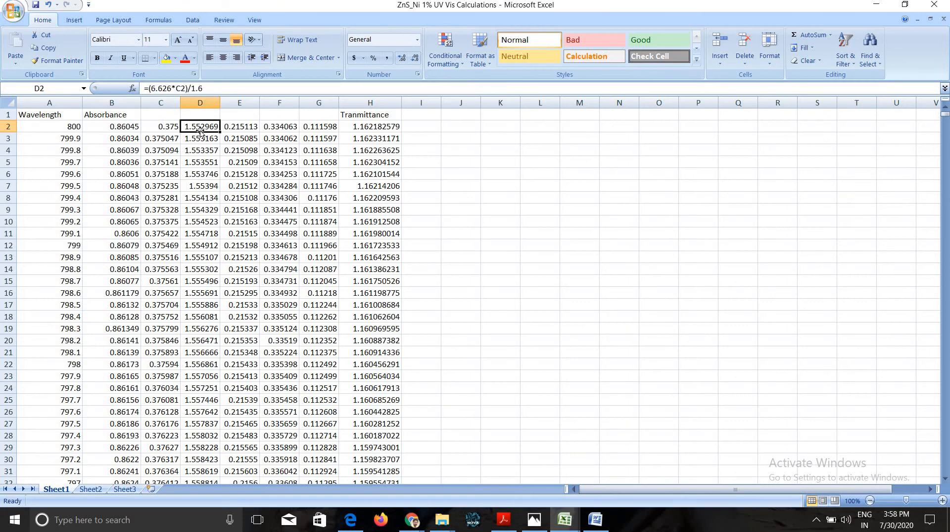
{"action": "left_click", "coordinate": [195, 119]}
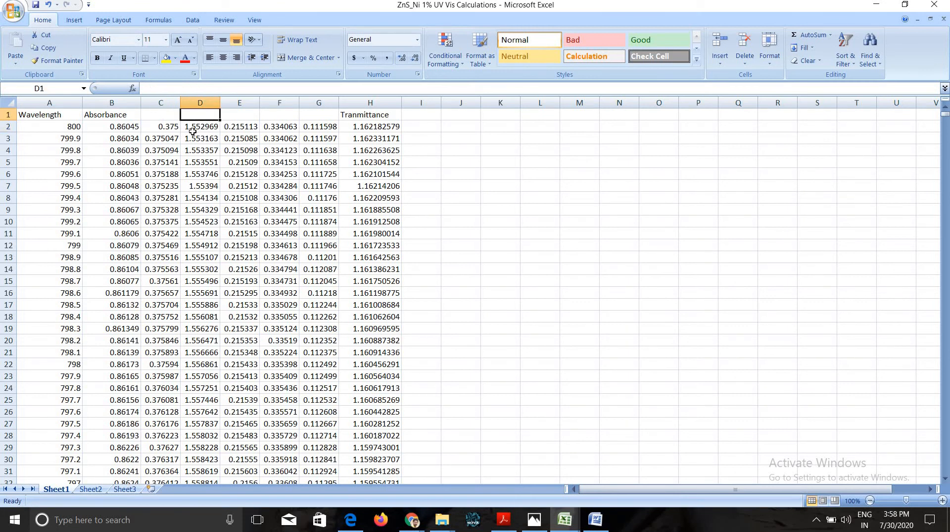
{"action": "left_click", "coordinate": [194, 132]}
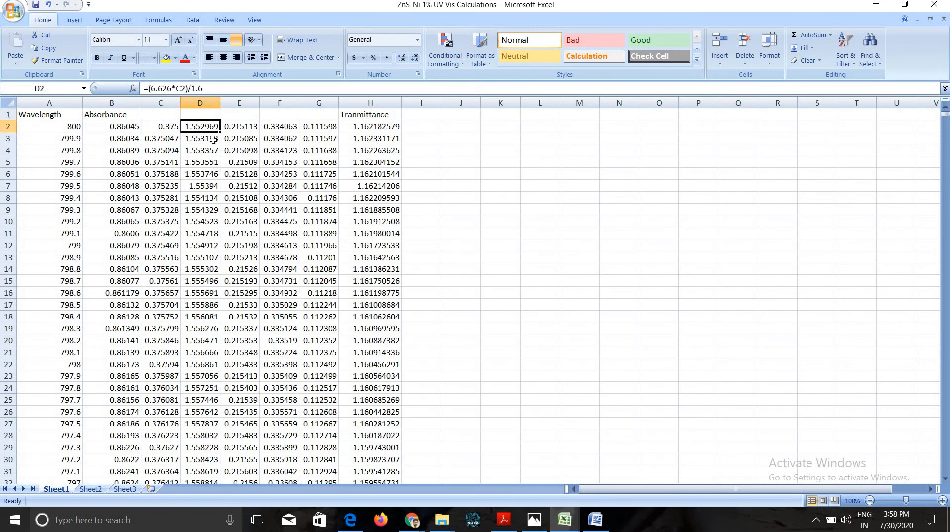
{"action": "left_click", "coordinate": [157, 138]}
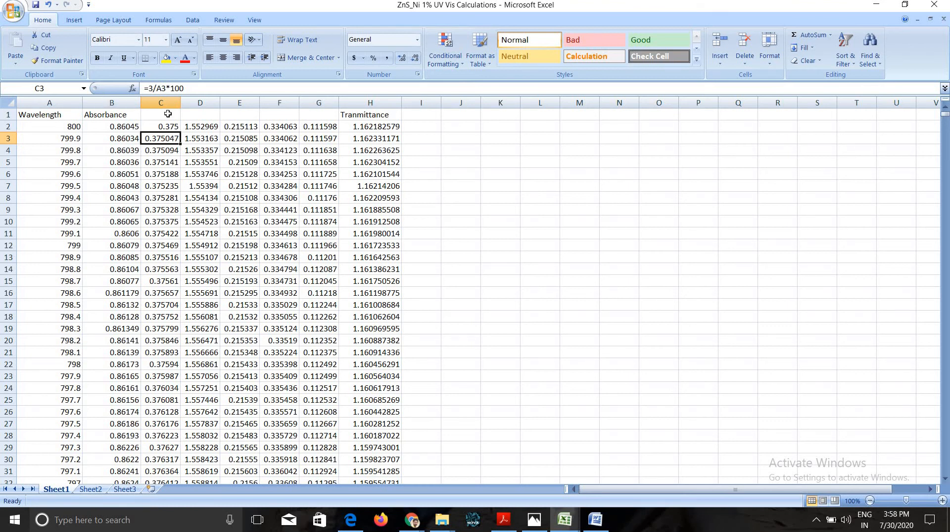
{"action": "left_click", "coordinate": [202, 103]}
{"action": "left_click", "coordinate": [204, 126]}
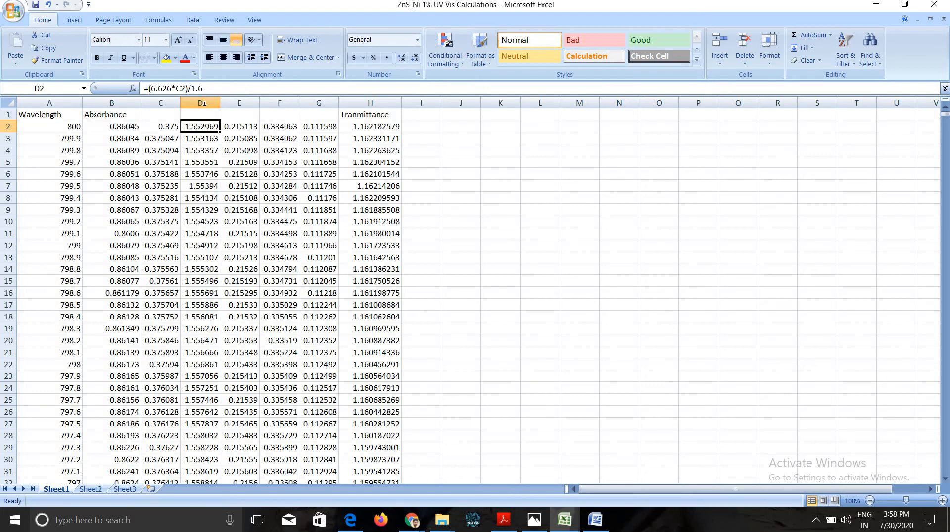
{"action": "left_click", "coordinate": [203, 102]}
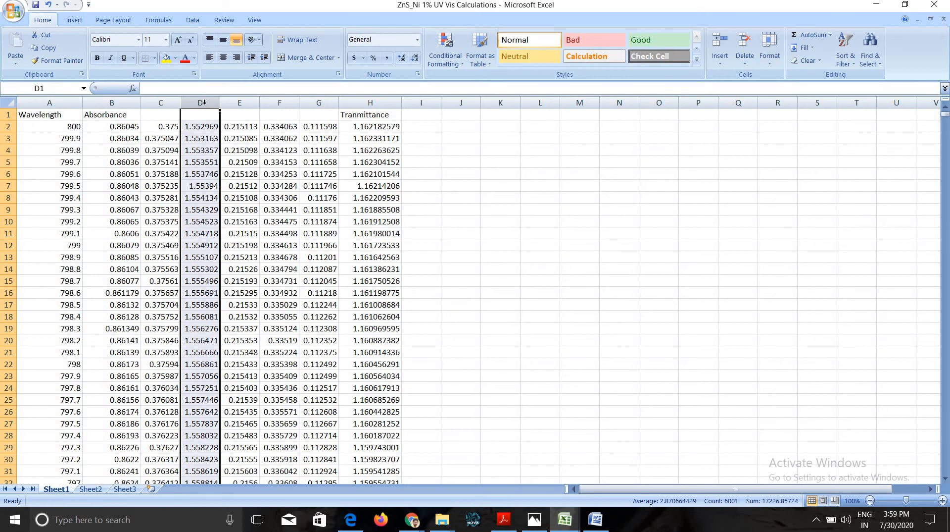
{"action": "left_click", "coordinate": [205, 102]}
- Examine the column E formula in E2 with its absorbance source in B2 and the formula in F2
{"action": "left_click", "coordinate": [240, 103]}
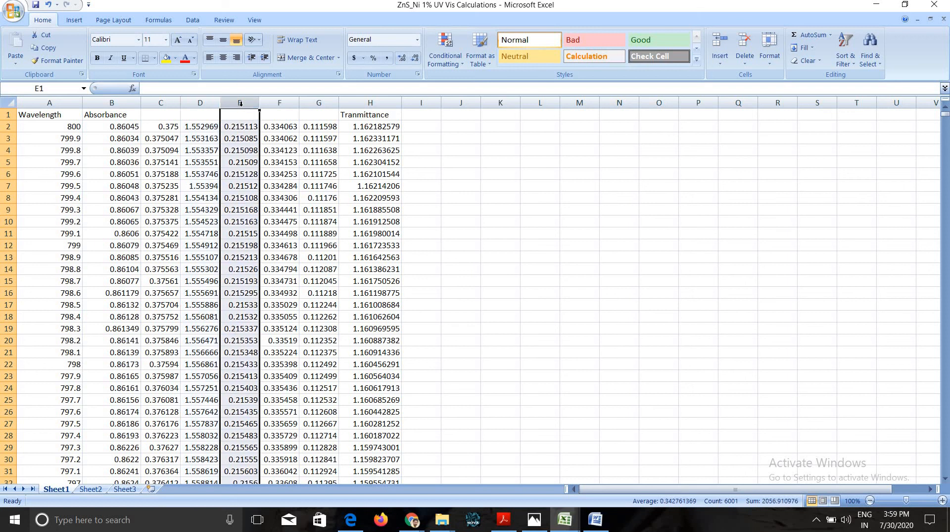
{"action": "left_click", "coordinate": [245, 128]}
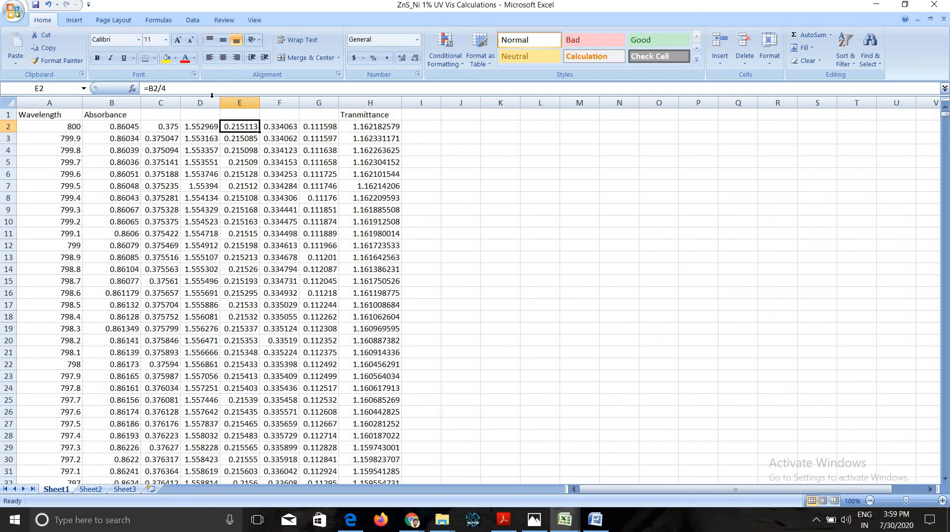
{"action": "left_click", "coordinate": [120, 130]}
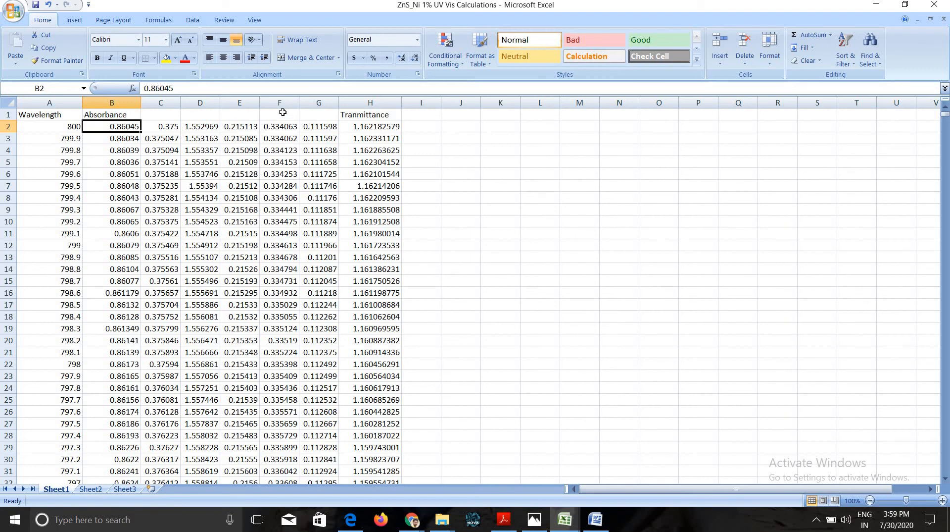
{"action": "left_click", "coordinate": [241, 103]}
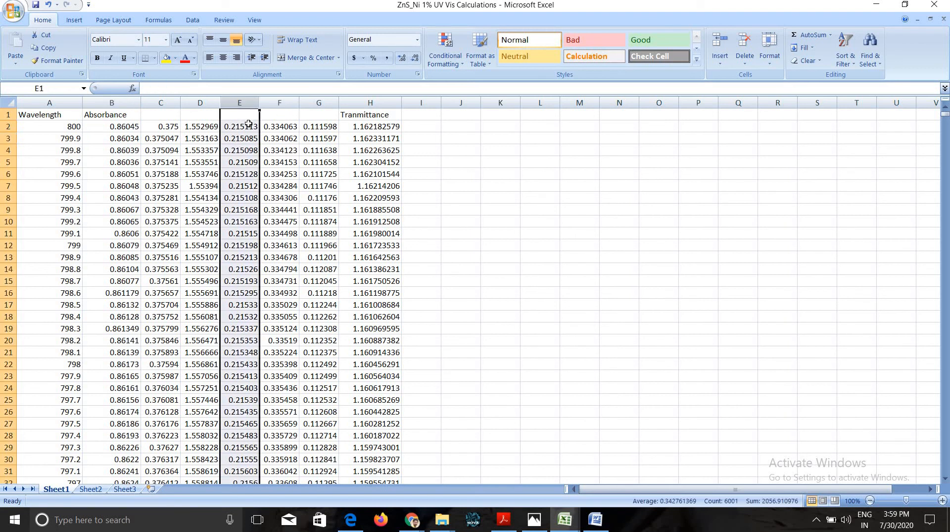
{"action": "left_click", "coordinate": [233, 126]}
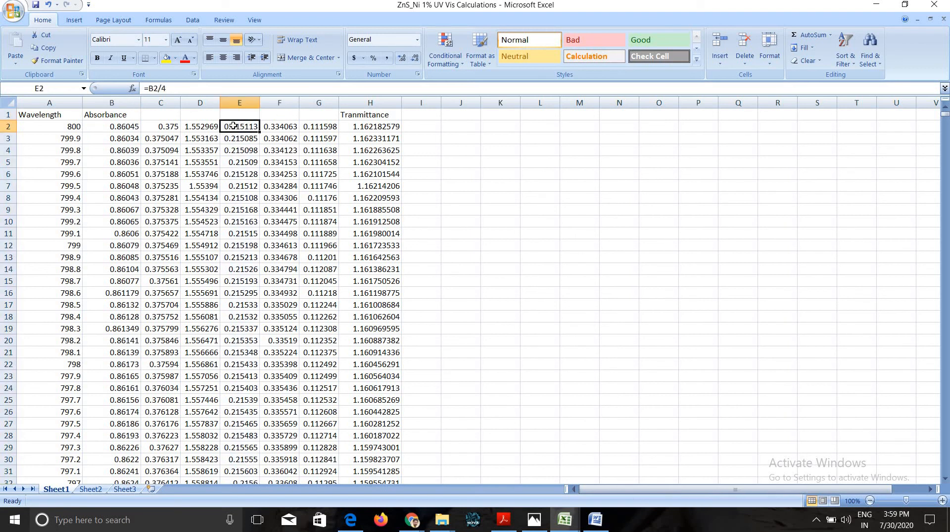
{"action": "left_click", "coordinate": [283, 127]}
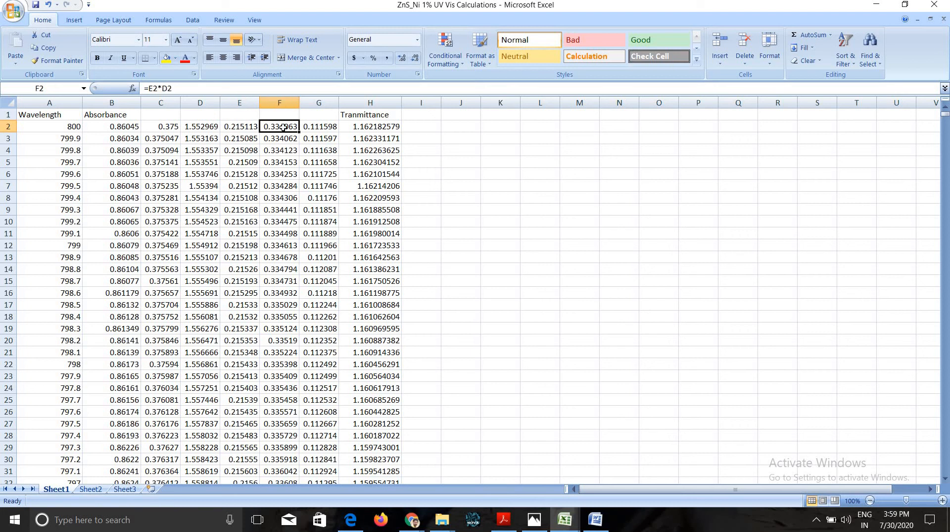
{"action": "left_click", "coordinate": [242, 127]}
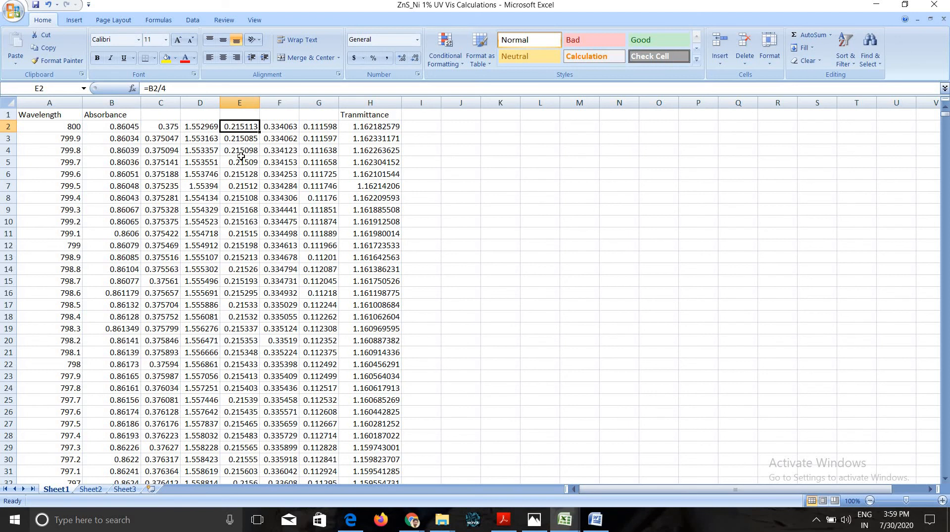
{"action": "left_click", "coordinate": [245, 101]}
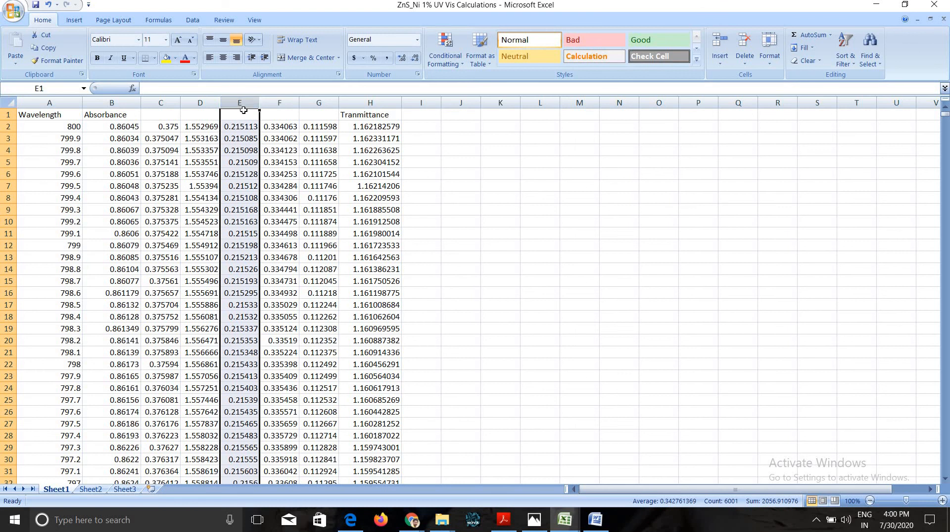
- Examine the formulas in E2 and F2 together with the full columns E and F they belong to
{"action": "left_click", "coordinate": [241, 127]}
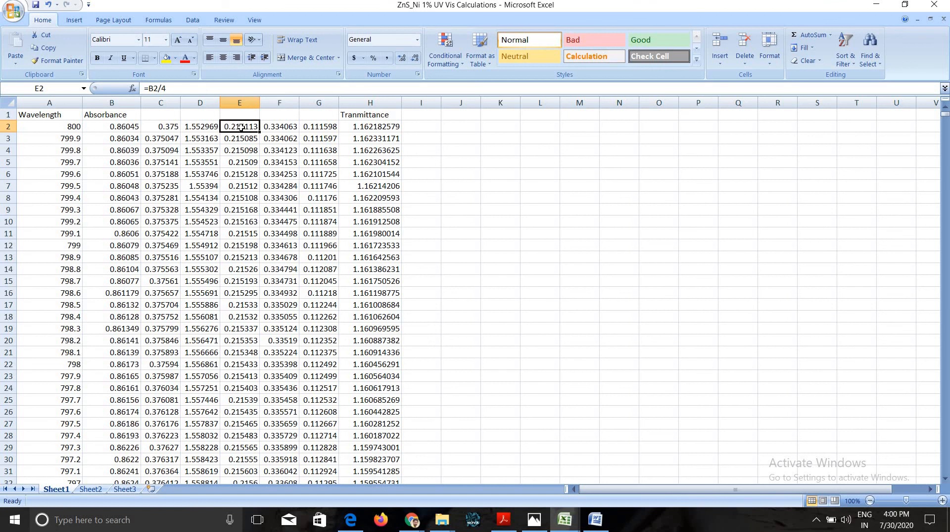
{"action": "left_click", "coordinate": [284, 127]}
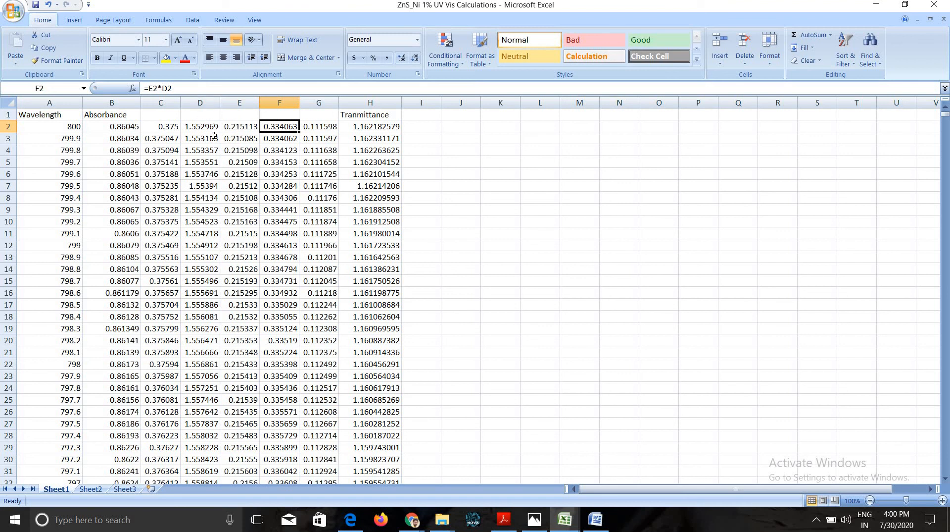
{"action": "left_click", "coordinate": [244, 103]}
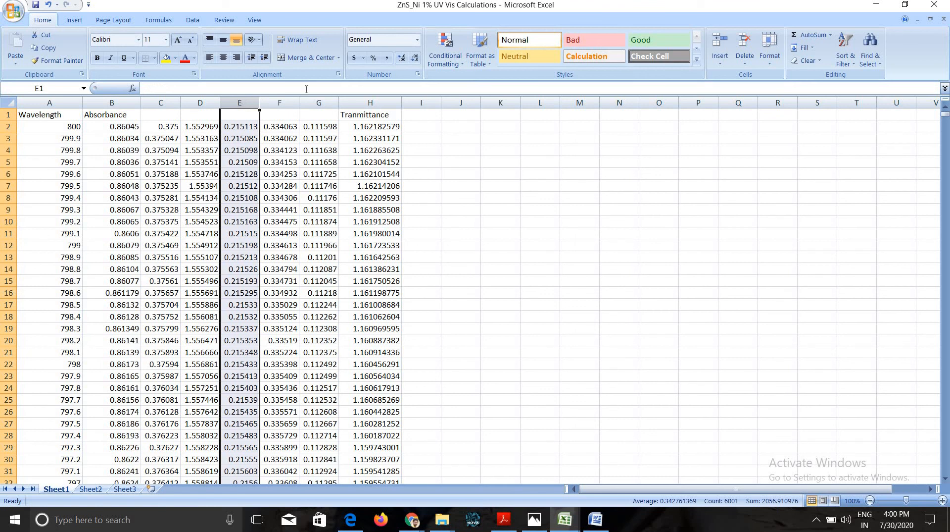
{"action": "left_click", "coordinate": [286, 101]}
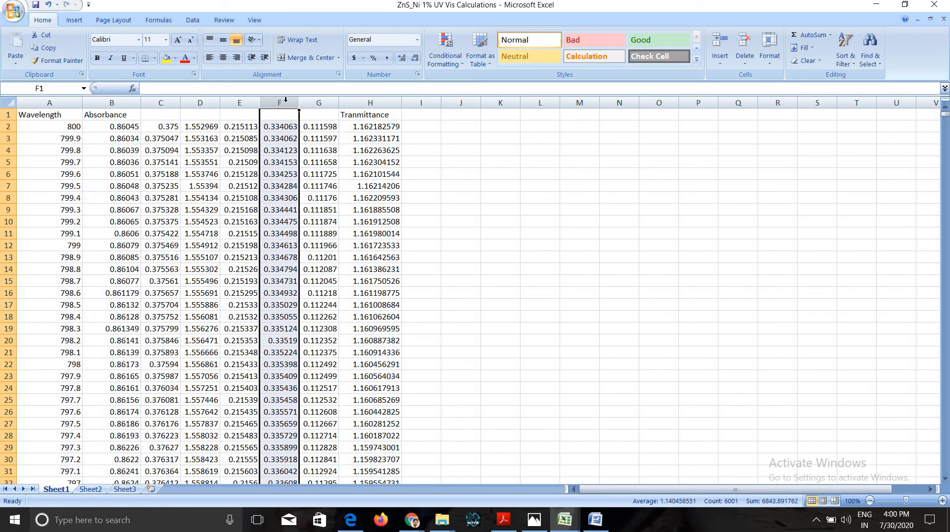
- Inspect column G and its formula in G2, and compare it with the column E formula in E2
{"action": "left_click", "coordinate": [319, 102]}
{"action": "left_click", "coordinate": [322, 126]}
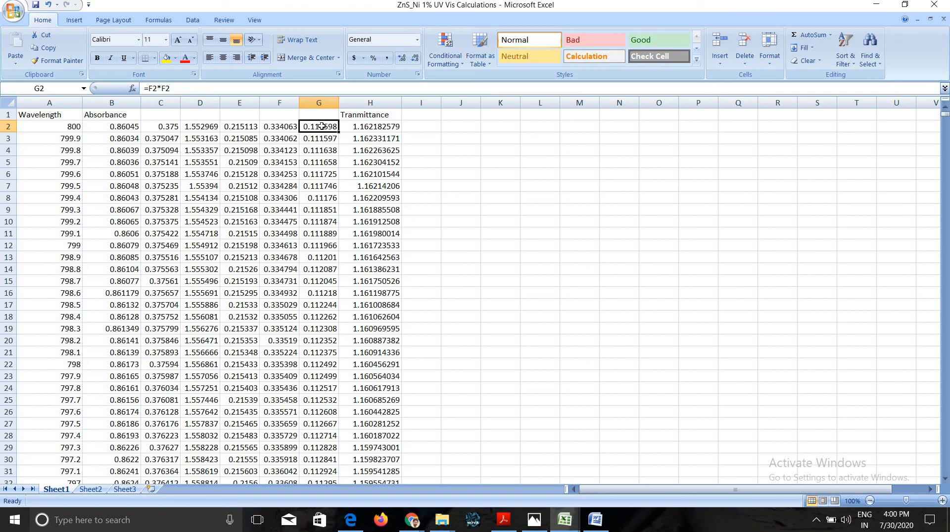
{"action": "left_click", "coordinate": [242, 102]}
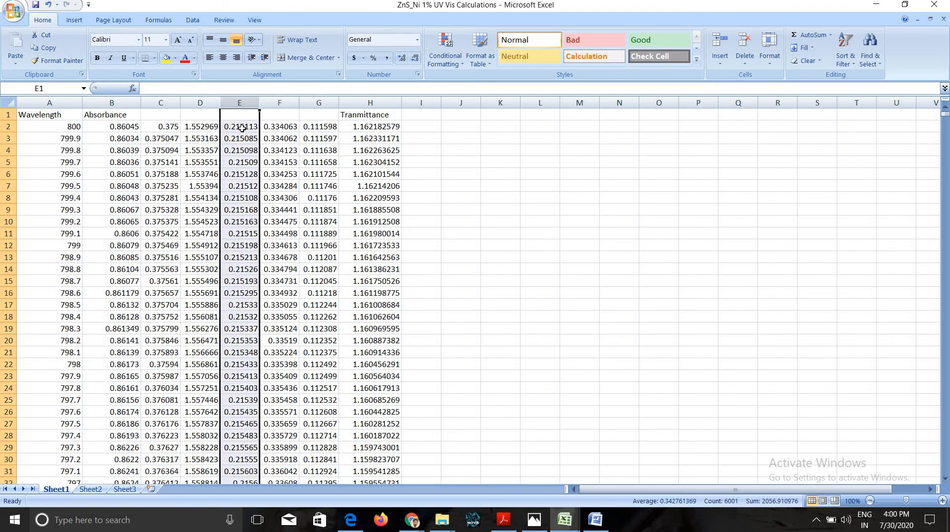
{"action": "left_click", "coordinate": [242, 128]}
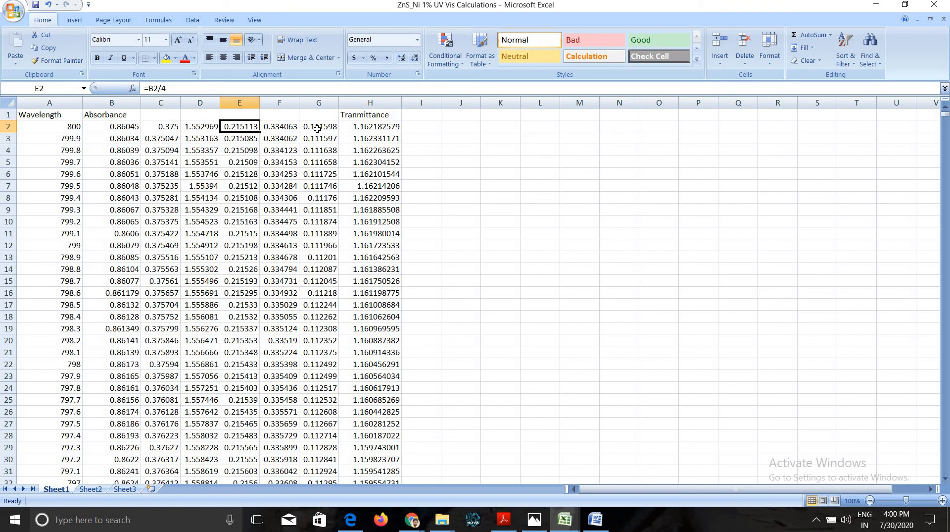
- Compare the column G values with the column D values
{"action": "left_click", "coordinate": [320, 101]}
{"action": "left_click", "coordinate": [218, 103]}
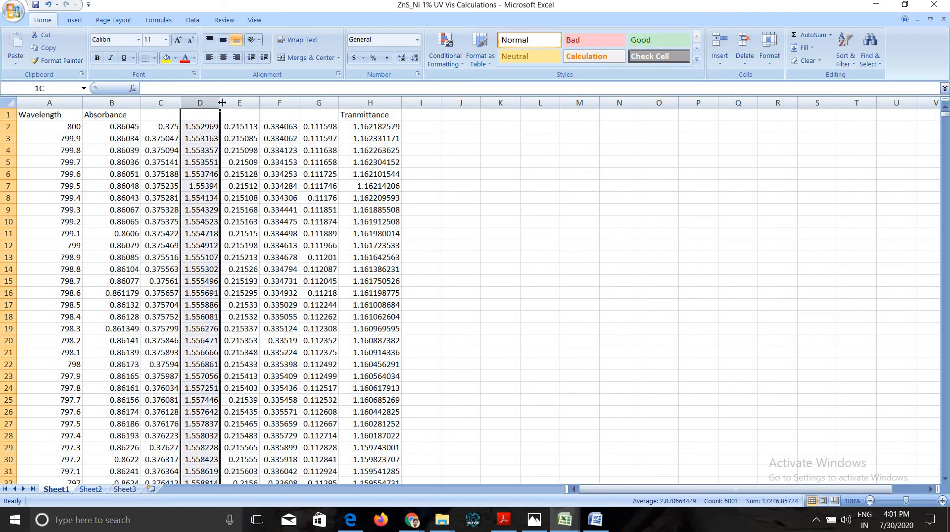
{"action": "left_click", "coordinate": [319, 102]}
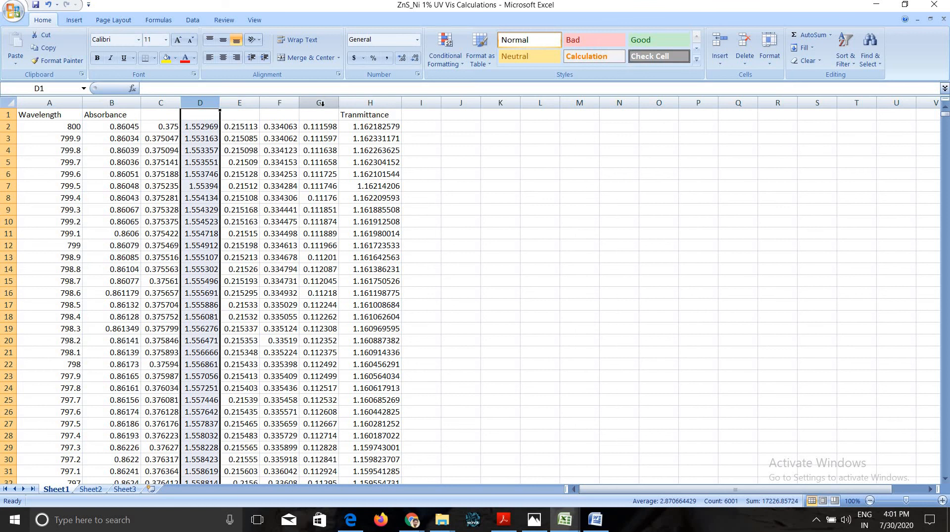
{"action": "left_click", "coordinate": [207, 102]}
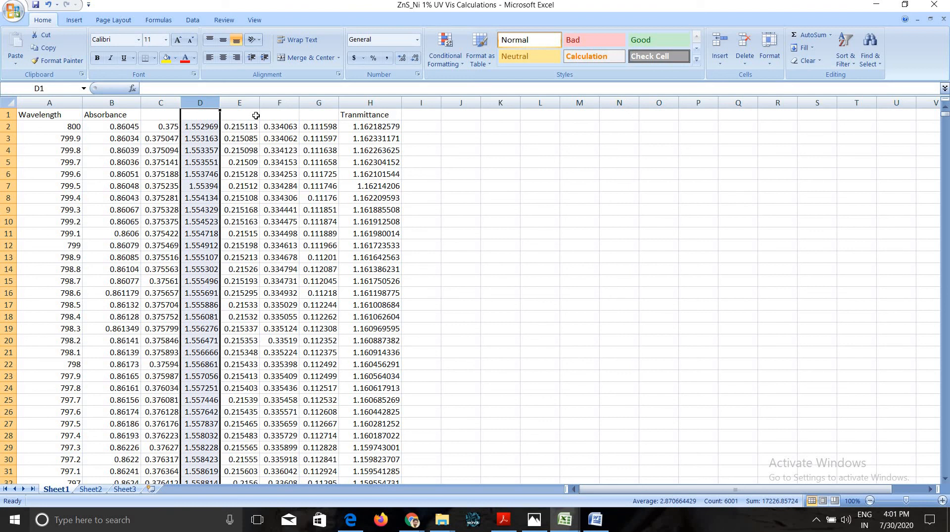
- Check the formula in D2 and the column E formulas from E2 down to E8
{"action": "left_click", "coordinate": [210, 126]}
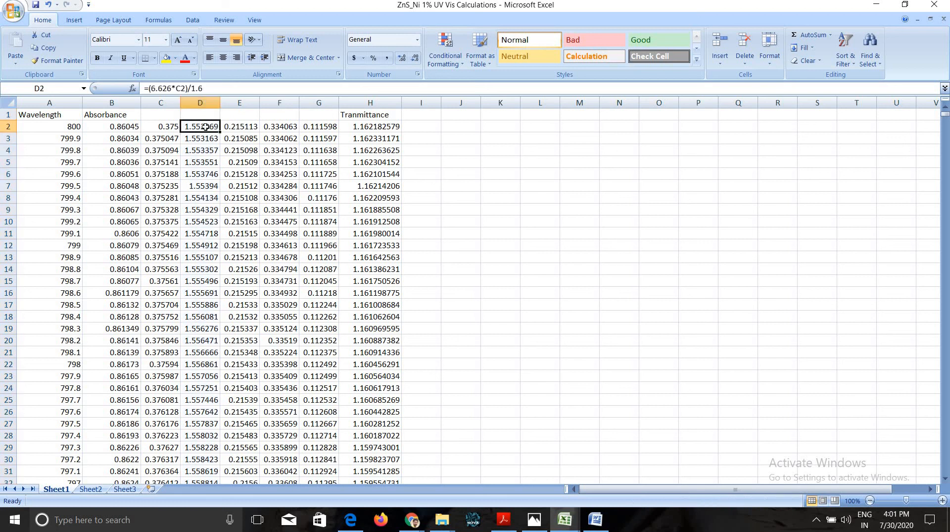
{"action": "left_click", "coordinate": [235, 129]}
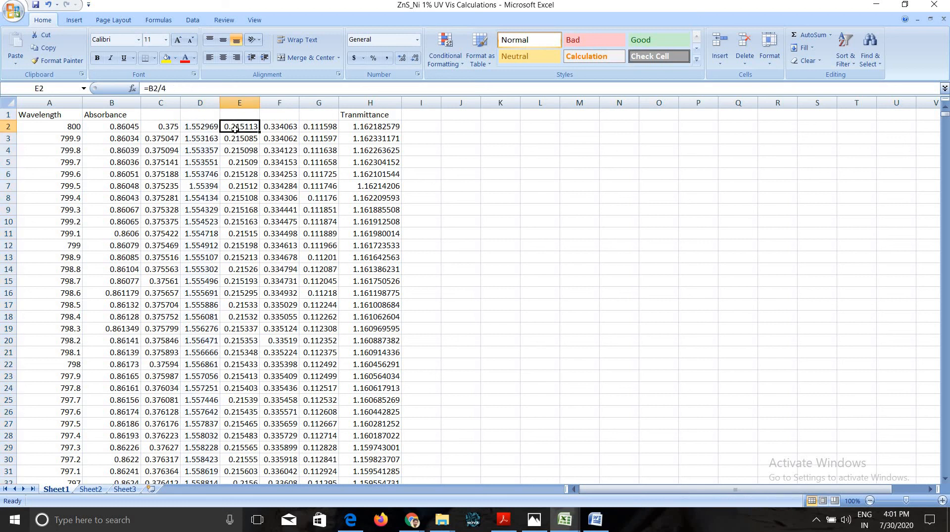
{"action": "left_click", "coordinate": [238, 141]}
{"action": "left_click", "coordinate": [238, 164]}
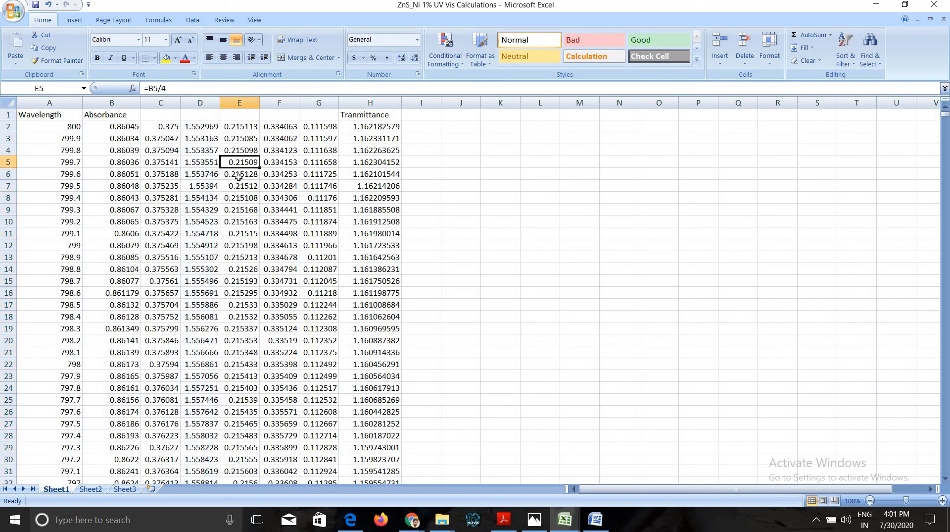
{"action": "left_click", "coordinate": [238, 175]}
{"action": "left_click", "coordinate": [238, 196]}
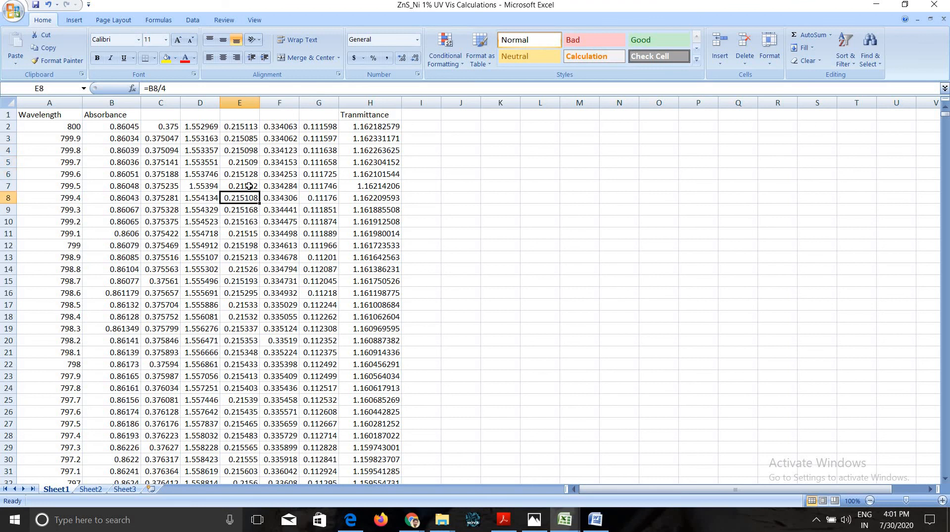
- Review the whole of column E and then column F
{"action": "left_click", "coordinate": [513, 149]}
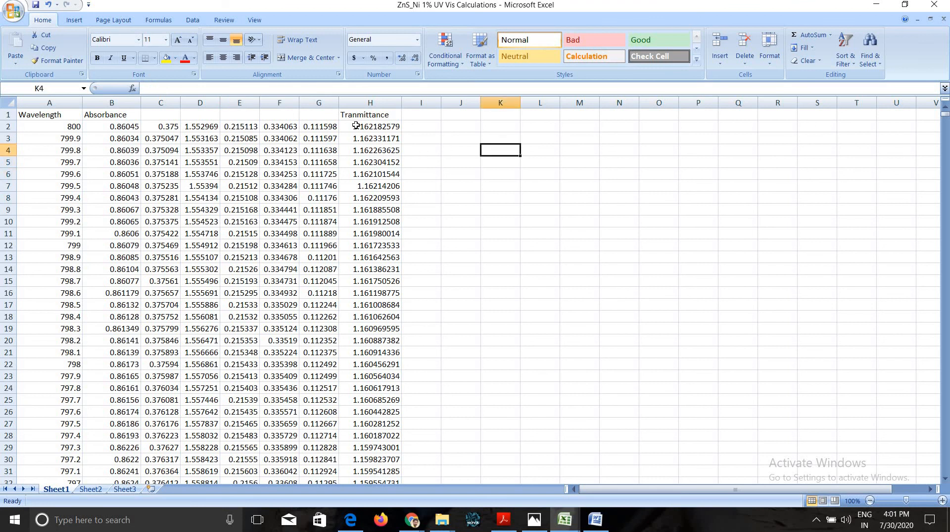
{"action": "left_click", "coordinate": [240, 103]}
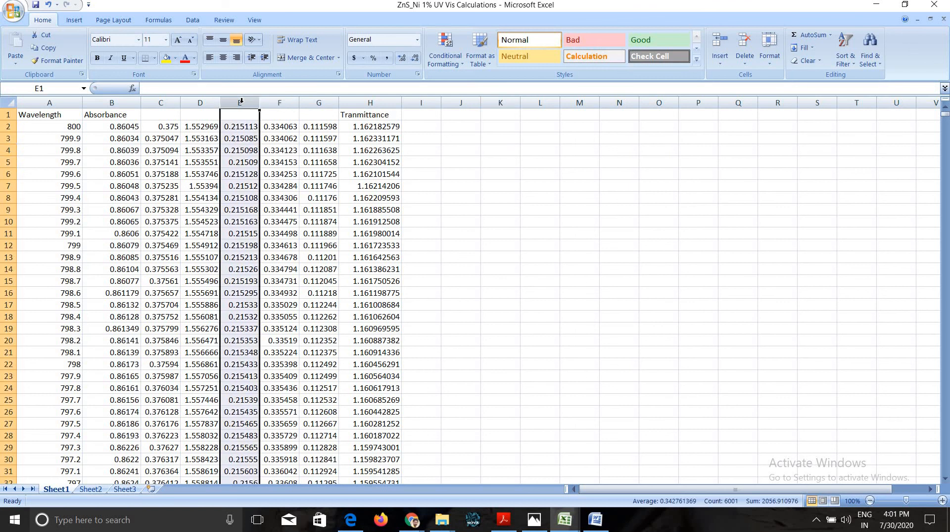
{"action": "left_click", "coordinate": [284, 101]}
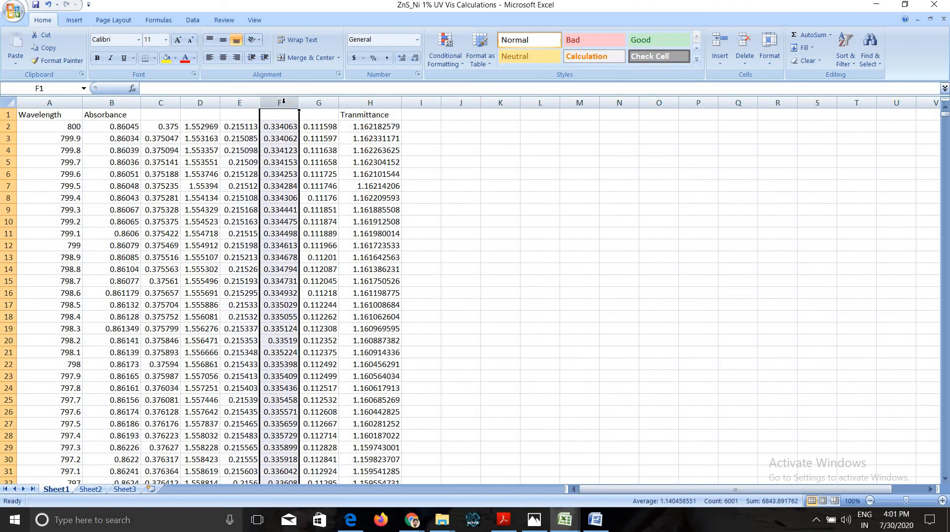